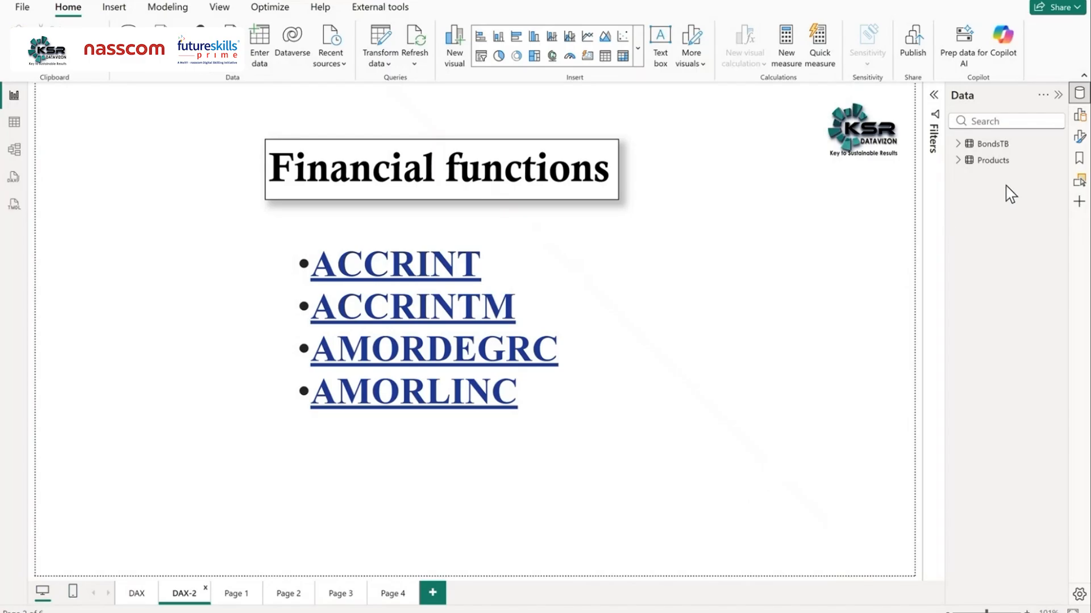
# Step: Examine the data rows of the BondsTB and Products tables, ending back on the report page
pyautogui.click(17, 127)
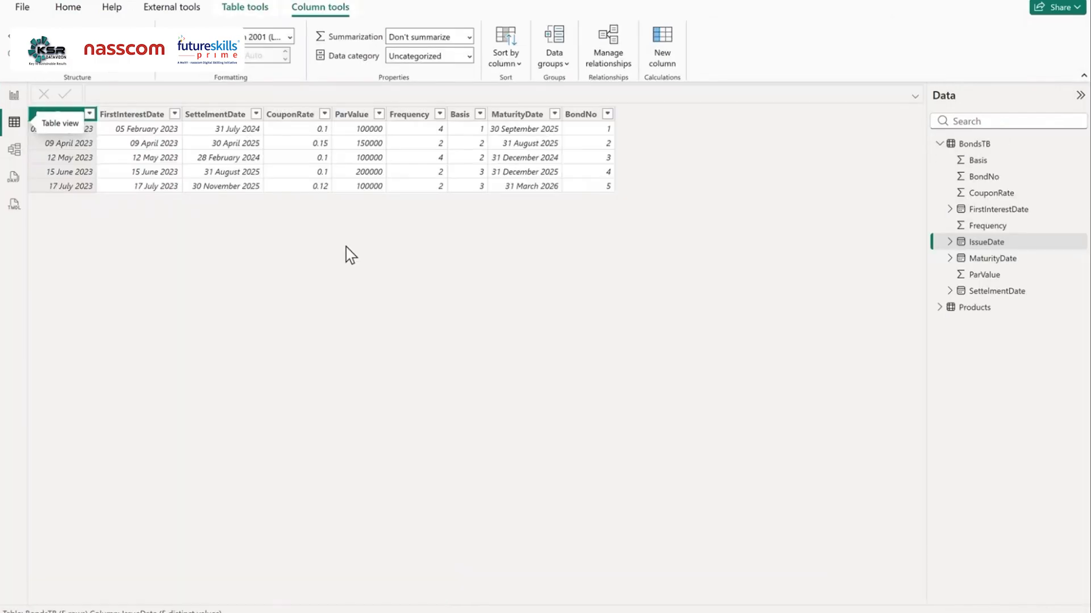
pyautogui.click(941, 147)
pyautogui.click(963, 146)
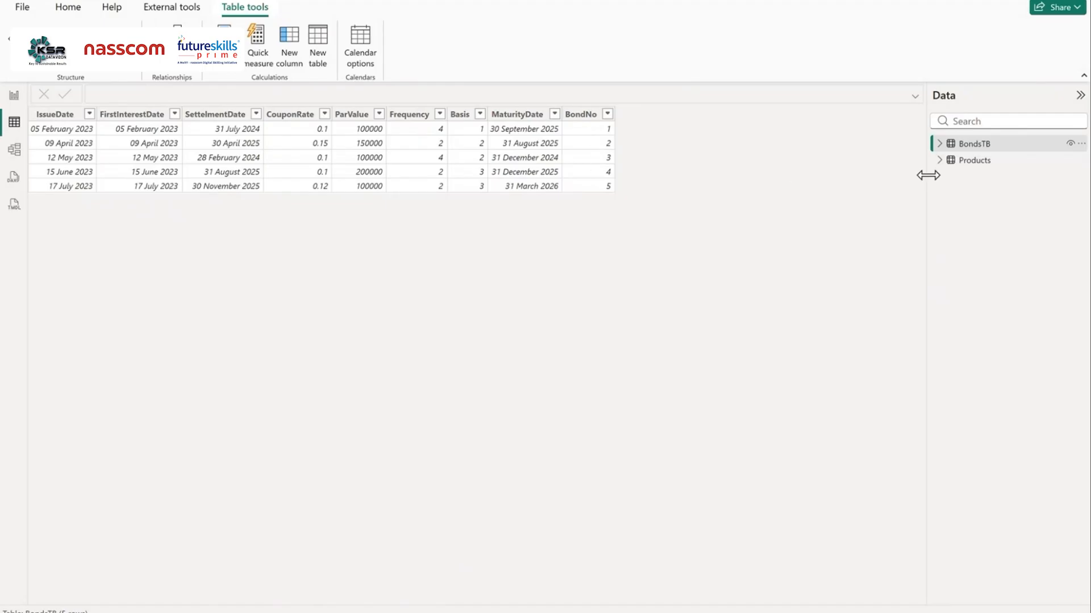
pyautogui.click(967, 161)
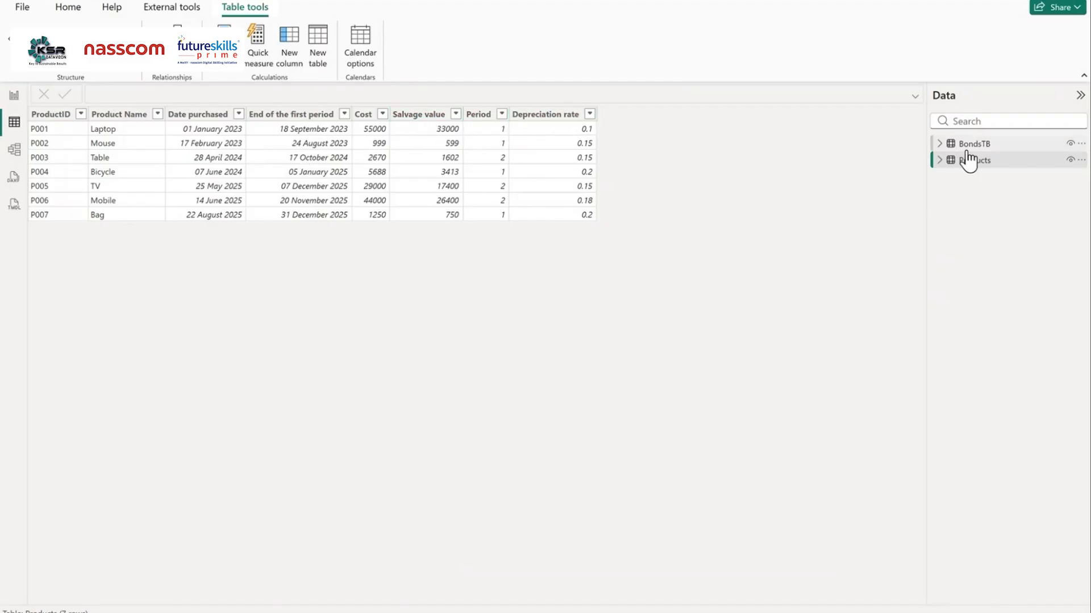
pyautogui.click(14, 97)
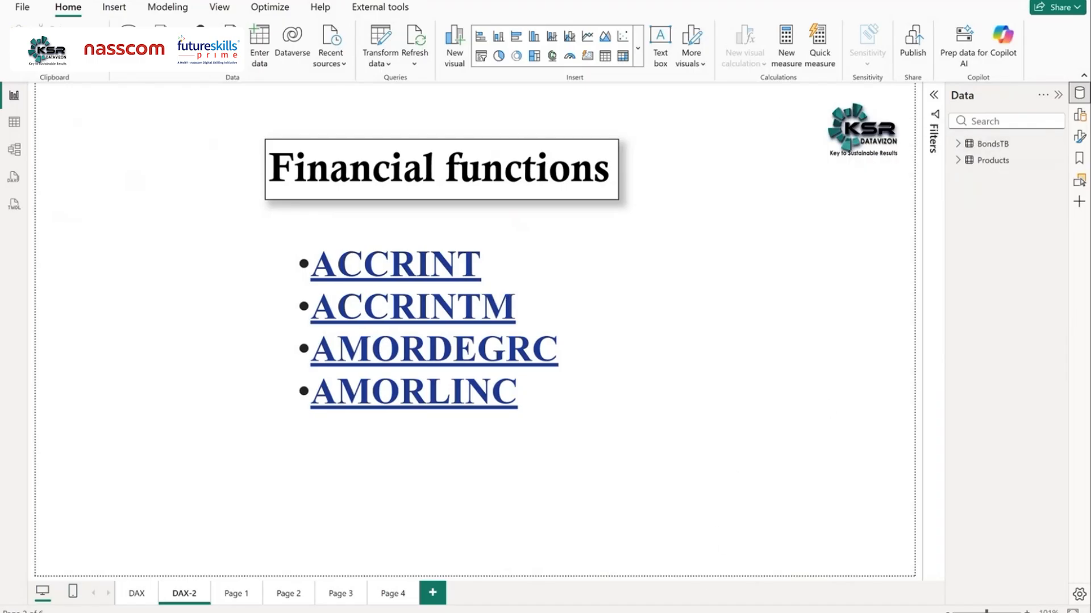
# Step: Switch to the browser and review the syntax and parameters of ACCRINT in the Microsoft Learn DAX reference
pyautogui.click(714, 612)
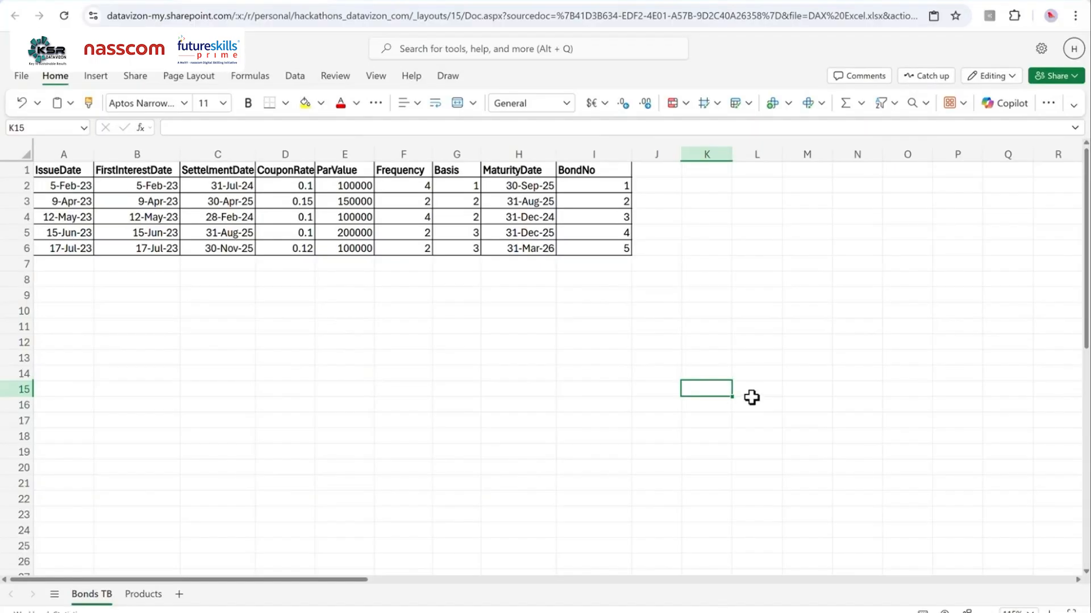
pyautogui.click(423, 2)
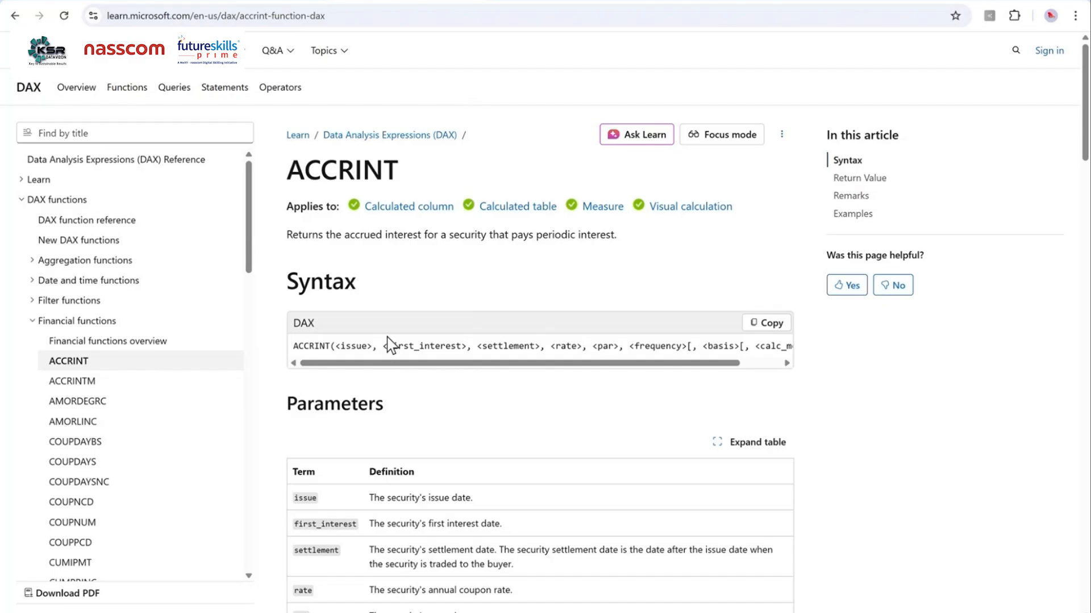
pyautogui.scroll(-5, 257, 203)
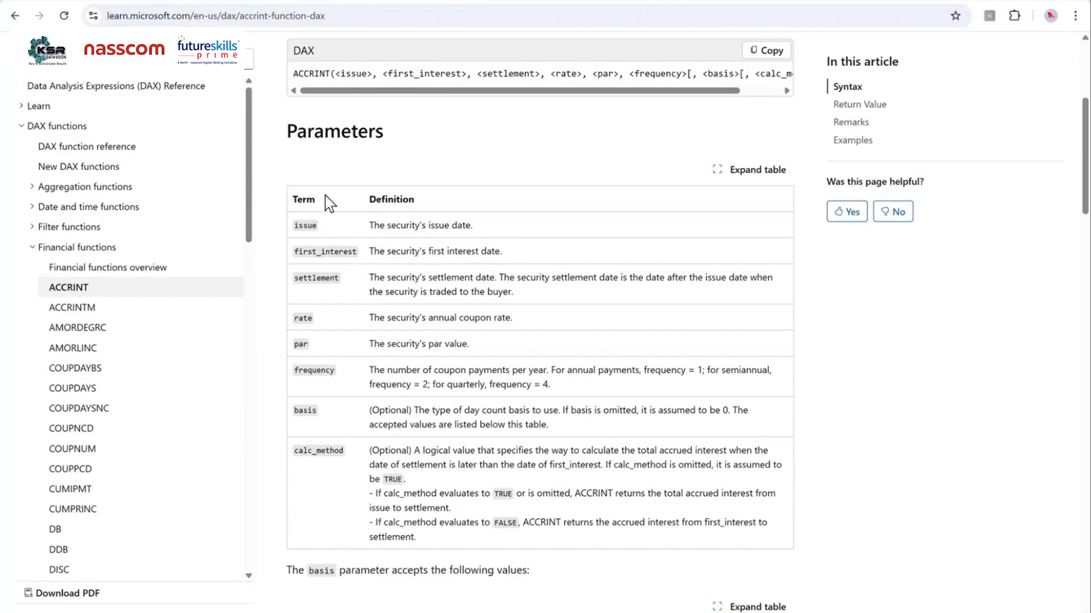
pyautogui.scroll(2, 504, 215)
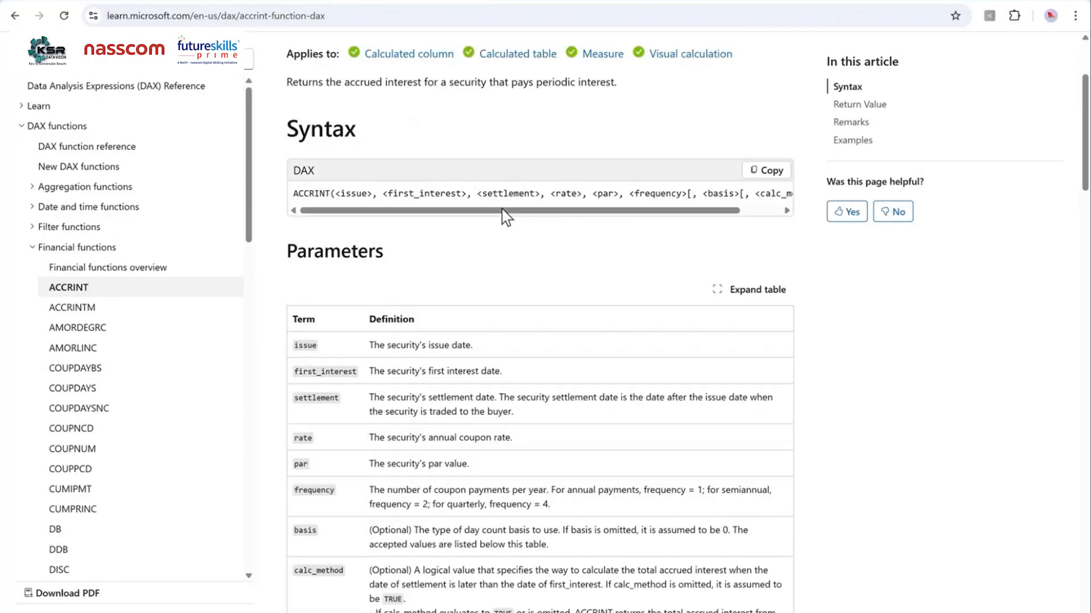
pyautogui.scroll(3, 504, 214)
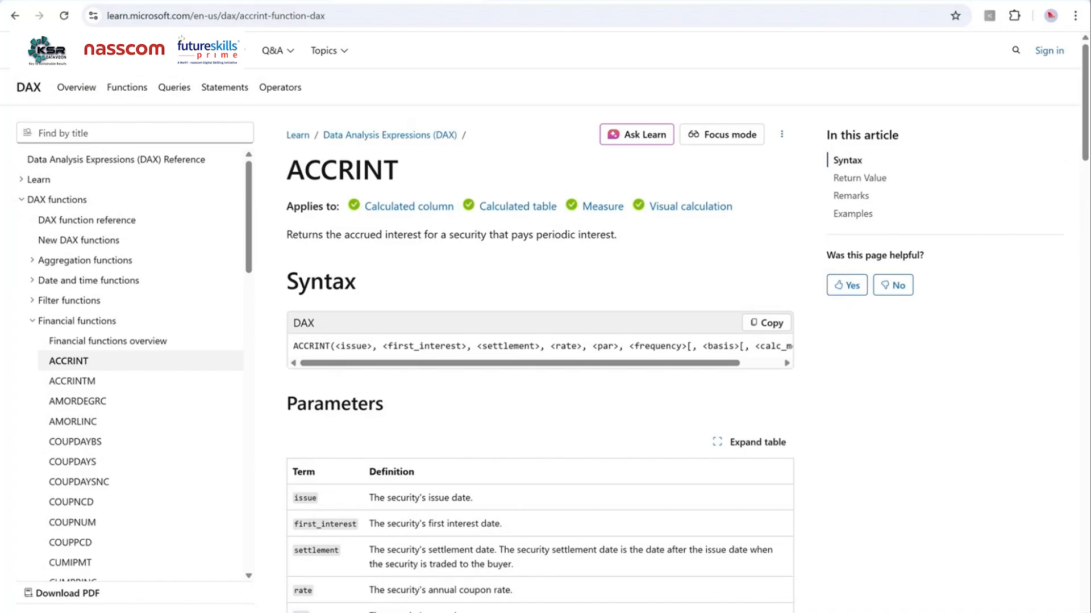
# Step: Switch to Power BI Desktop and create a measure named ACCRINT in the BondsTB table, with its expression starting on a second line
pyautogui.hotkey('alt', 'Tab')
pyautogui.click(990, 147)
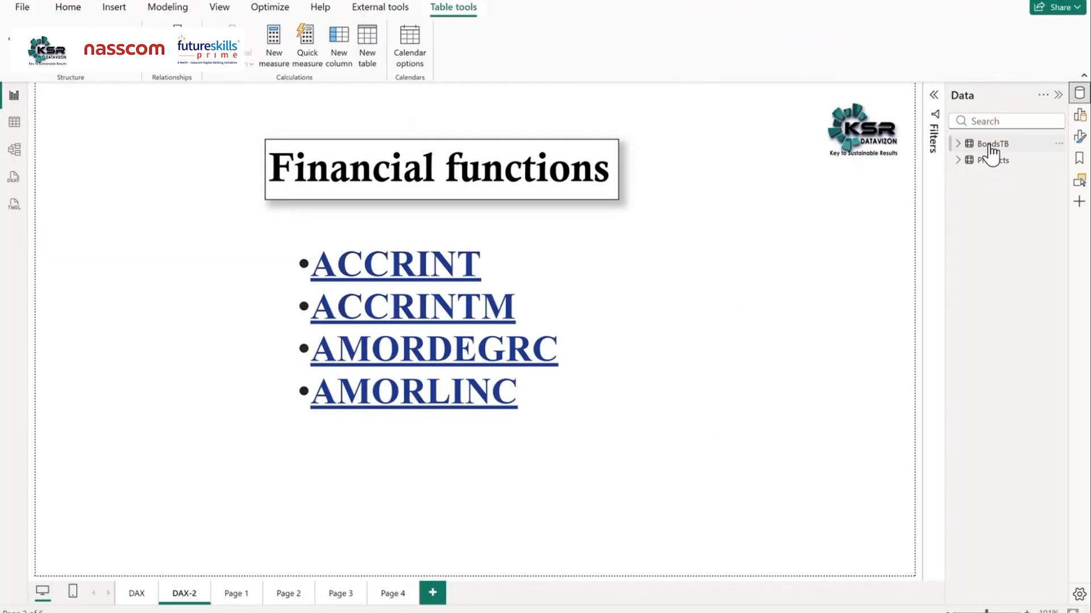
pyautogui.click(276, 42)
pyautogui.keyDown('ctrl'); pyautogui.scroll(3, 173, 94); pyautogui.keyUp('ctrl')
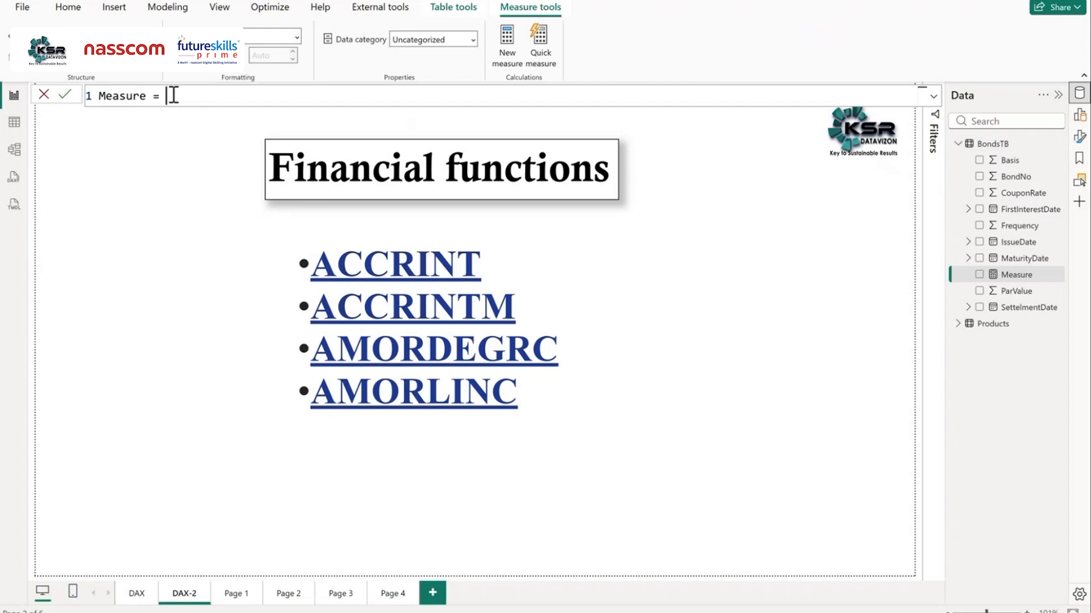
pyautogui.moveTo(161, 99); pyautogui.dragTo(91, 101)
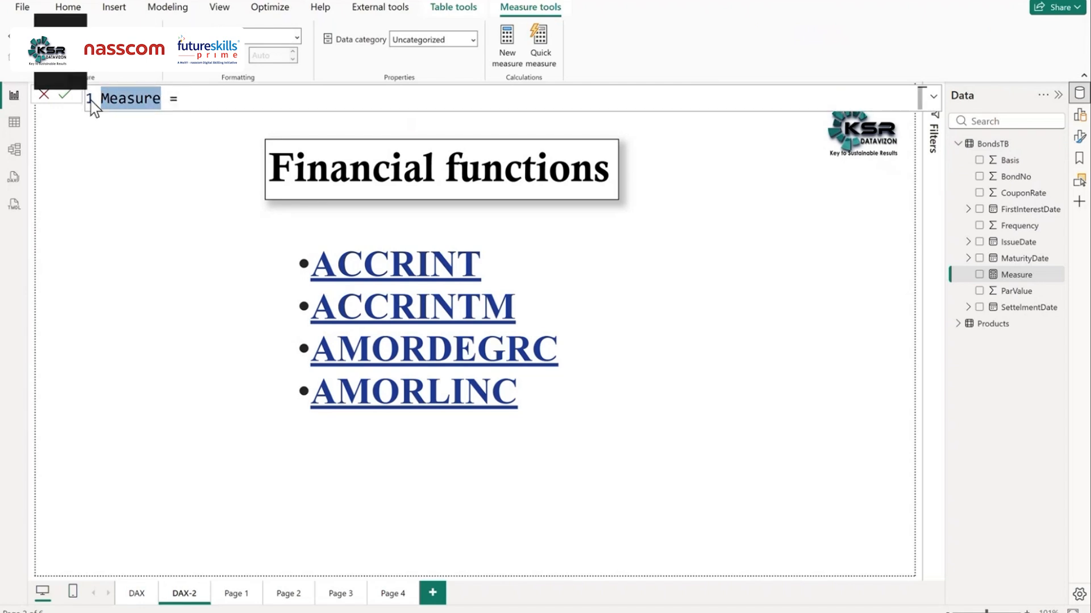
pyautogui.write('ACC')
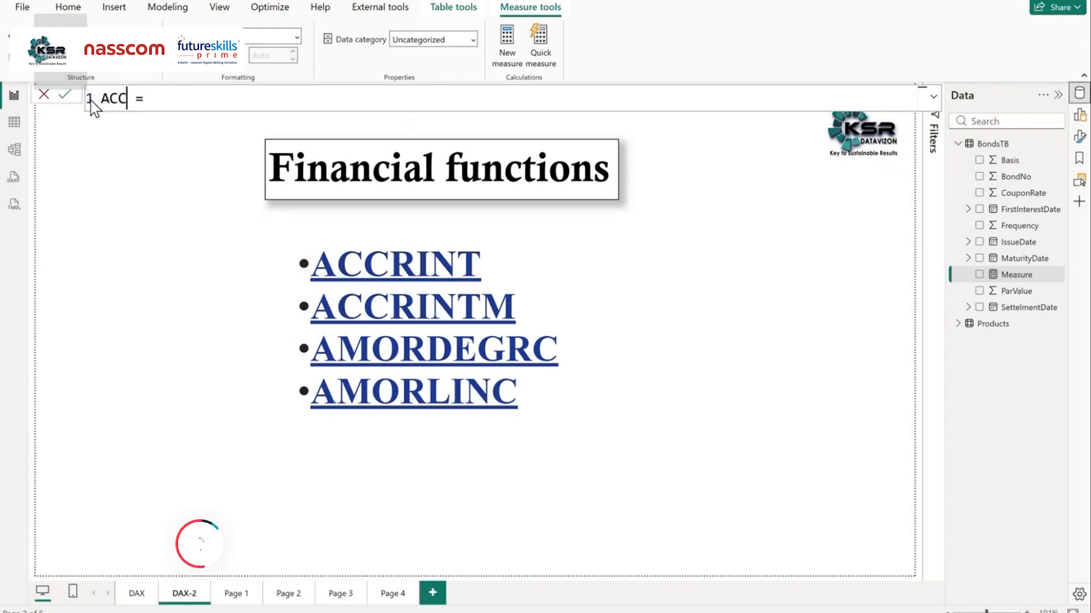
pyautogui.write('RINT')
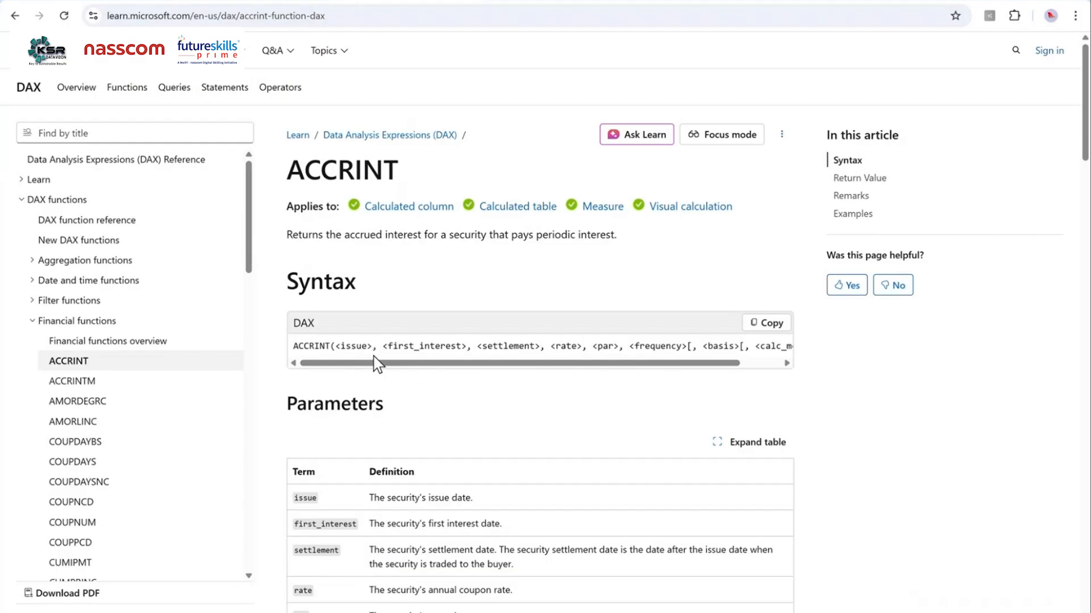
pyautogui.hotkey('alt', 'Tab')
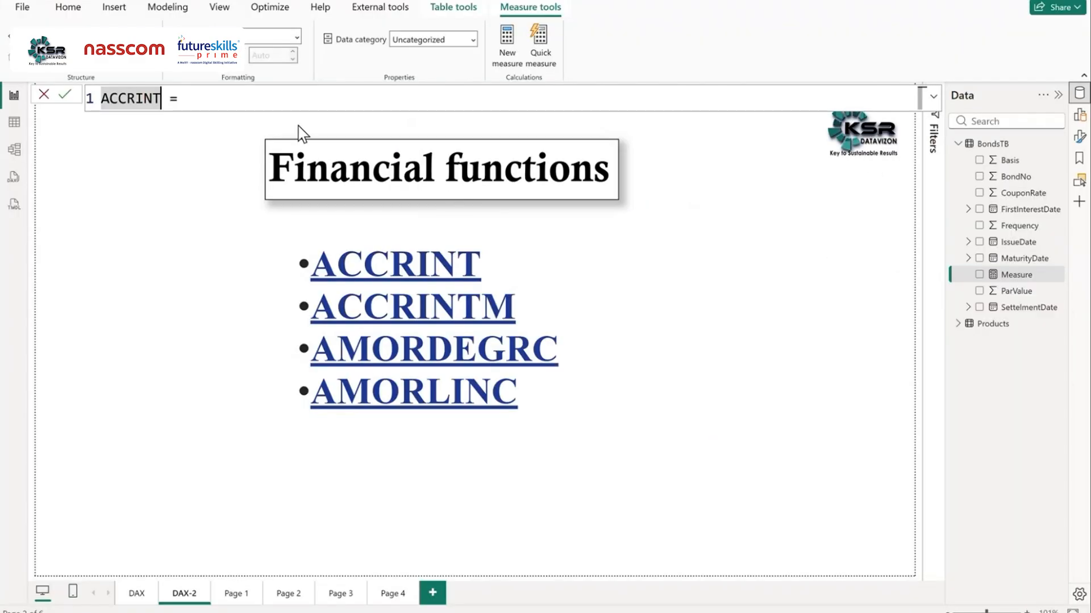
pyautogui.click(295, 98)
pyautogui.hotkey('shift', 'Return')
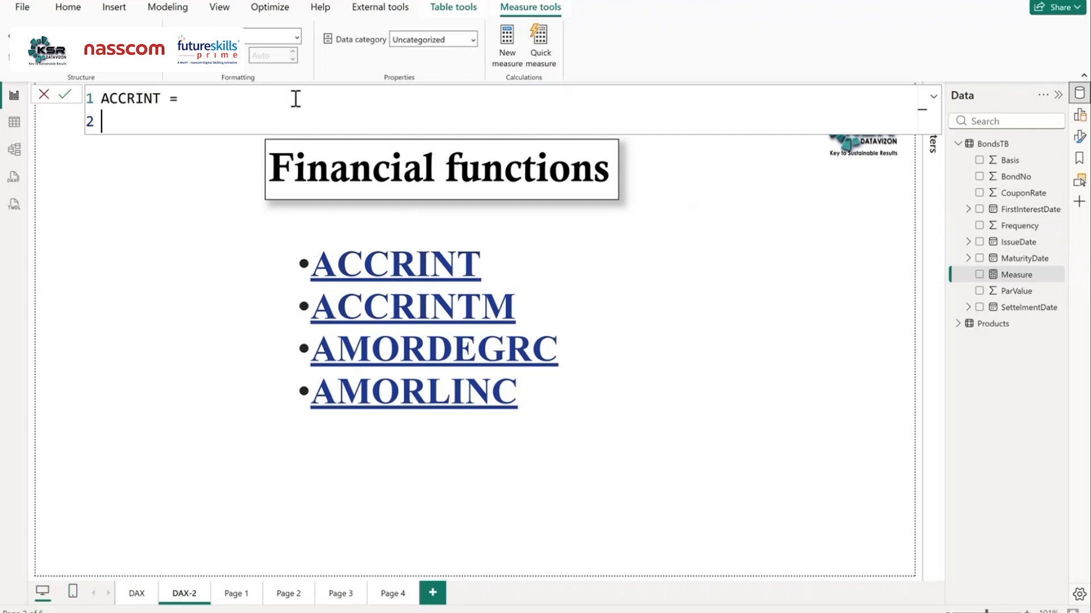
pyautogui.write('ACC')
pyautogui.click(259, 146)
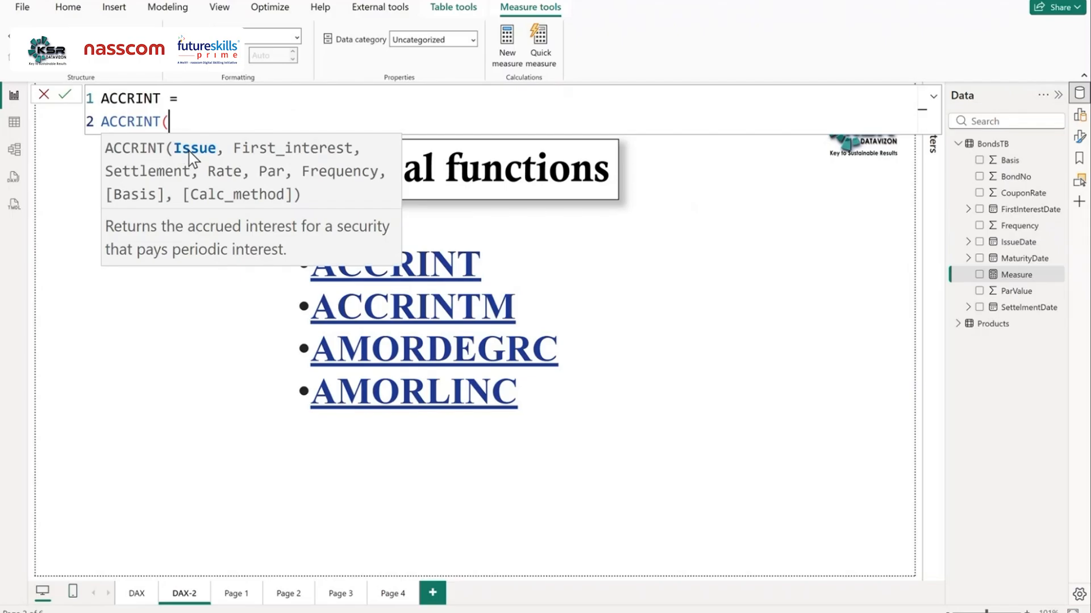
pyautogui.press('BackSpace')
pyautogui.press('BackSpace')
pyautogui.press('BackSpace')
pyautogui.press('BackSpace')
pyautogui.press('BackSpace')
pyautogui.press('BackSpace')
pyautogui.press('BackSpace')
pyautogui.press('BackSpace')
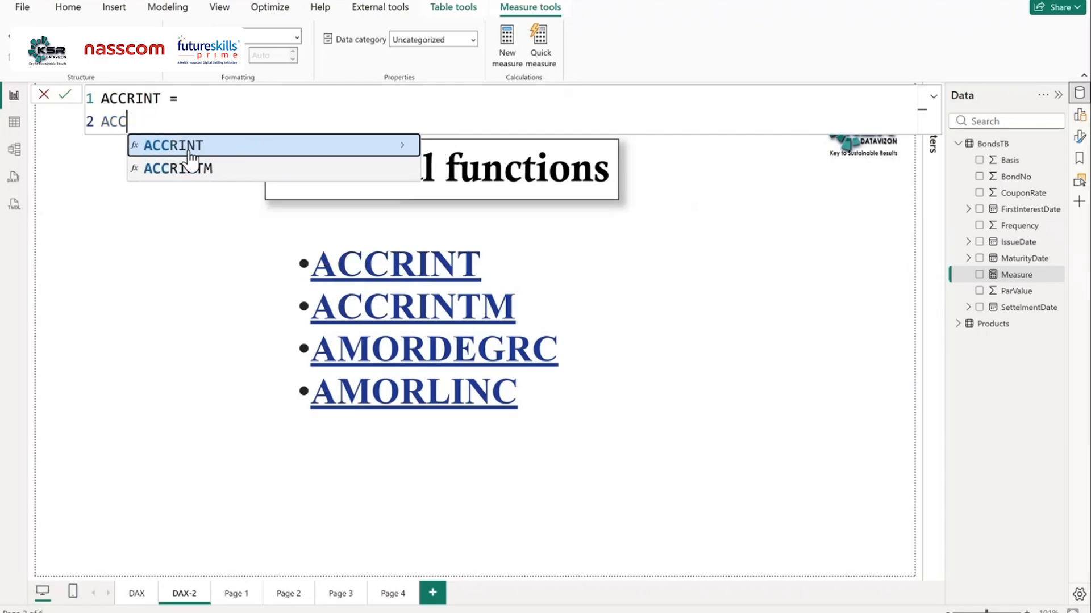
pyautogui.write('var')
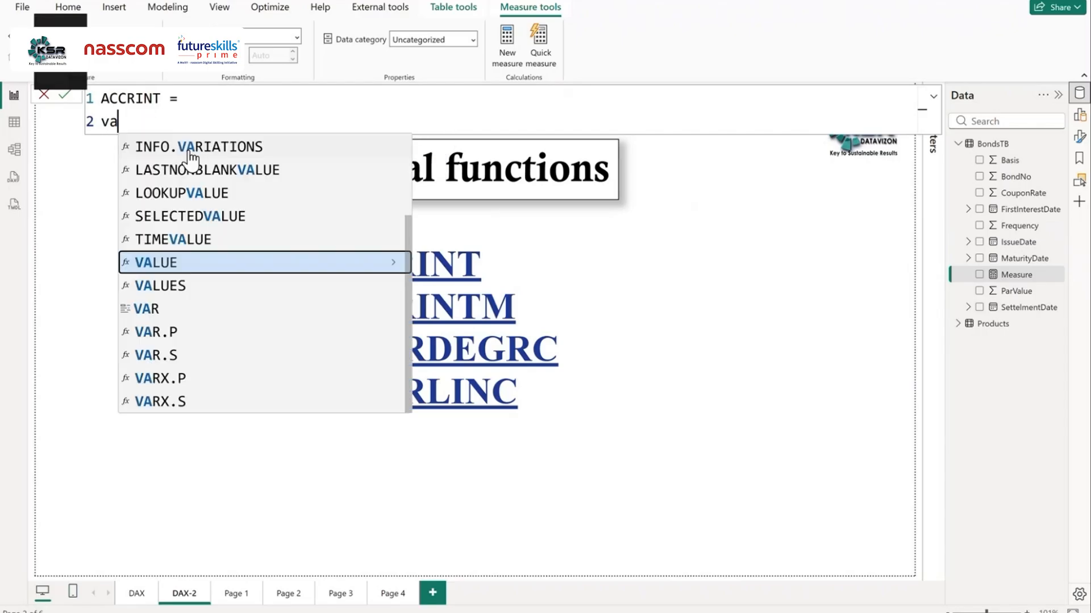
pyautogui.press('BackSpace')
pyautogui.press('BackSpace')
pyautogui.press('BackSpace')
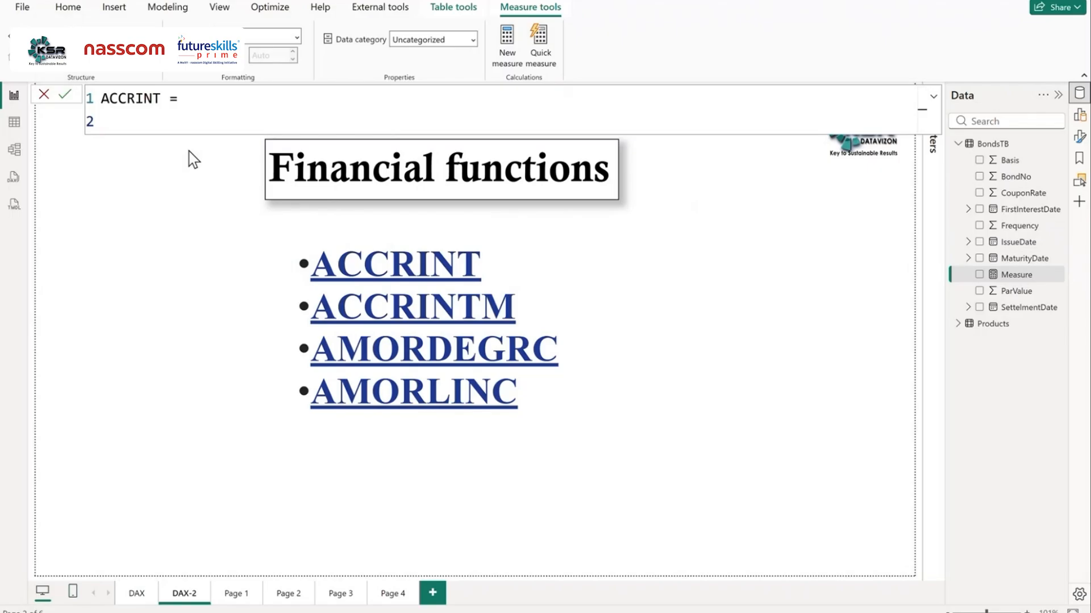
# Step: Define the variable ISSUE in the measure as MAX(BondsTB[IssueDate])
pyautogui.write('VAR')
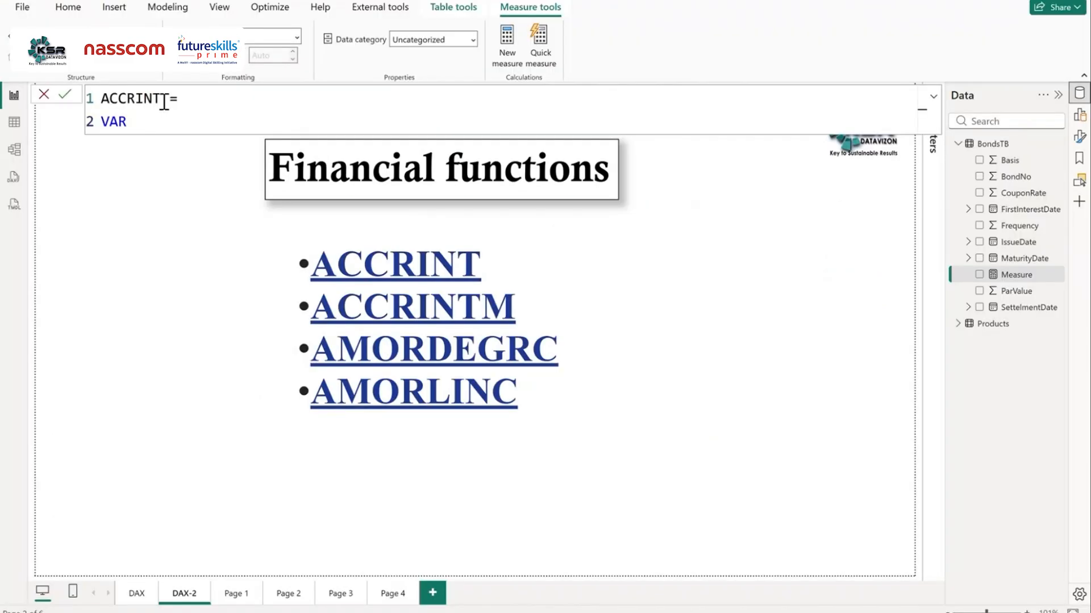
pyautogui.write('ISSUE = MAX')
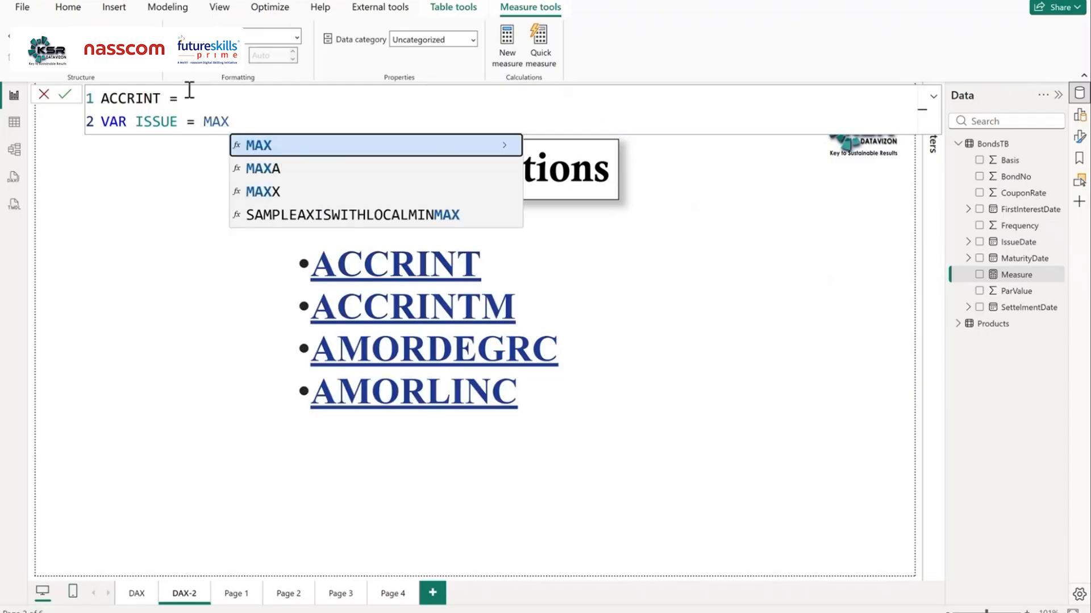
pyautogui.write('(')
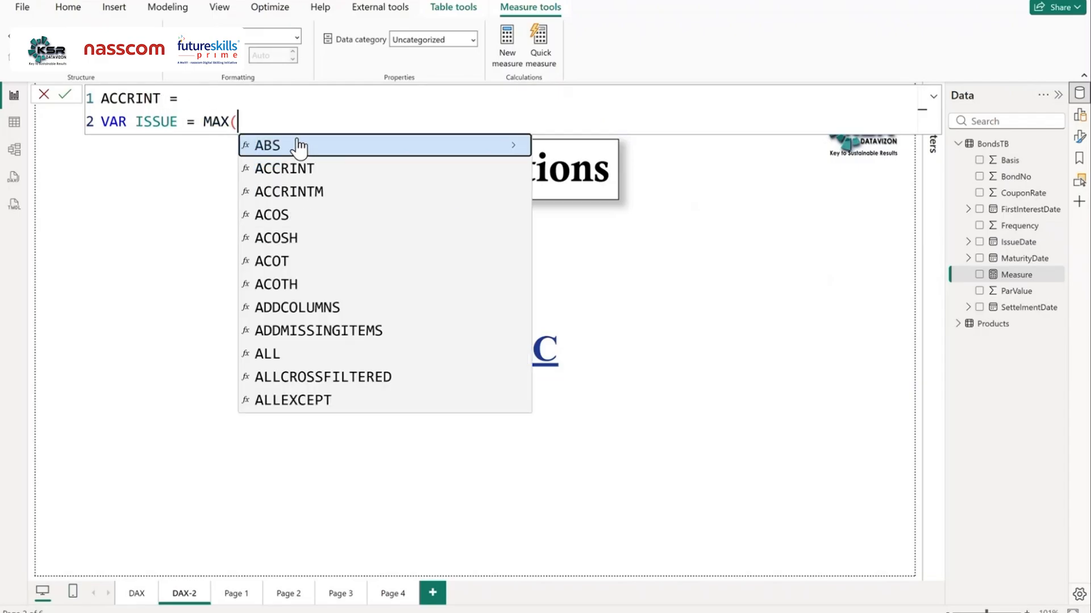
pyautogui.write('ISSU')
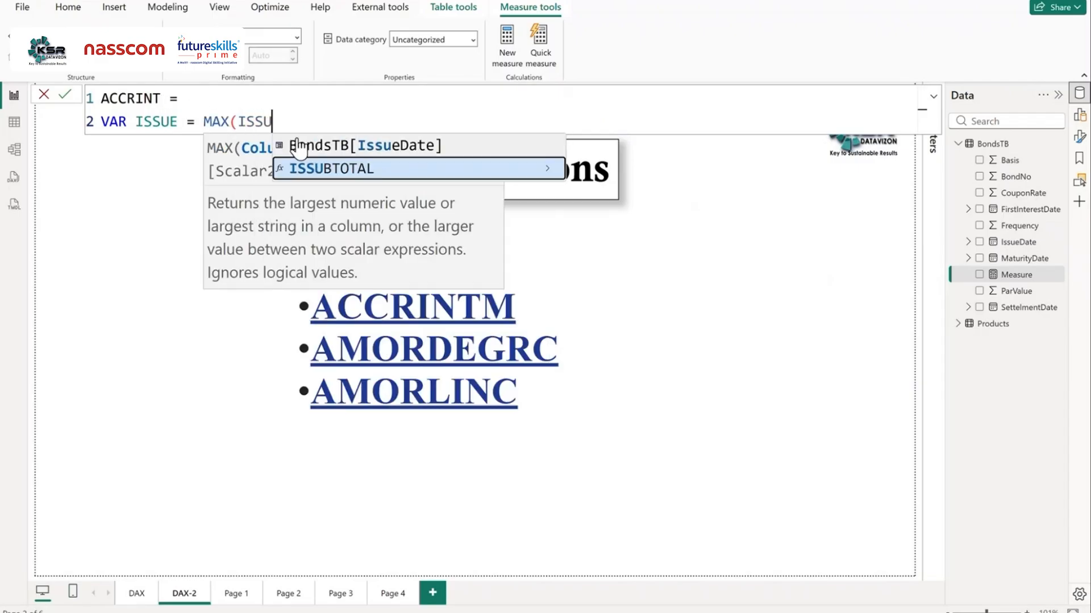
pyautogui.click(315, 147)
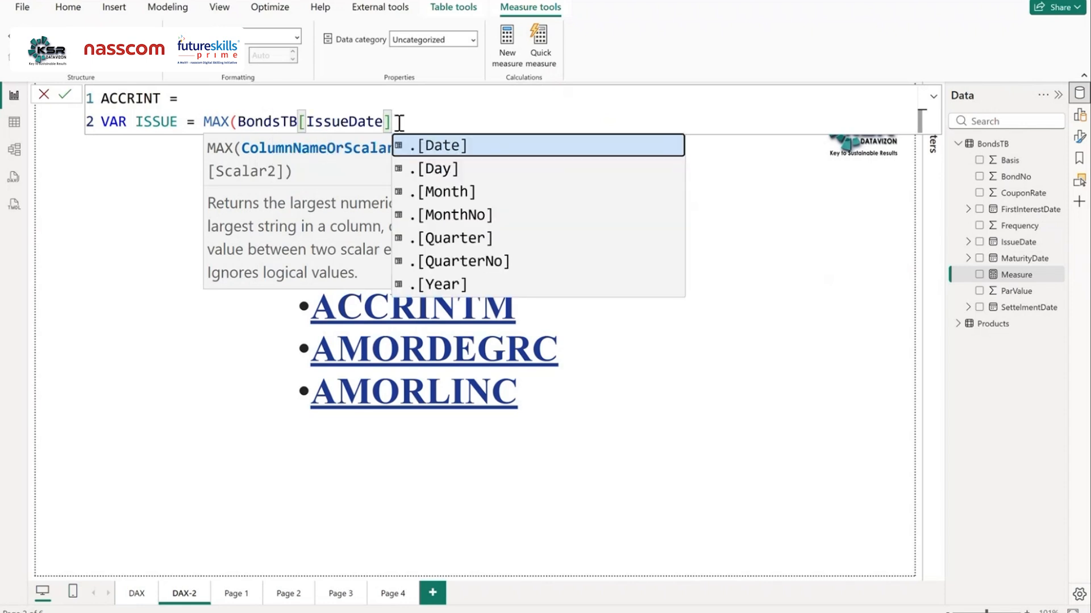
pyautogui.write(')')
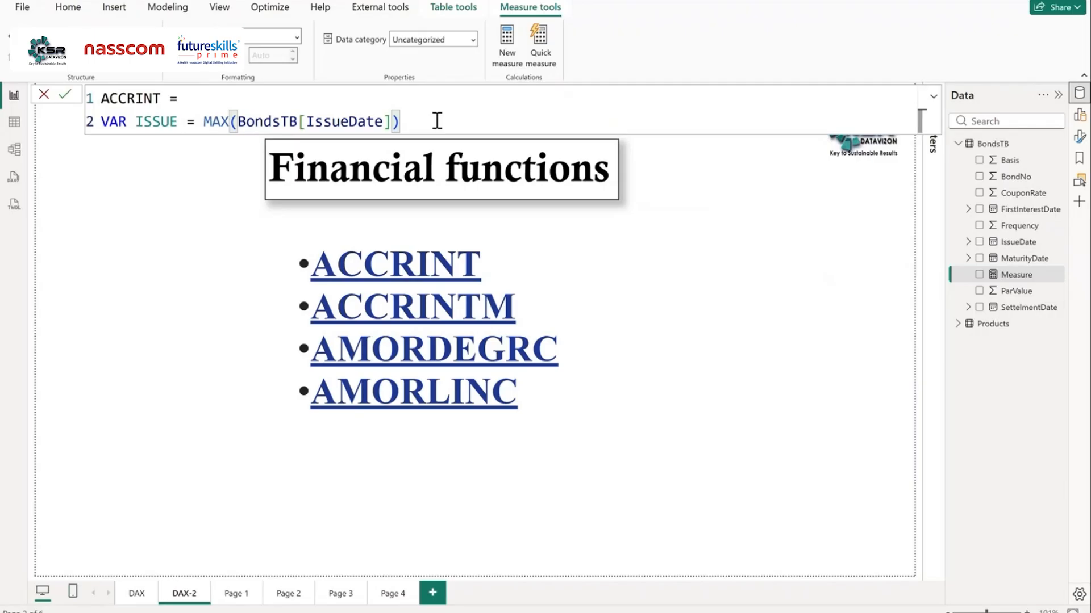
# Step: Add a second variable FIRSTINTDATE on its own line, defined as MAX(BondsTB[FirstInterestDate])
pyautogui.hotkey('shift', 'Return')
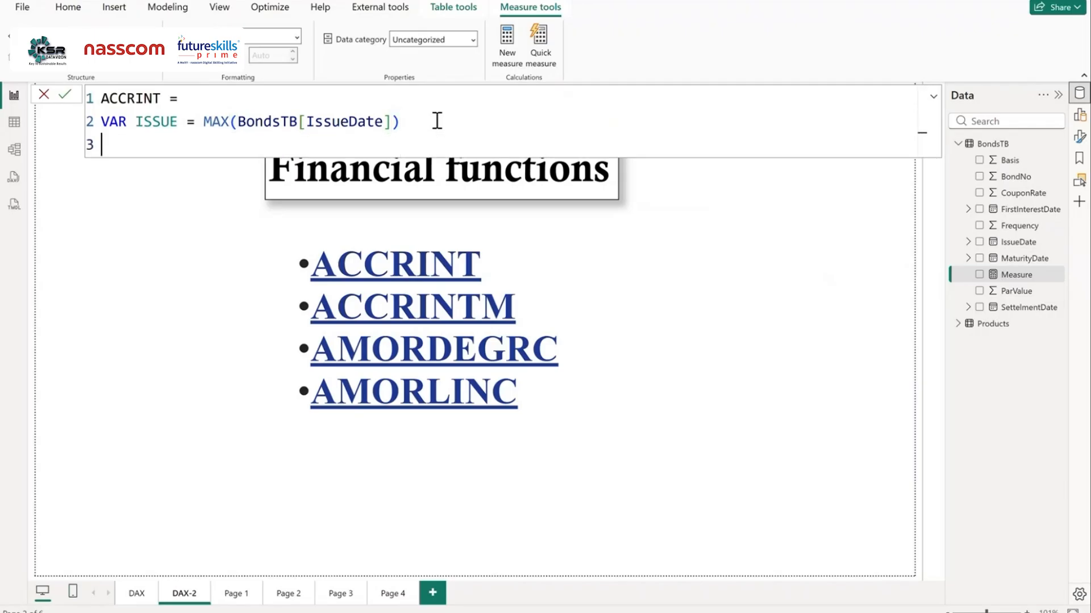
pyautogui.write('VA')
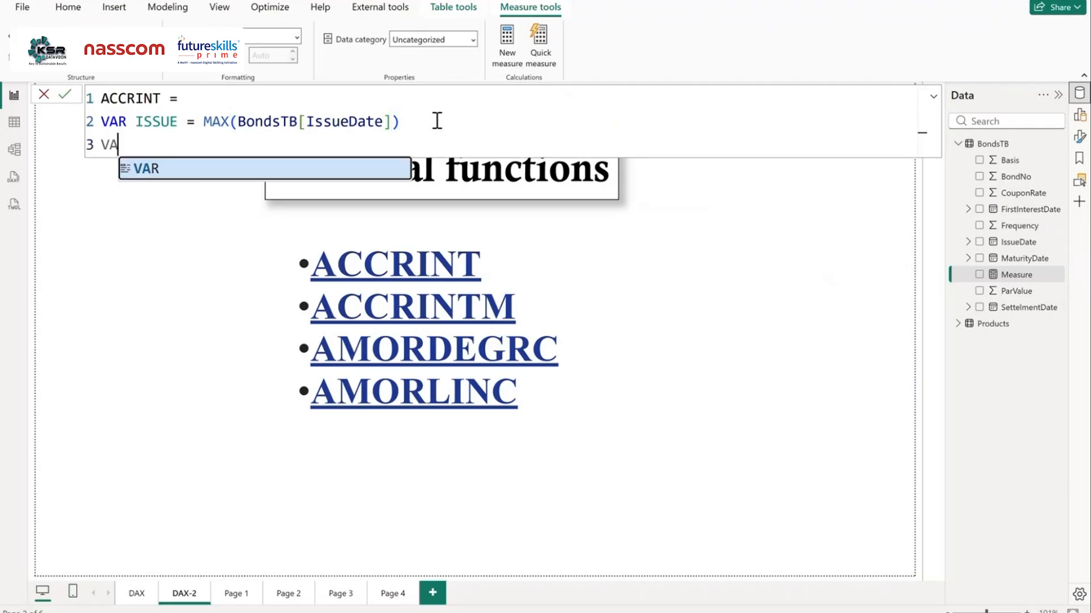
pyautogui.write('R')
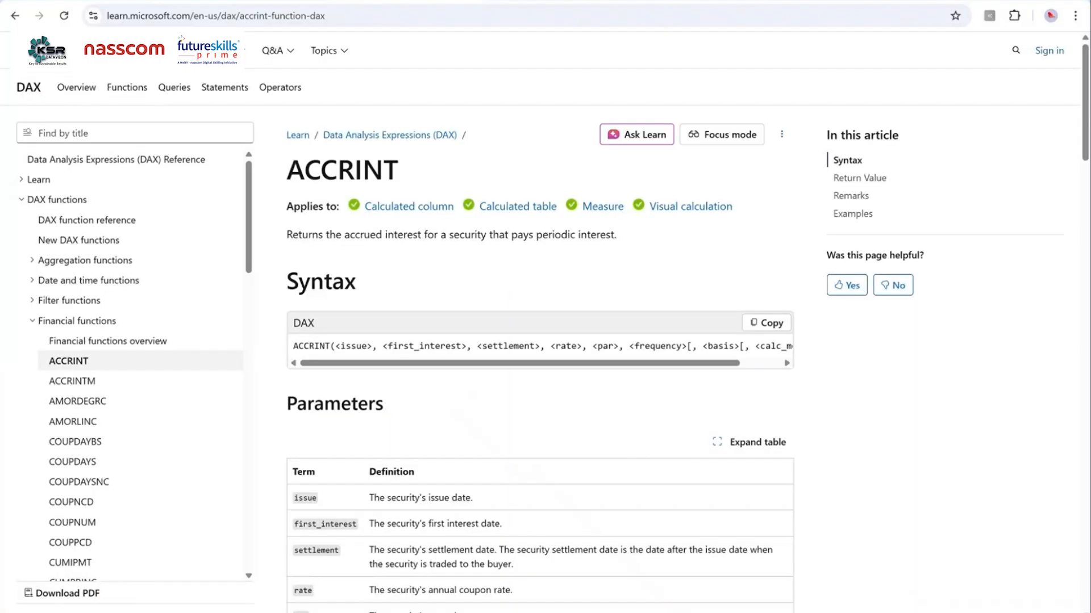
pyautogui.write('FIR')
pyautogui.write('S')
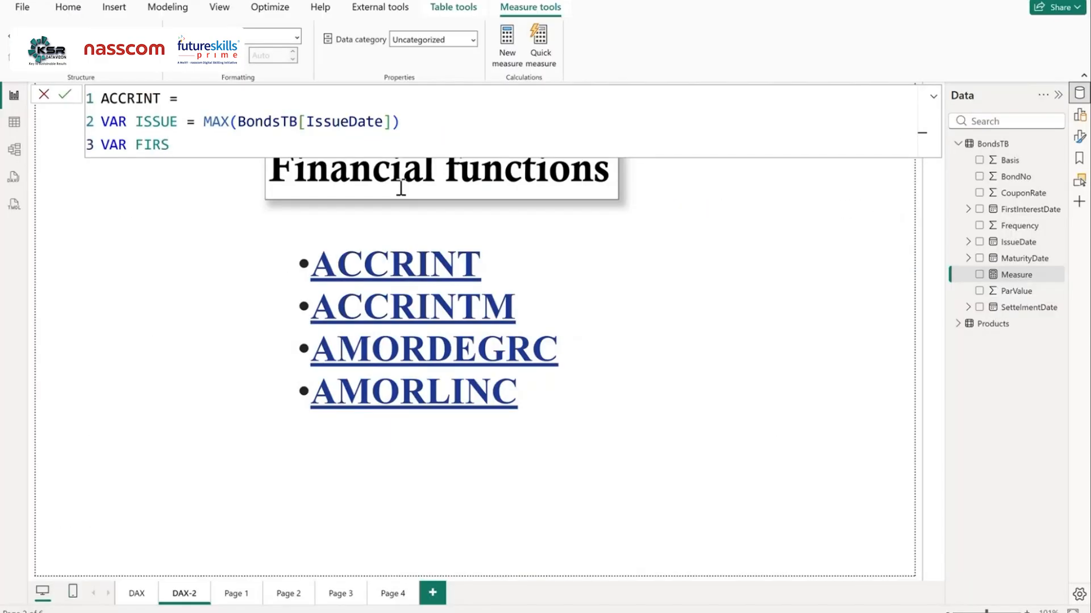
pyautogui.write('TINTDATE = MAX')
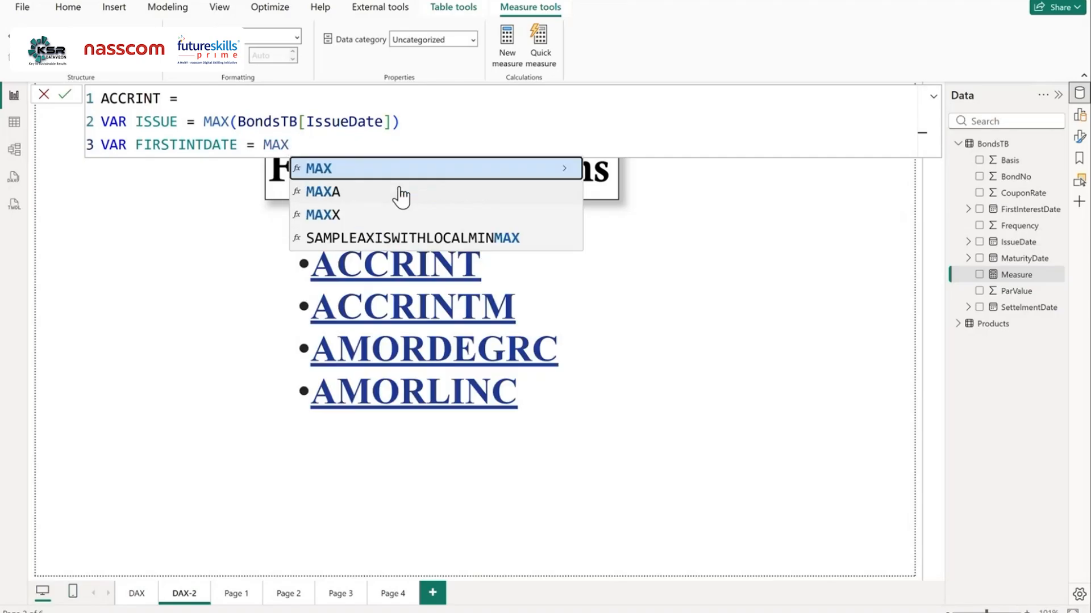
pyautogui.write('(')
pyautogui.press('Escape')
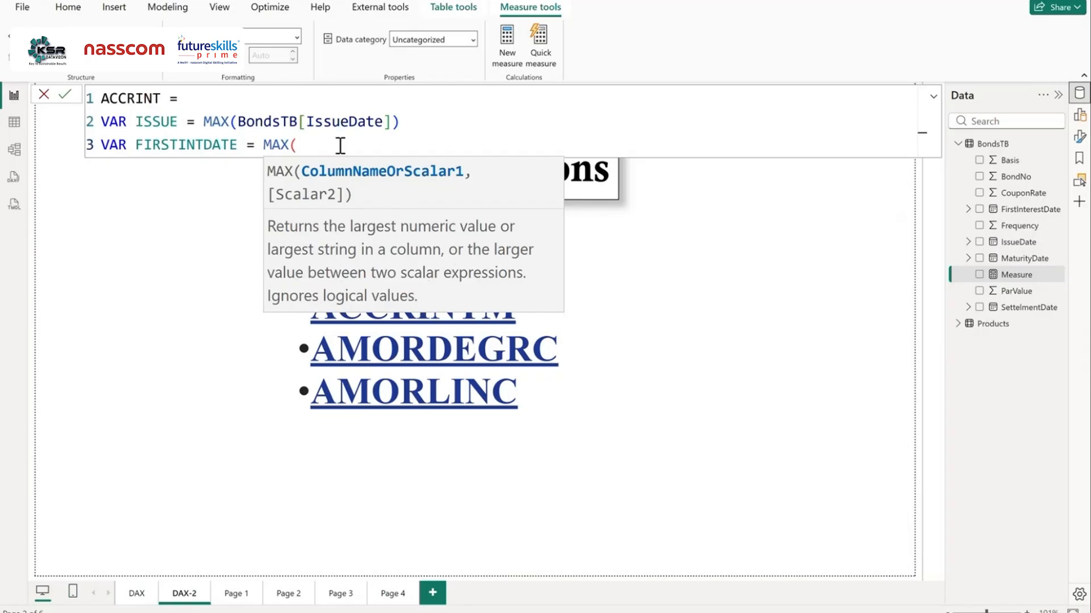
pyautogui.write('FIRST')
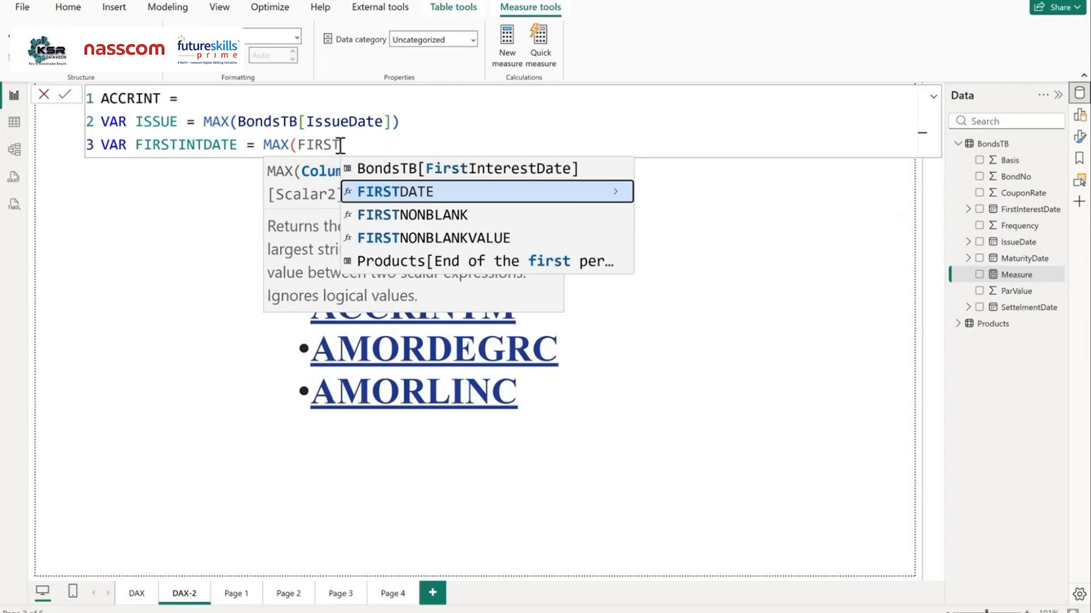
pyautogui.click(470, 169)
pyautogui.write(')')
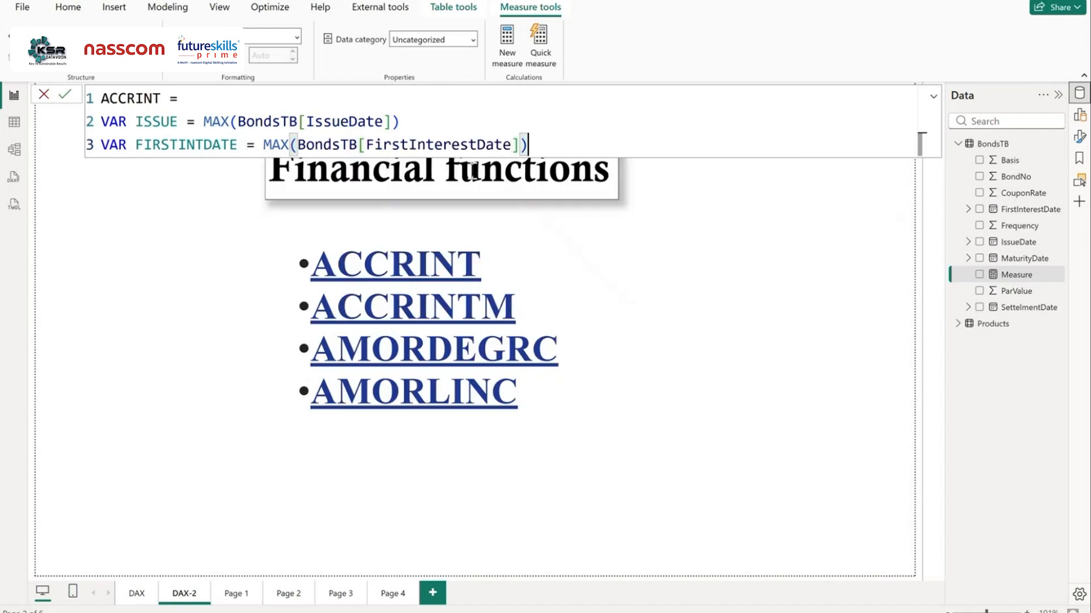
# Step: Add the variable RATE on its own line, defined as MAX(BondsTB[CouponRate])
pyautogui.press('Return')
pyautogui.write('var')
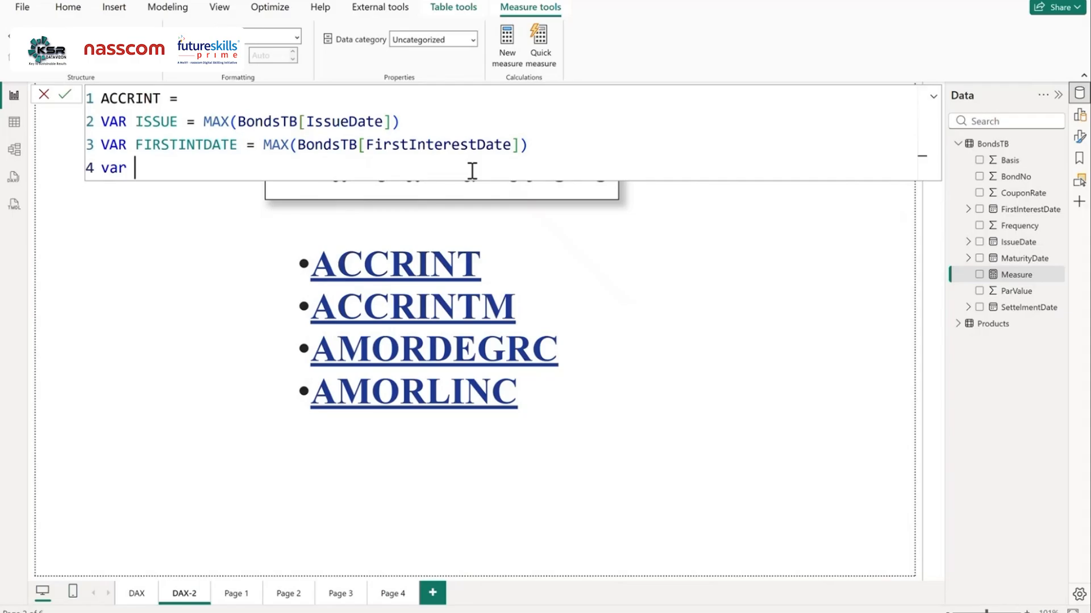
pyautogui.press('BackSpace')
pyautogui.press('BackSpace')
pyautogui.press('BackSpace')
pyautogui.write('VAR')
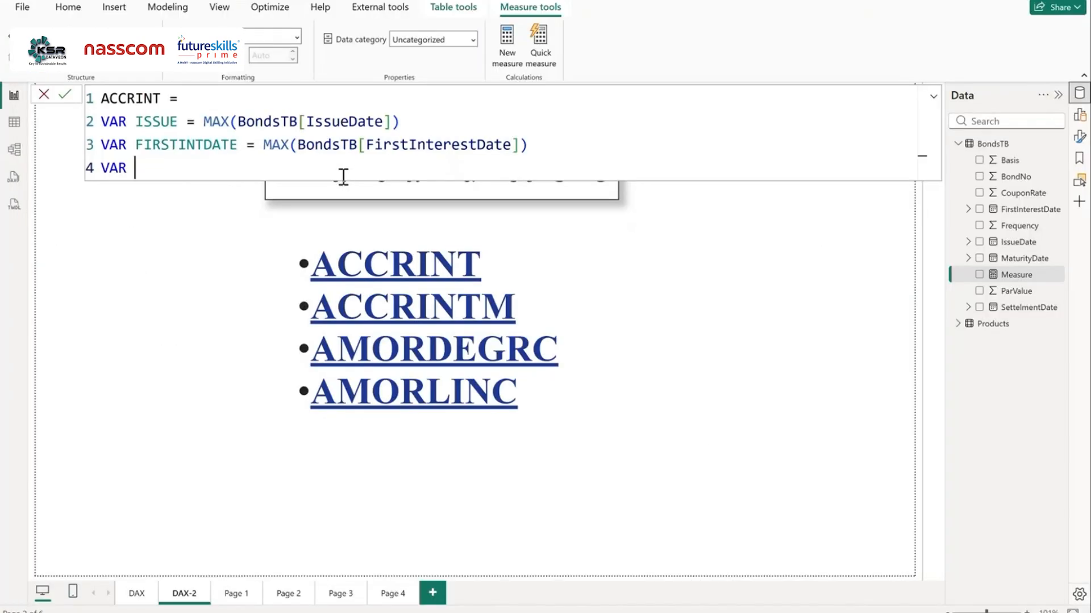
pyautogui.write('RA')
pyautogui.write('TE = IN')
pyautogui.press('BackSpace')
pyautogui.press('BackSpace')
pyautogui.write('INTE')
pyautogui.press('BackSpace')
pyautogui.press('BackSpace')
pyautogui.press('BackSpace')
pyautogui.press('BackSpace')
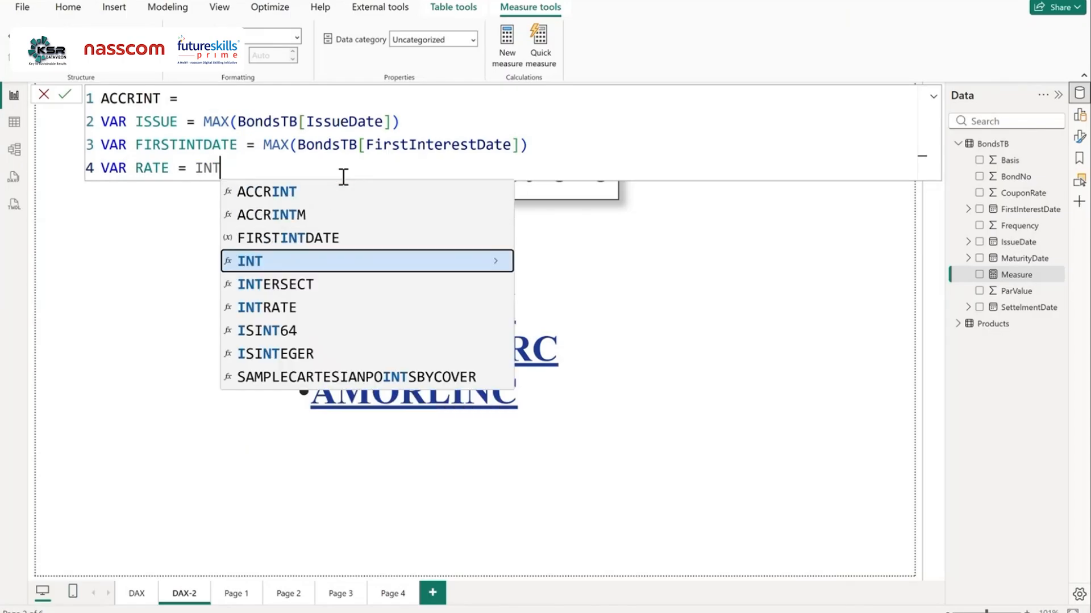
pyautogui.write('MAX')
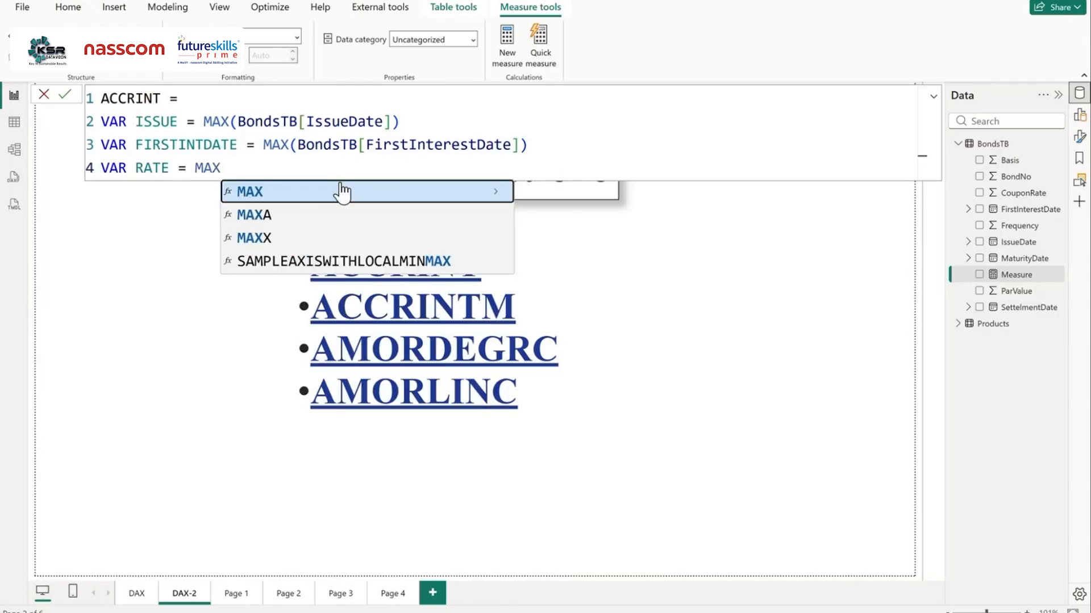
pyautogui.write('(BONFDS')
pyautogui.press('BackSpace')
pyautogui.press('BackSpace')
pyautogui.press('BackSpace')
pyautogui.press('BackSpace')
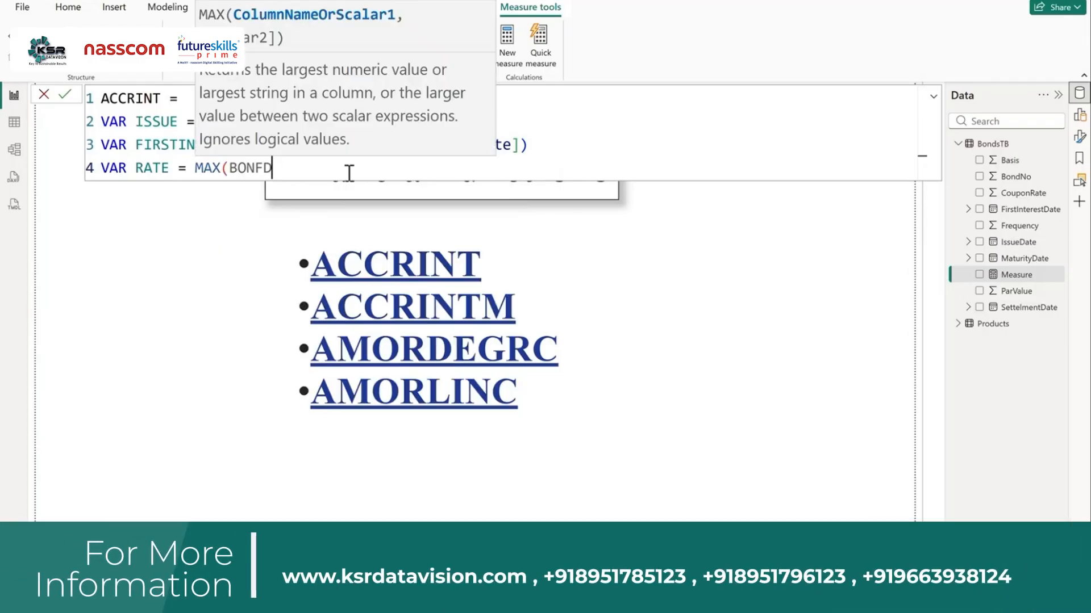
pyautogui.write('NDS')
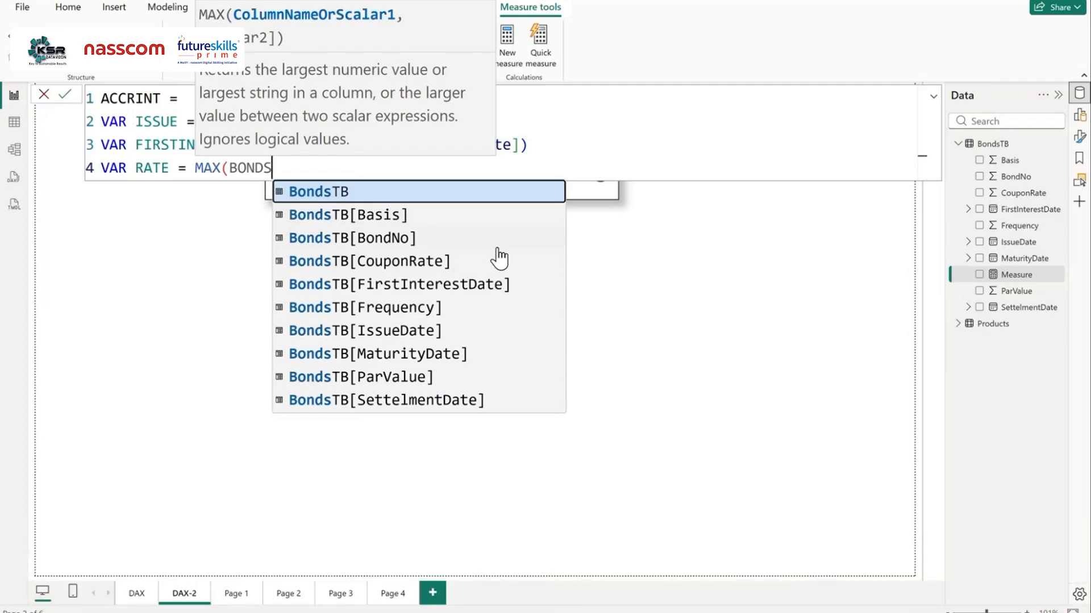
pyautogui.click(438, 261)
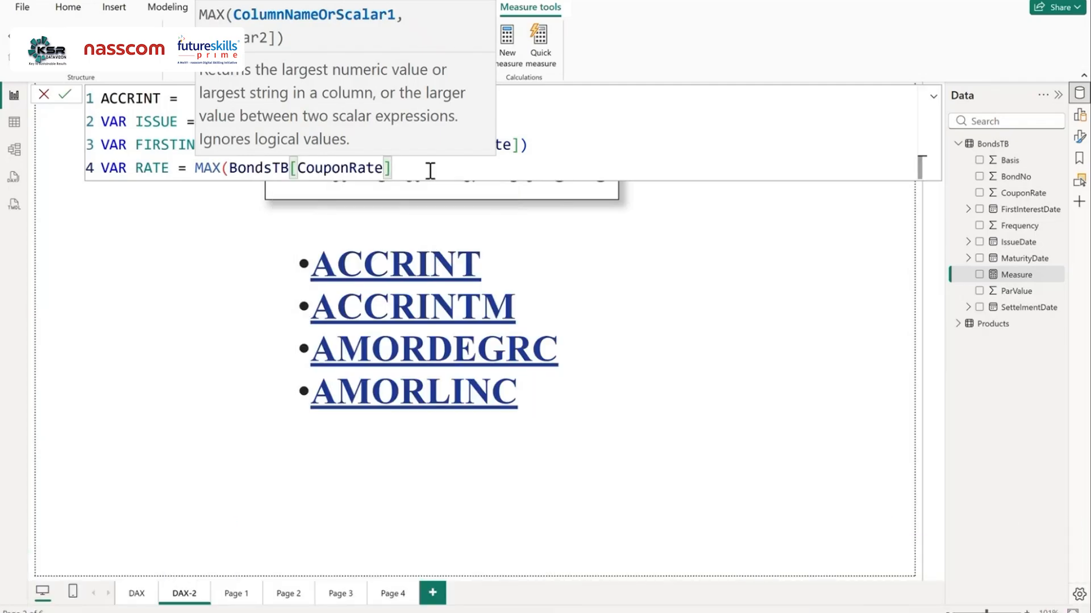
pyautogui.write(')')
# Step: Add the variable FREQUENCY on a new line, defined as MAX(BondsTB[Frequency])
pyautogui.press('Return')
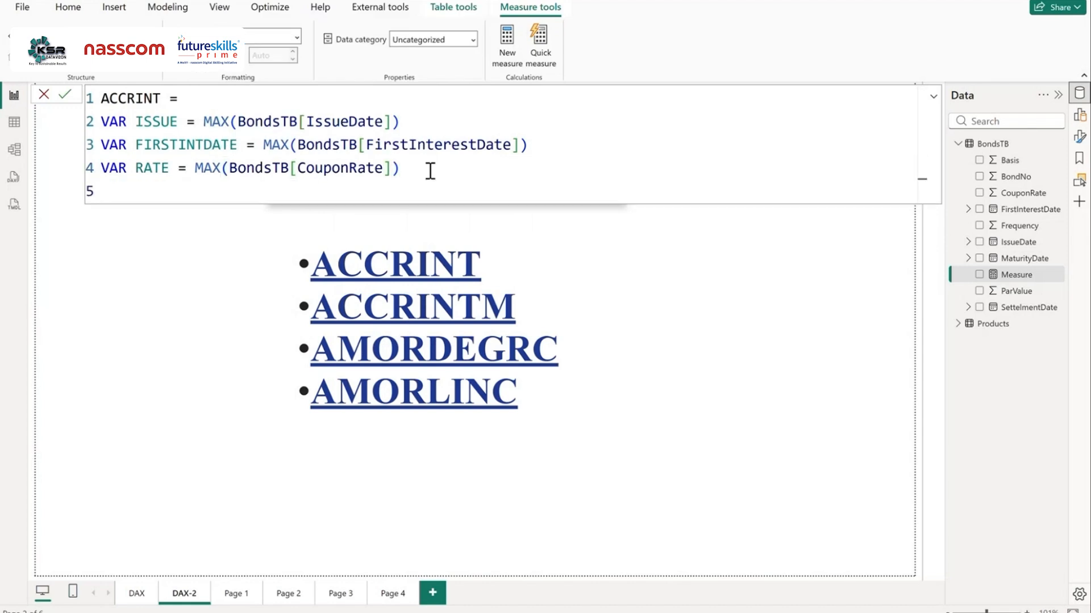
pyautogui.write('VAR FREQUENCY ')
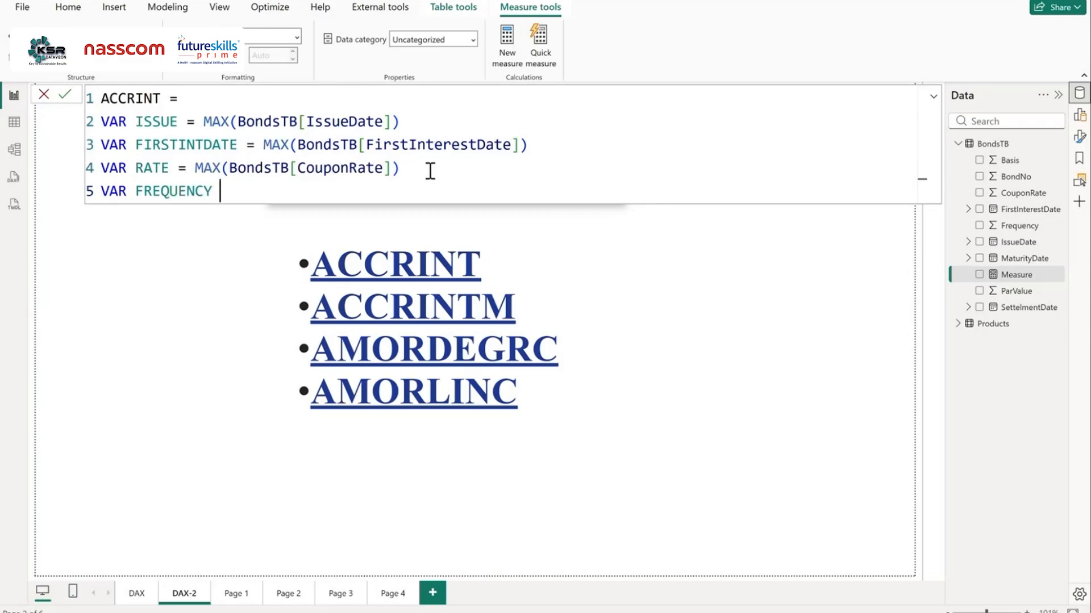
pyautogui.write('= MA')
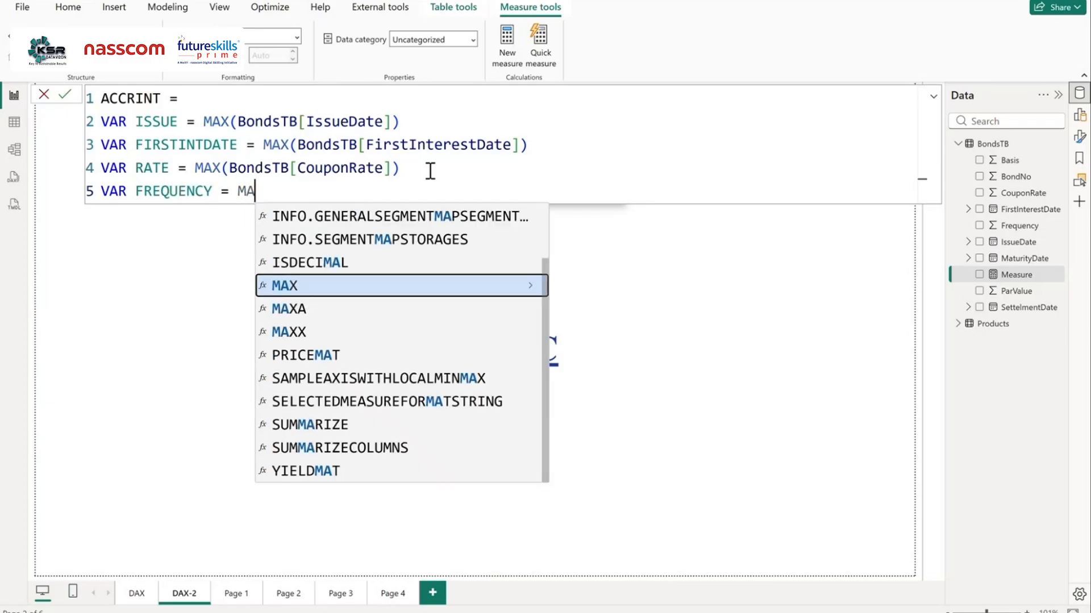
pyautogui.write('X(FRE')
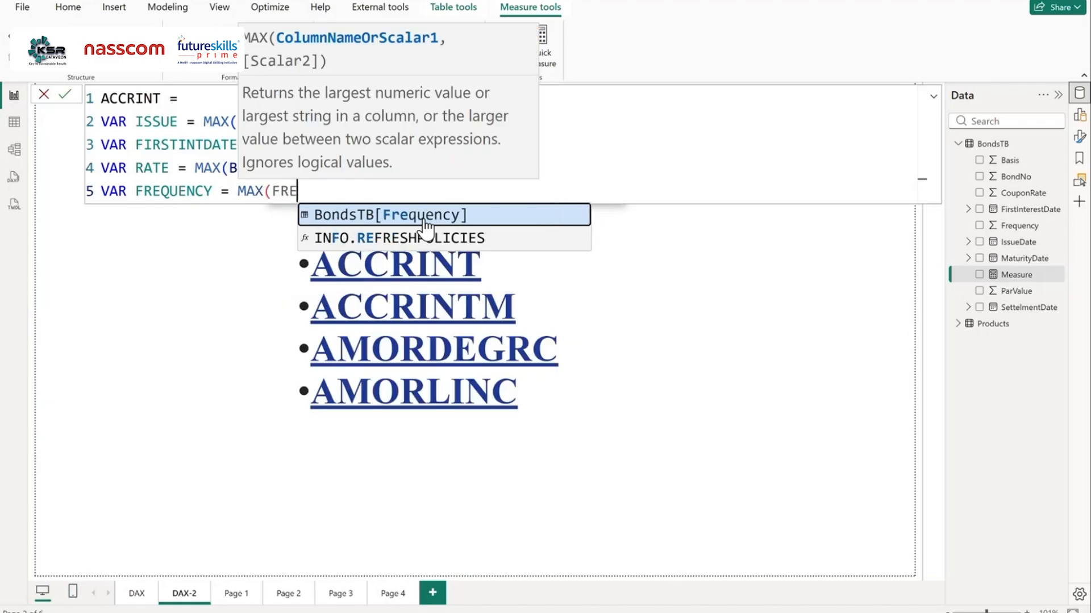
pyautogui.click(425, 216)
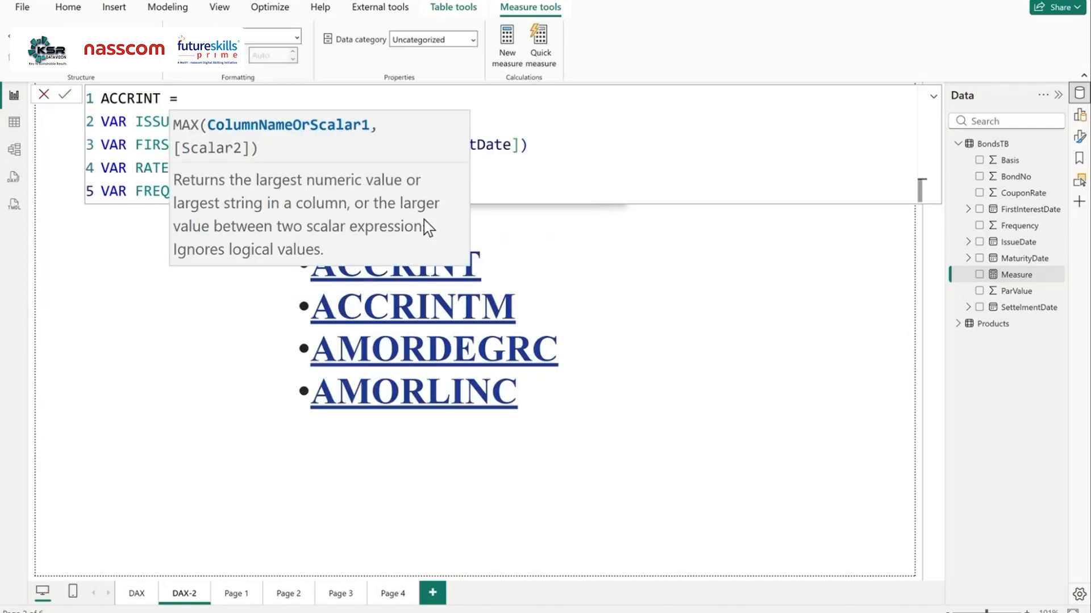
pyautogui.write(')')
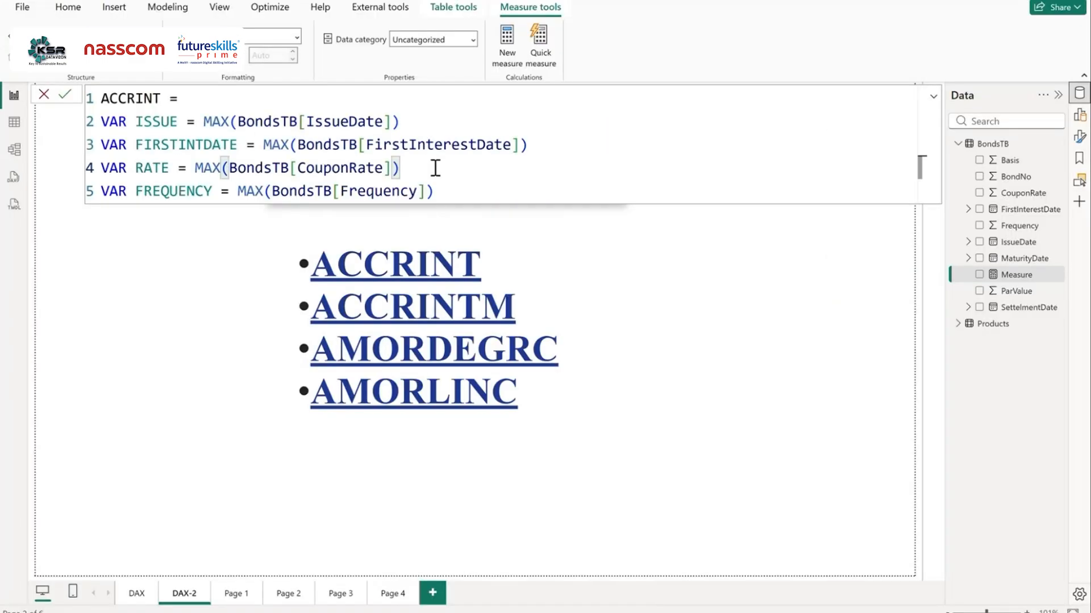
# Step: Insert the variable PARVALUE on a line between RATE and FREQUENCY, defined as MAX(BondsTB[ParValue])
pyautogui.click(435, 169)
pyautogui.hotkey('shift', 'Return')
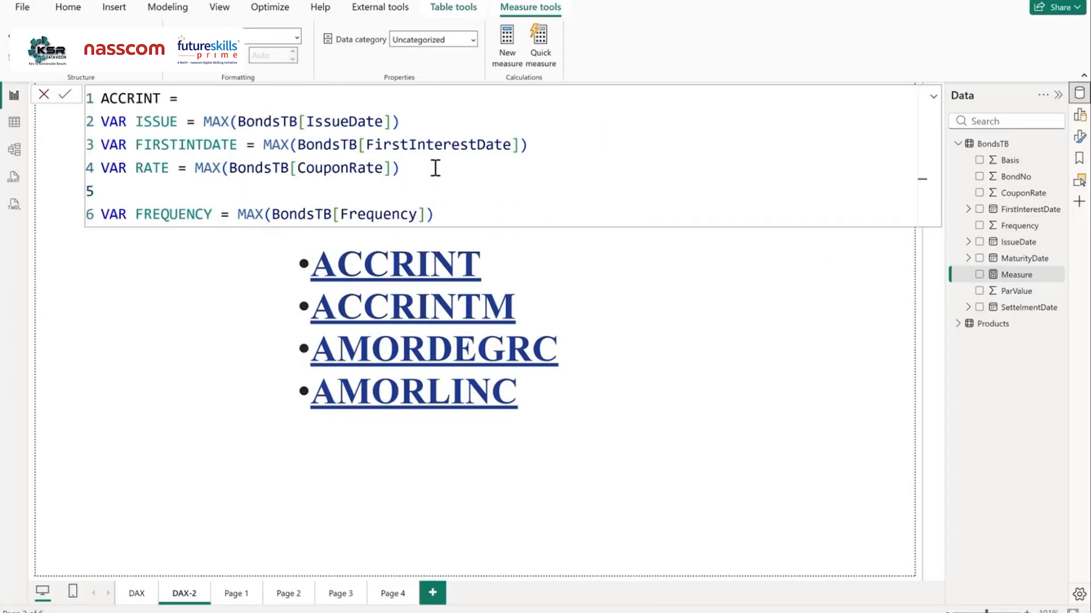
pyautogui.write('VAR PARVA')
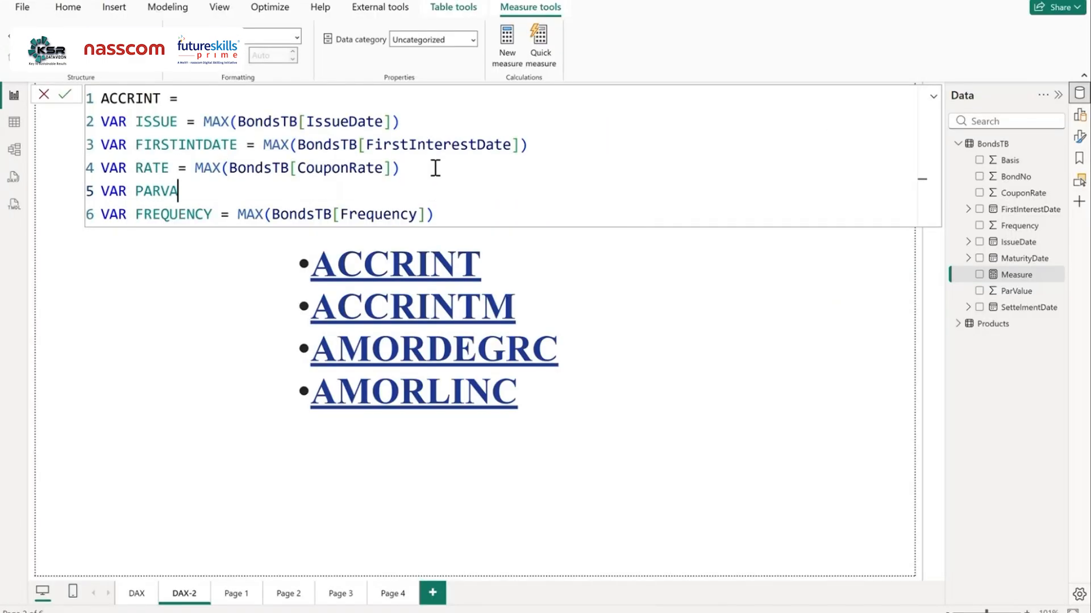
pyautogui.write('LUE = MAX(PAR')
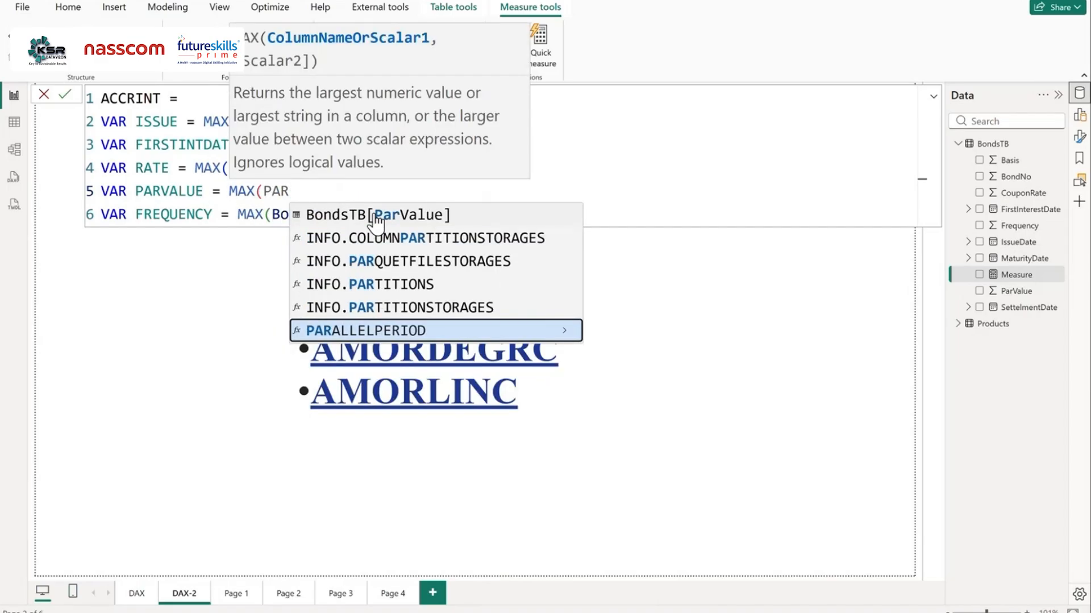
pyautogui.click(376, 218)
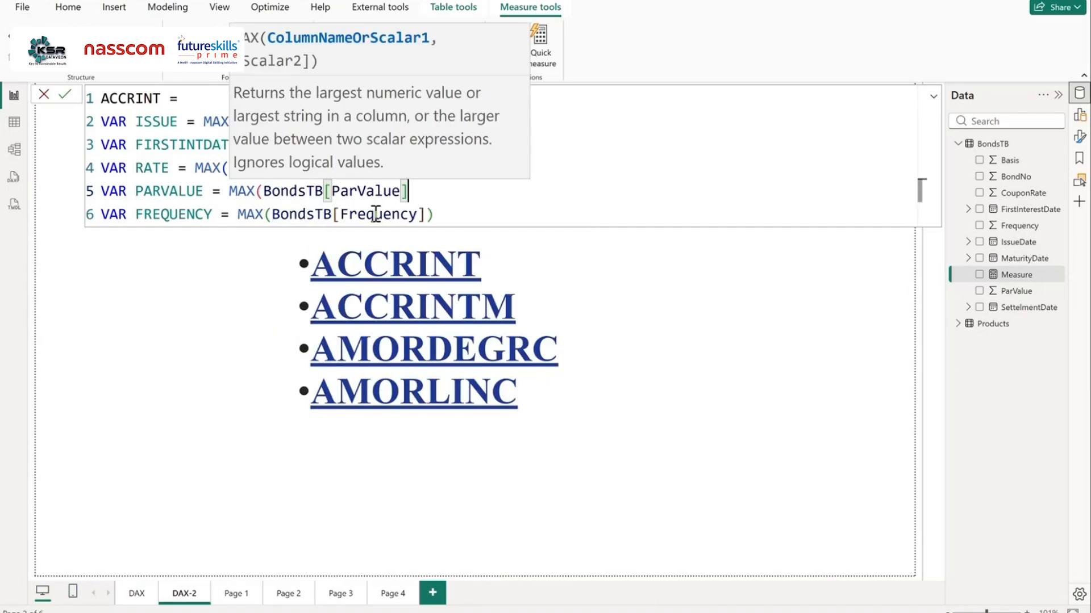
pyautogui.write(')')
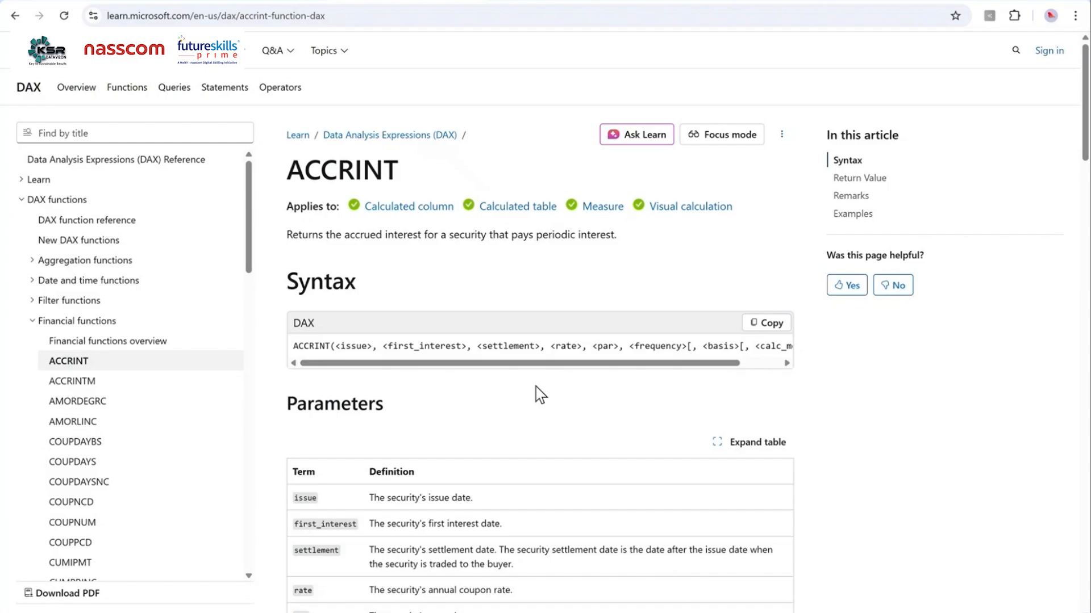
# Step: Review the full ACCRINT syntax and the parameter definitions through calc_method in the Microsoft Learn DAX reference
pyautogui.scroll(-2, 540, 394)
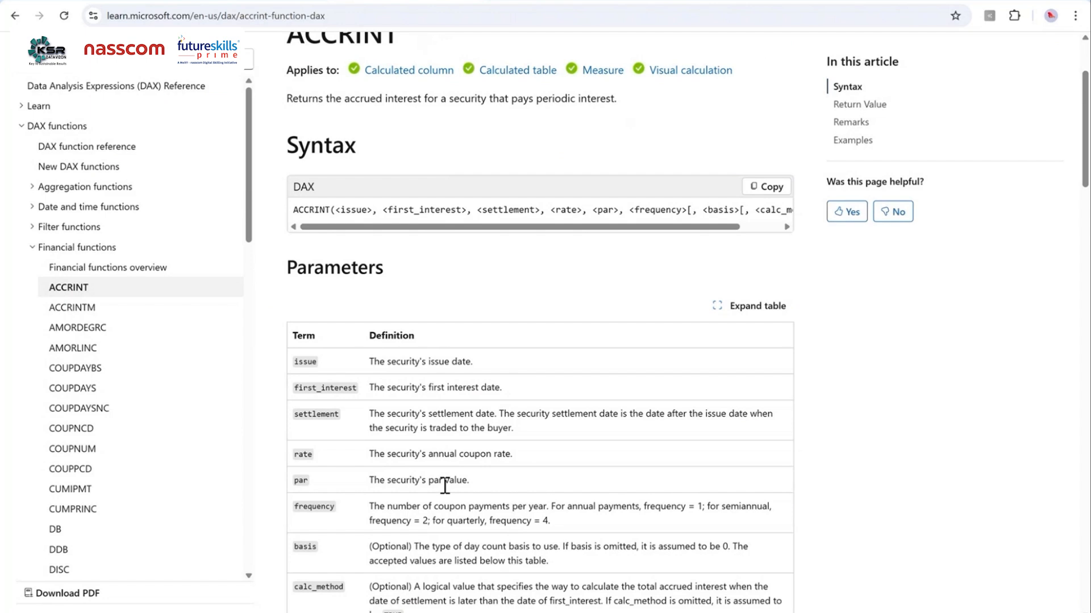
pyautogui.scroll(1, 540, 420)
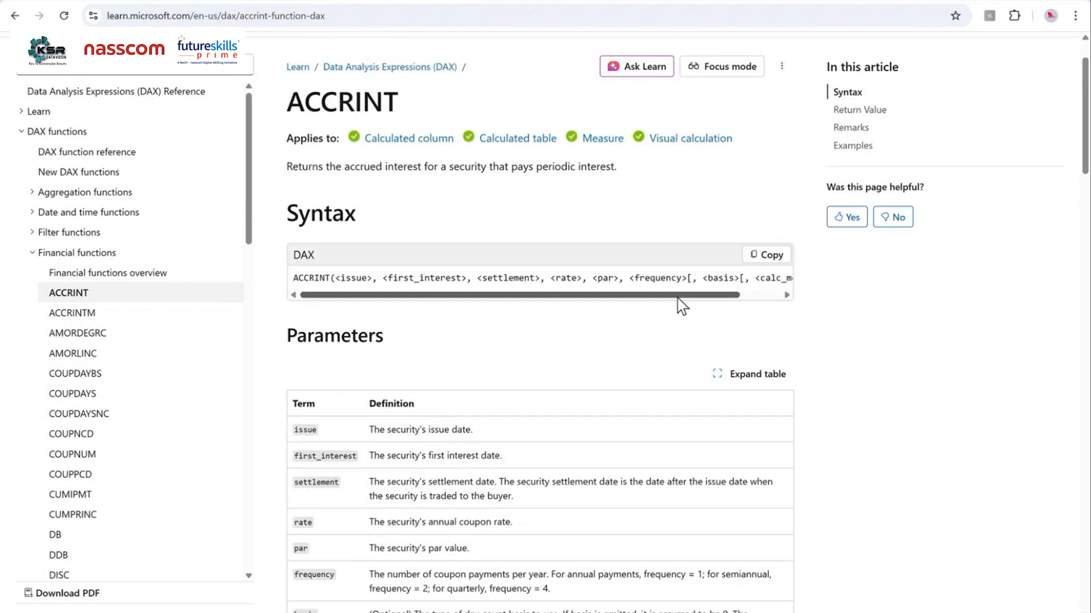
pyautogui.moveTo(682, 295); pyautogui.dragTo(732, 297)
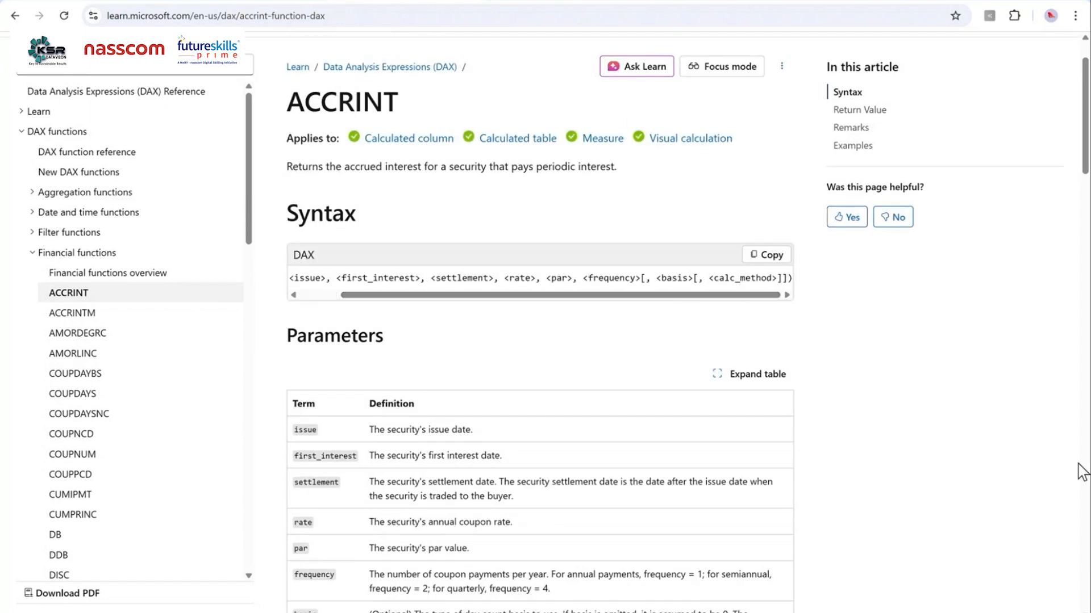
pyautogui.scroll(-5, 847, 507)
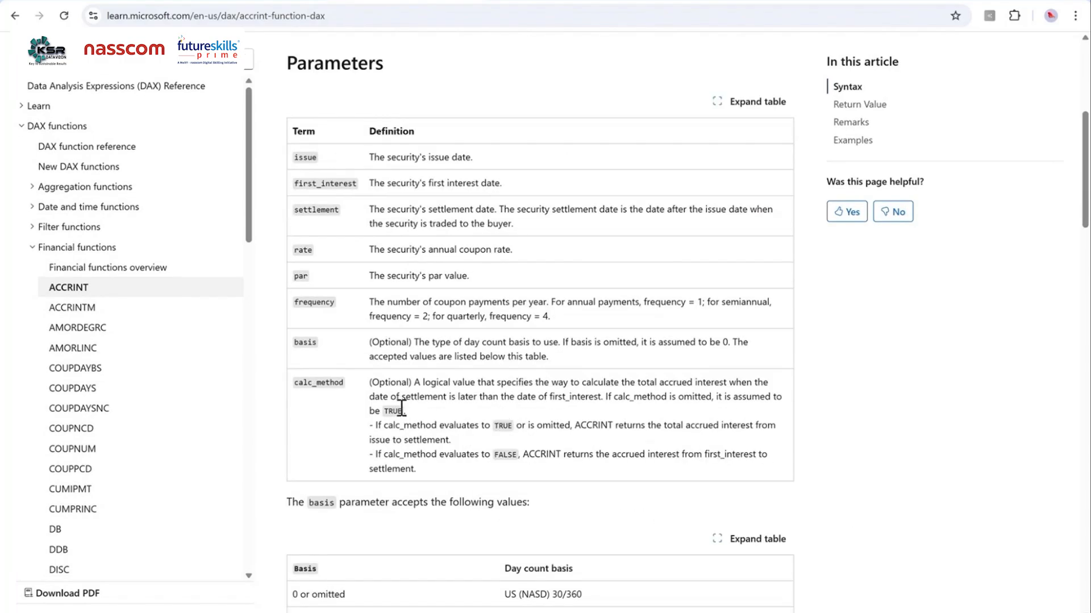
pyautogui.scroll(4, 593, 348)
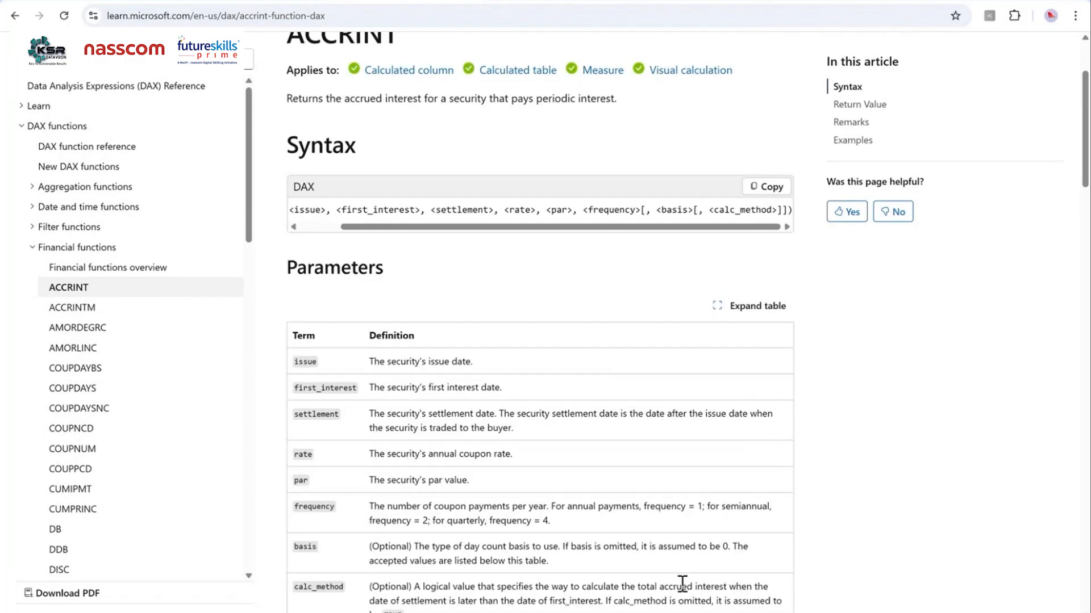
# Step: Switch to Power BI Desktop and add the variable BASIS below FREQUENCY, defined as MAX(BondsTB[Basis])
pyautogui.hotkey('alt', 'Tab')
pyautogui.click(482, 219)
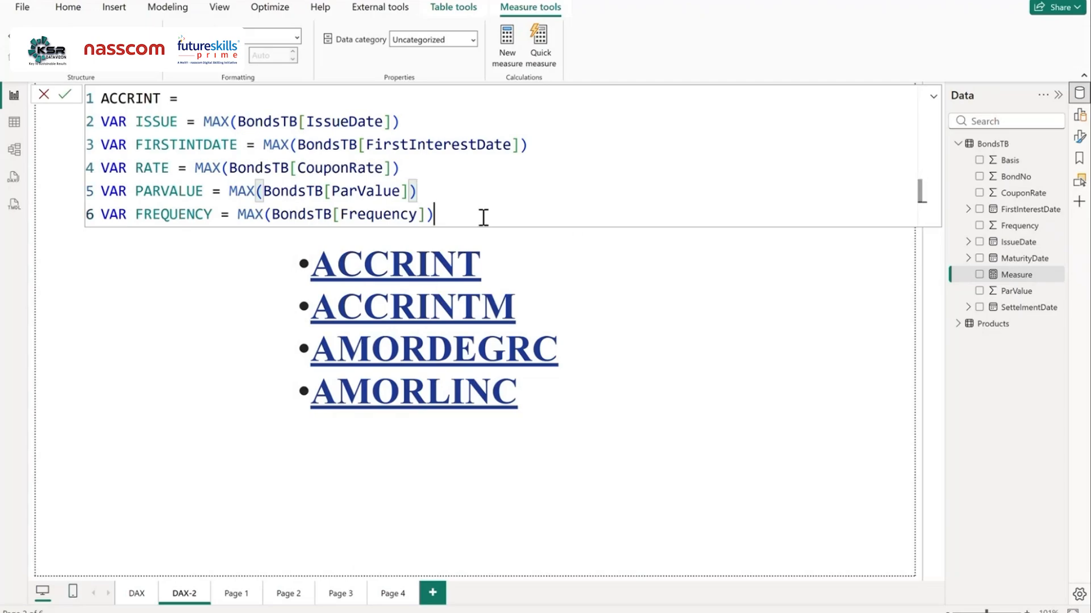
pyautogui.press('Return')
pyautogui.write('VAR BASIS = ')
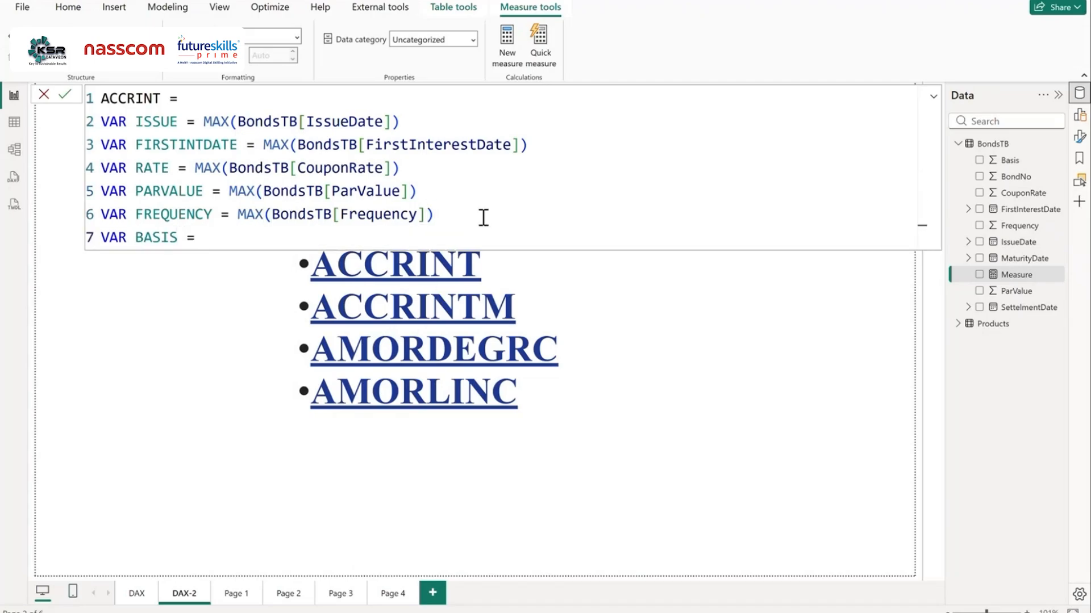
pyautogui.write('MAX')
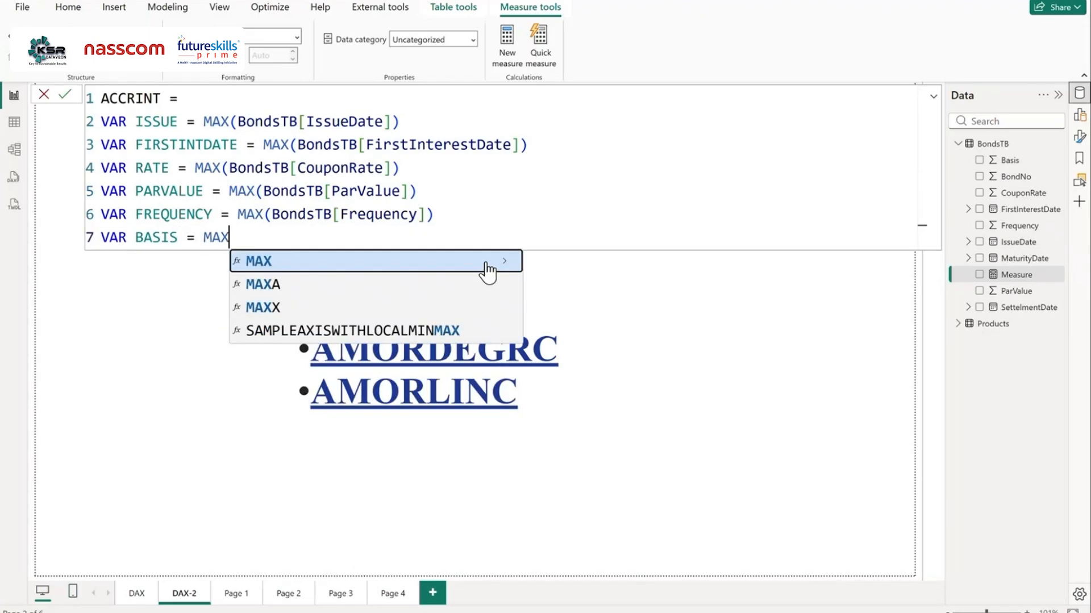
pyautogui.click(487, 262)
pyautogui.write('BAS')
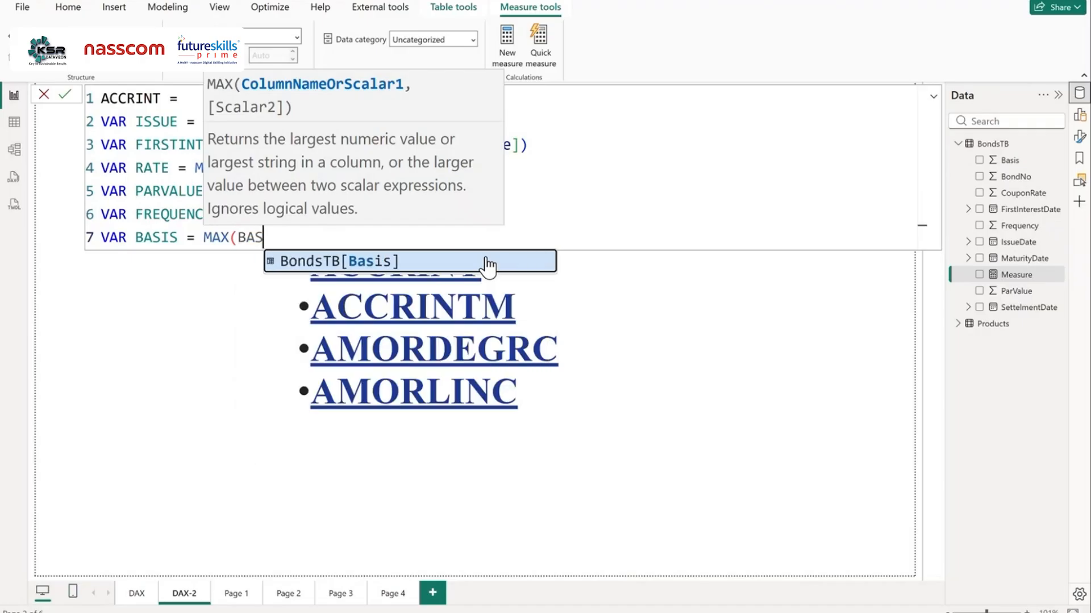
pyautogui.click(488, 262)
pyautogui.write(')')
# Step: Add the variable CLAMETHOD on a new line and set it to TRUE()
pyautogui.press('Return')
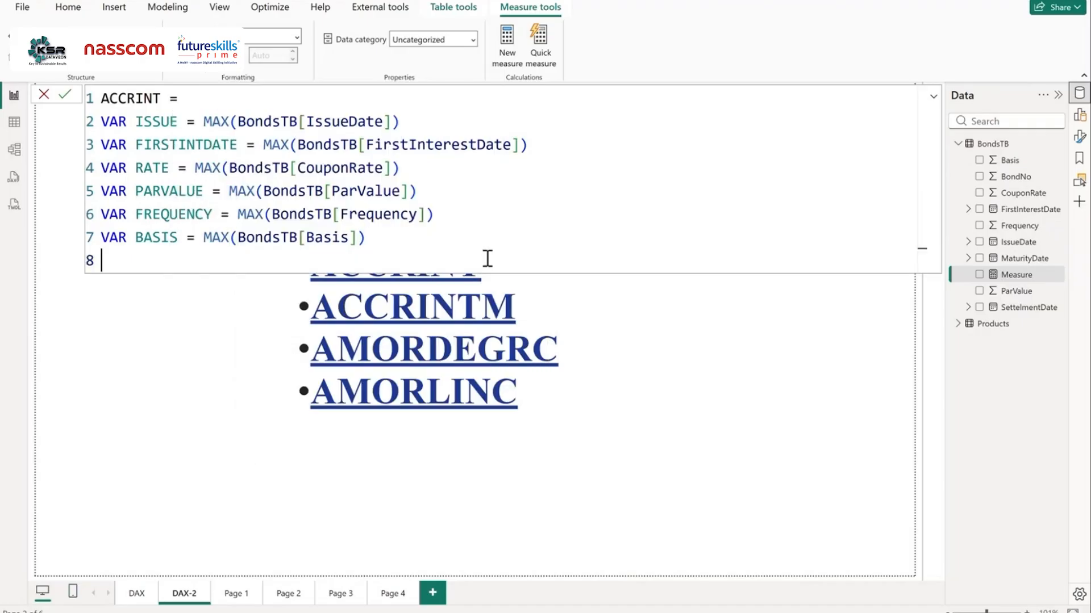
pyautogui.write('VAR CLAMETHOD')
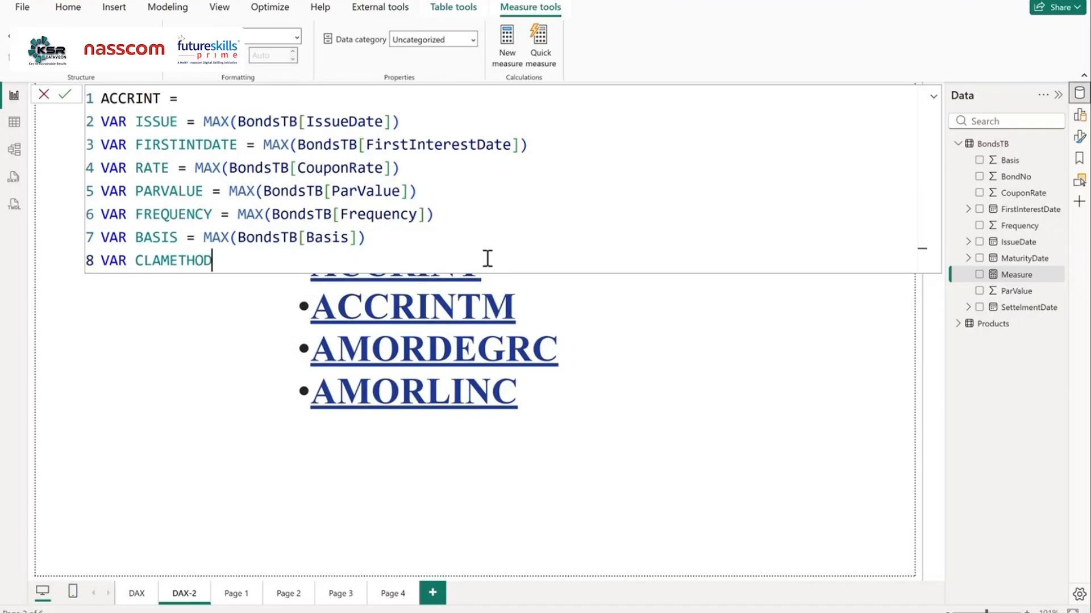
pyautogui.write(' = TRUE')
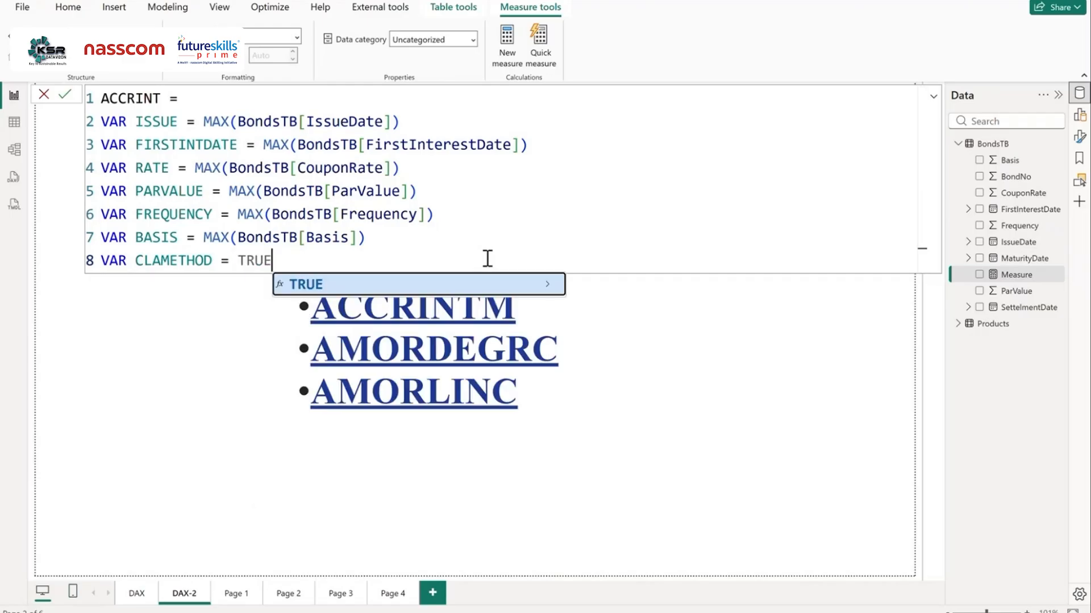
pyautogui.click(498, 282)
pyautogui.write(')')
# Step: Leave a blank line after the variables, add RETURN, and start the ACCRINT function on the line below it
pyautogui.press('Return')
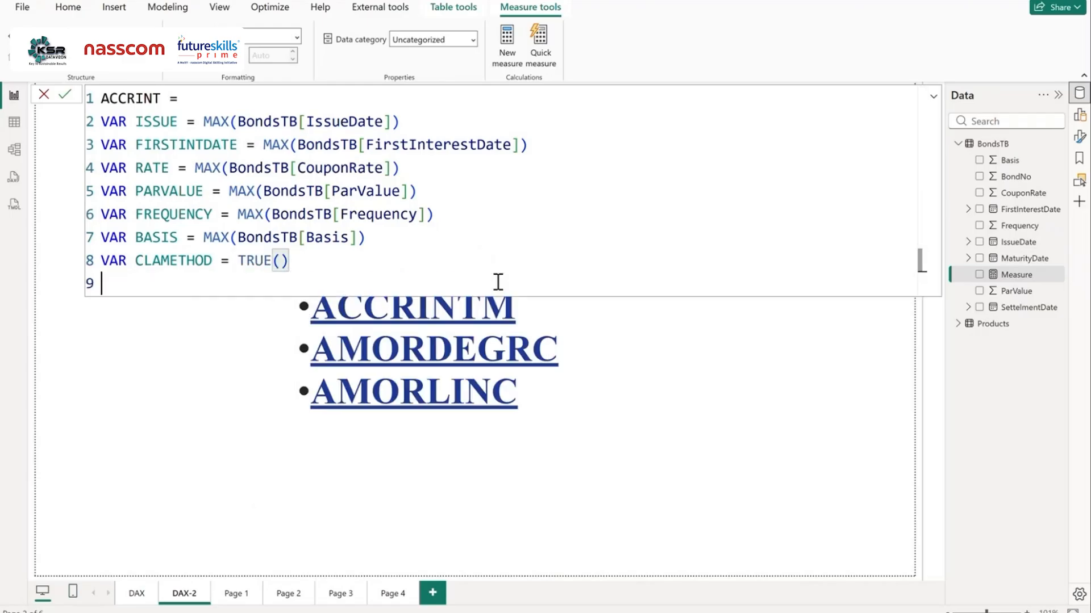
pyautogui.press('Return')
pyautogui.write('RETU')
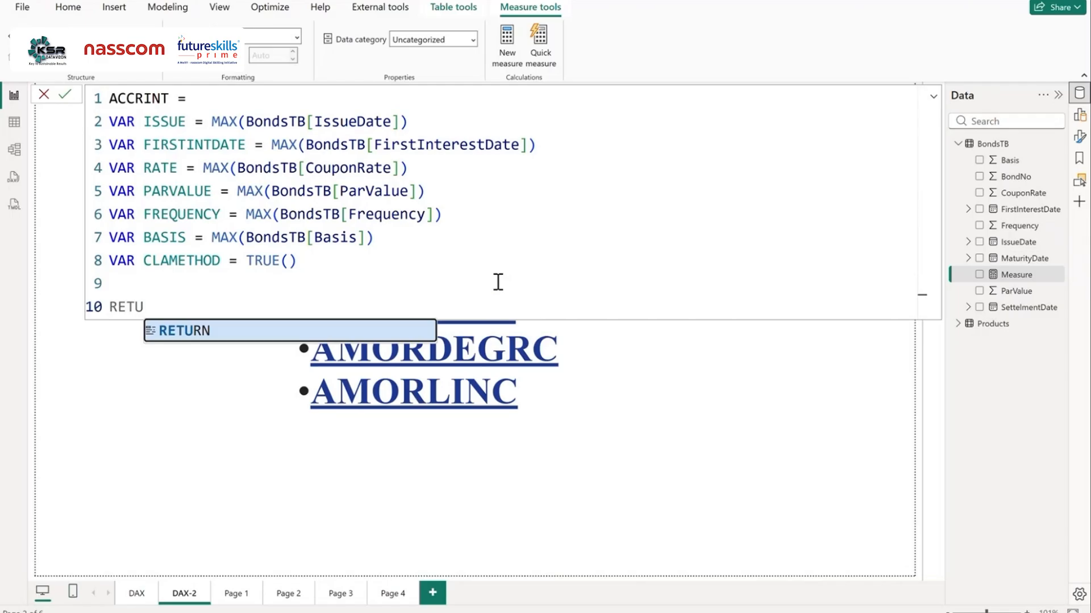
pyautogui.click(312, 332)
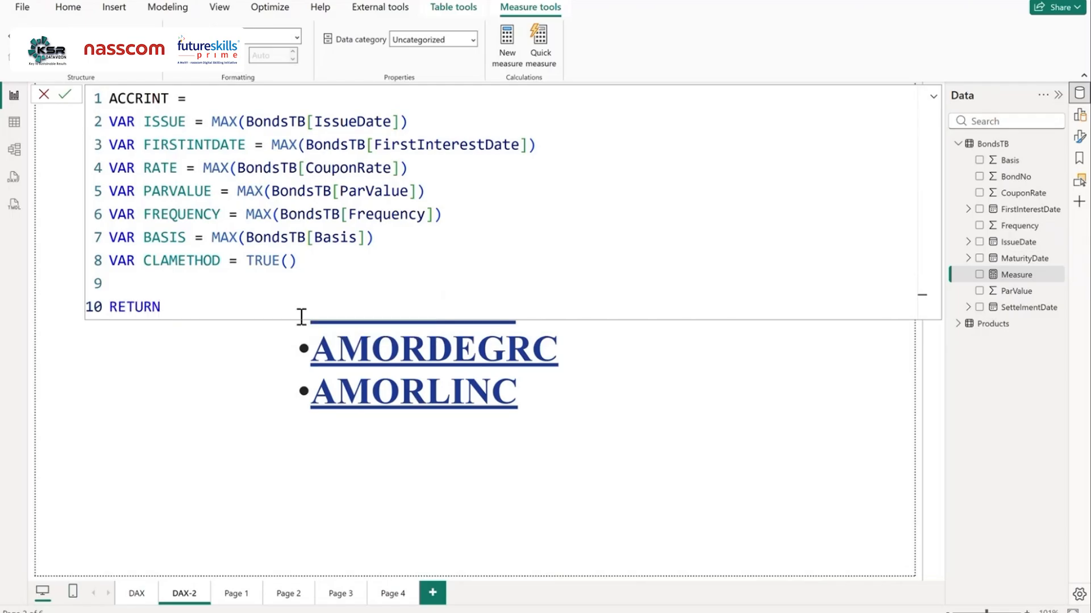
pyautogui.press('Return')
pyautogui.write('ACC')
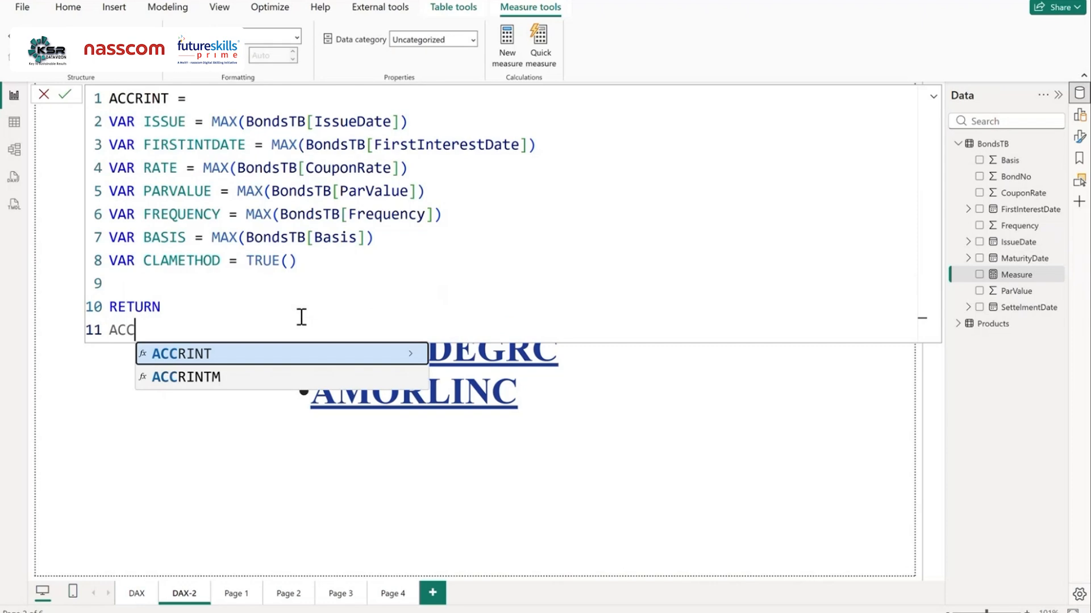
pyautogui.click(305, 353)
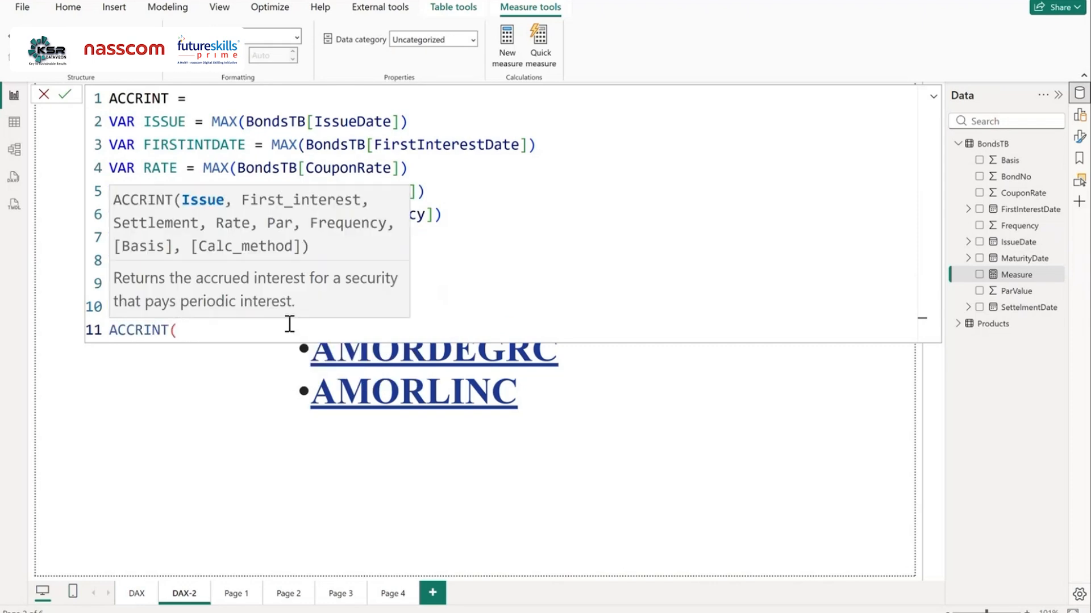
# Step: Enter the variables ISSUE and FIRSTINTDATE as the first two arguments of the ACCRINT function
pyautogui.write('ISS')
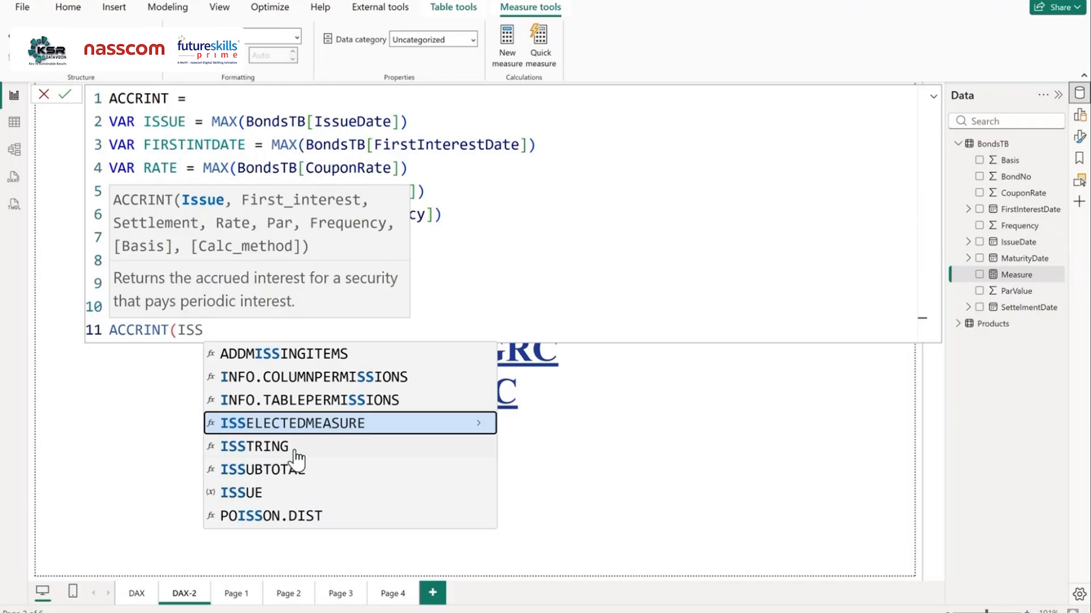
pyautogui.click(280, 493)
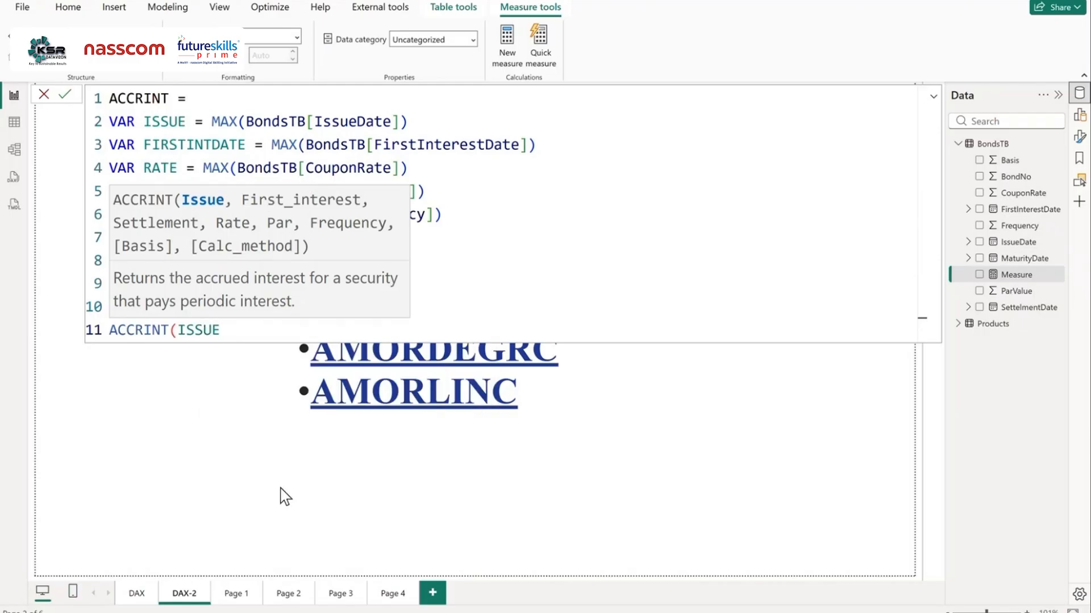
pyautogui.write(',FIR')
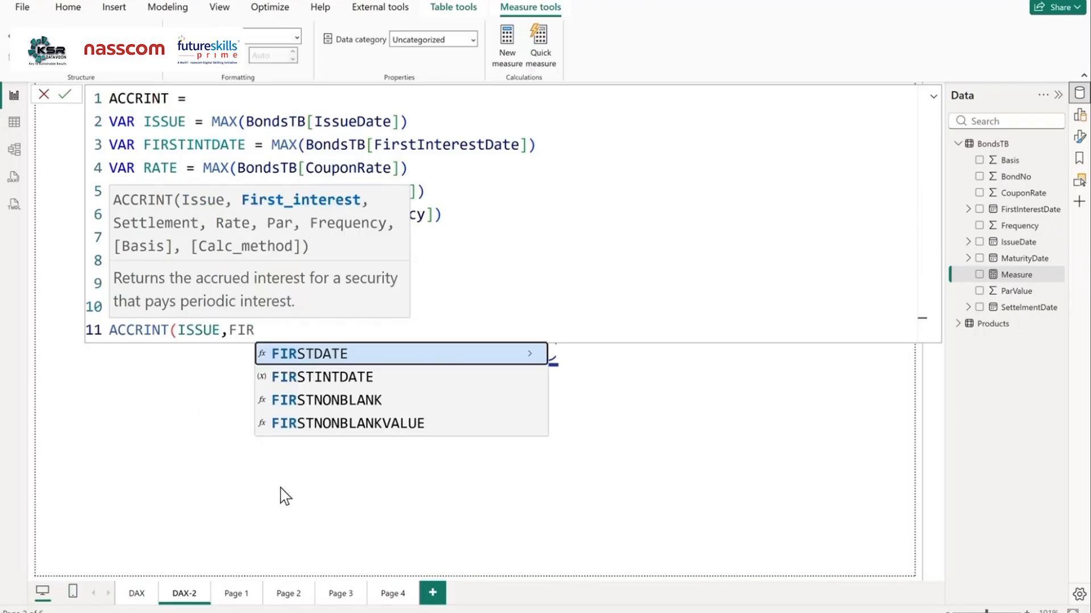
pyautogui.click(369, 378)
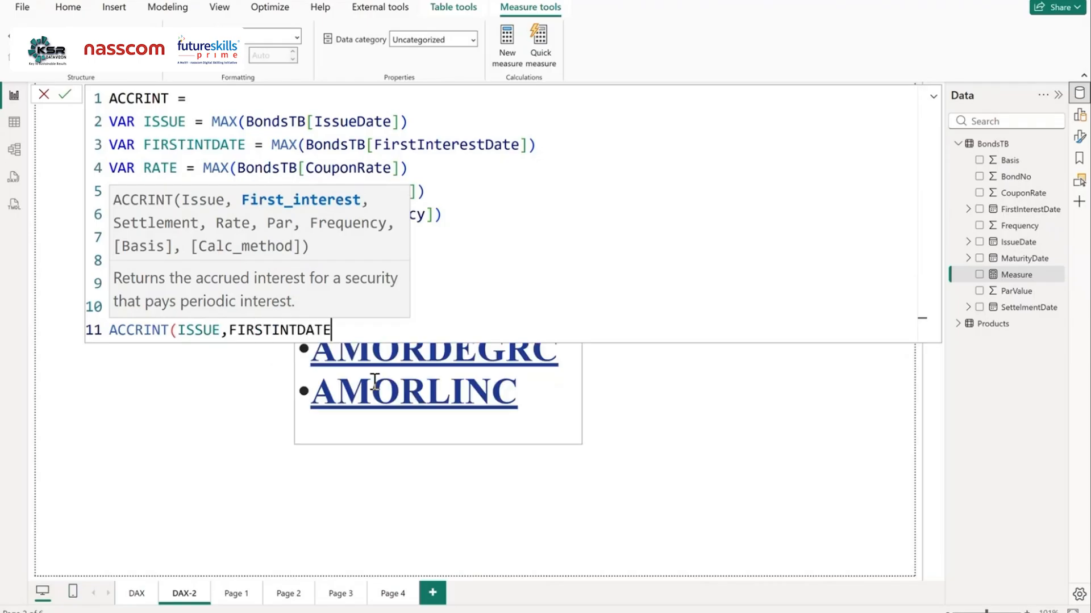
pyautogui.write(',')
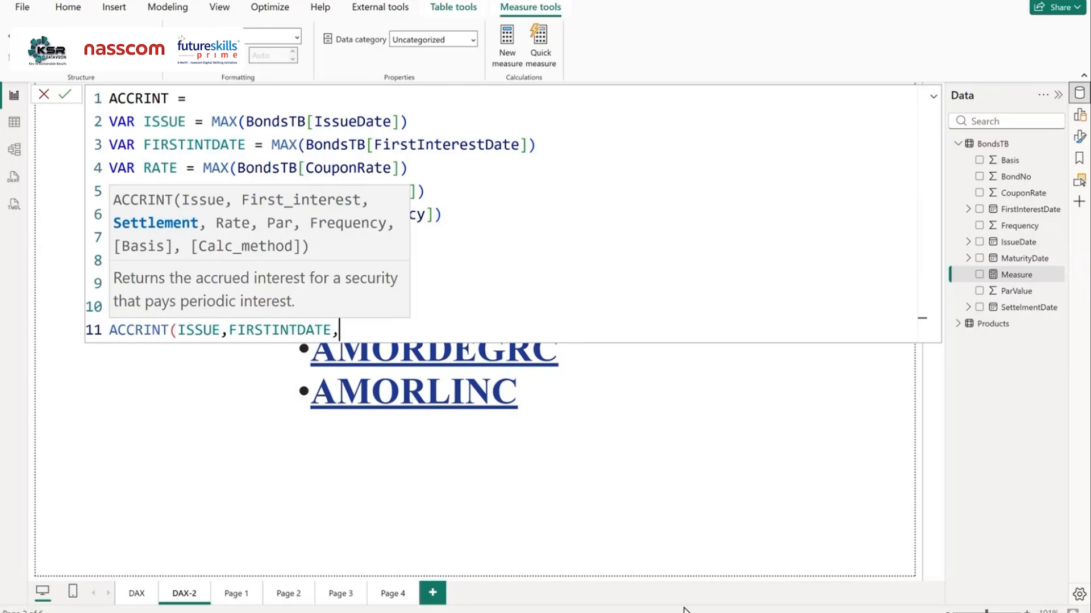
# Step: Check the ACCRINT syntax in the browser, return to Power BI Desktop, and insert variable SETTDATE below FIRSTINTDATE, defined as MAX(BondsTB[SettelmentDate])
pyautogui.hotkey('alt', 'Tab')
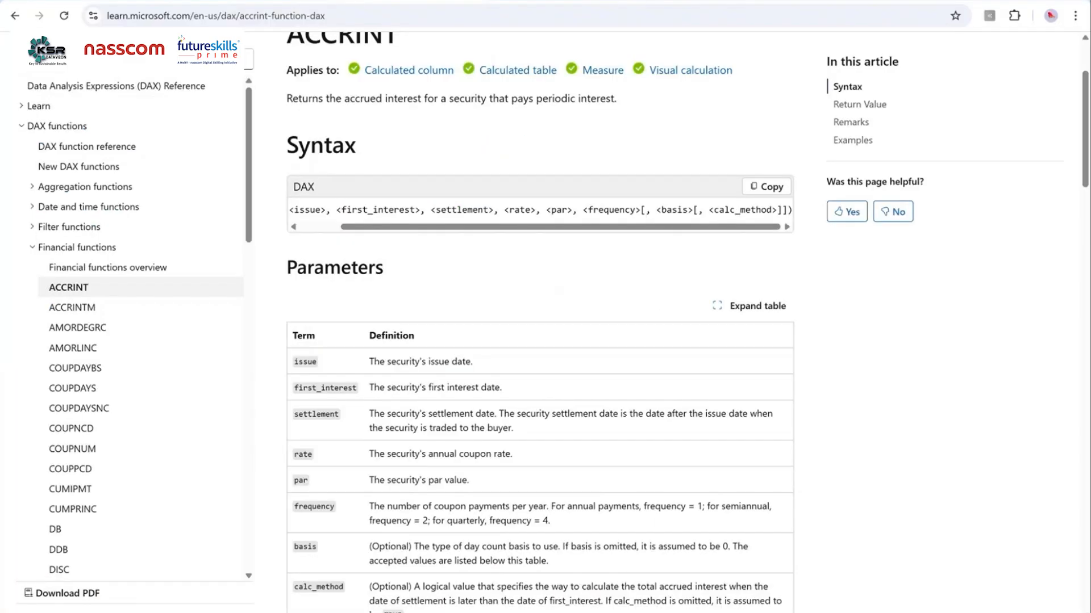
pyautogui.hotkey('alt', 'Tab')
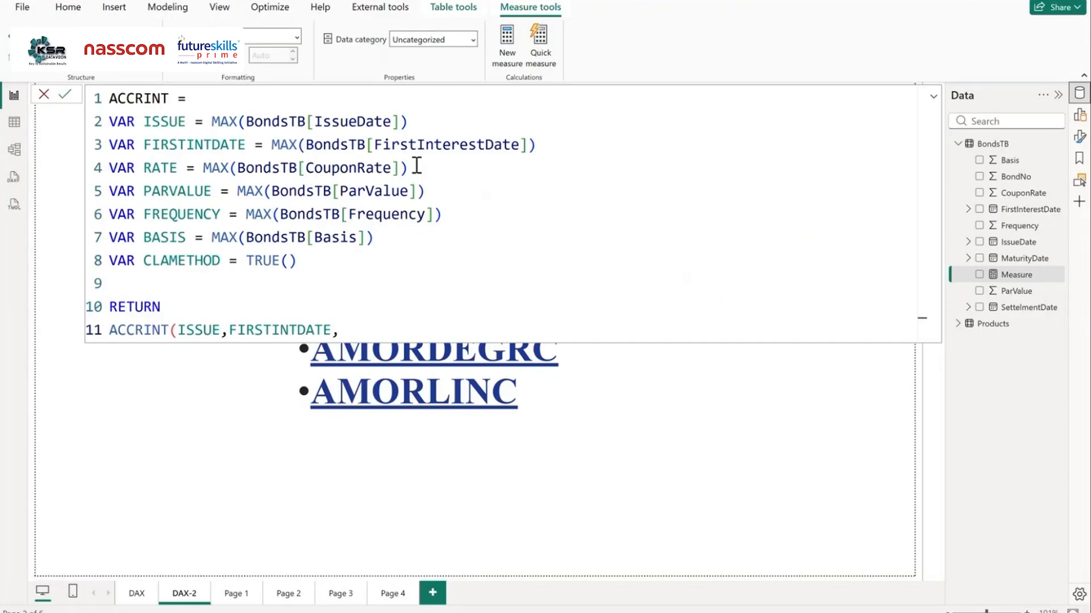
pyautogui.click(551, 148)
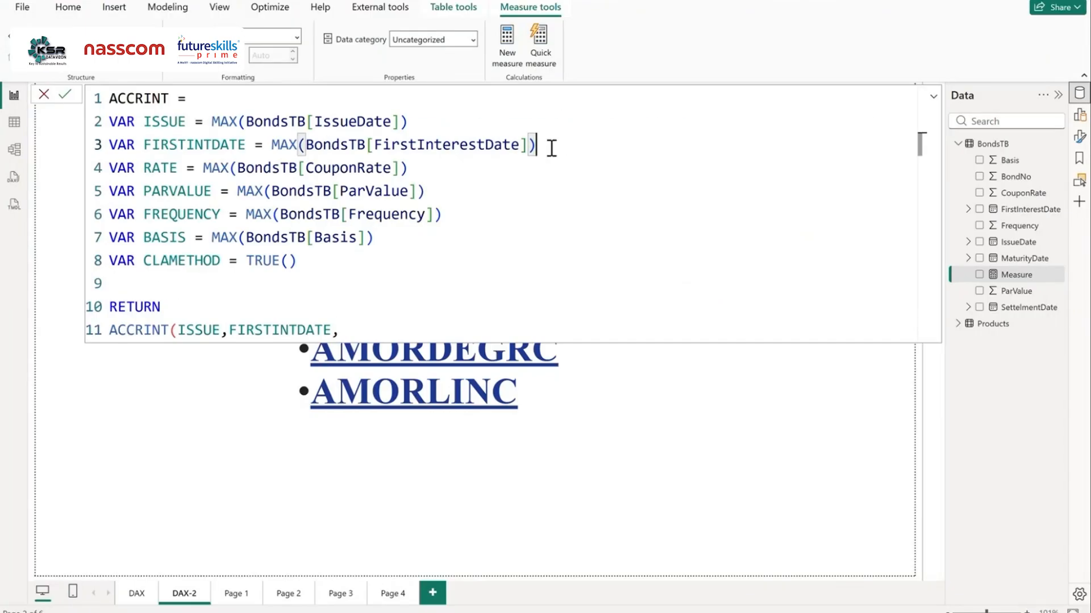
pyautogui.press('Return')
pyautogui.write('VAR S')
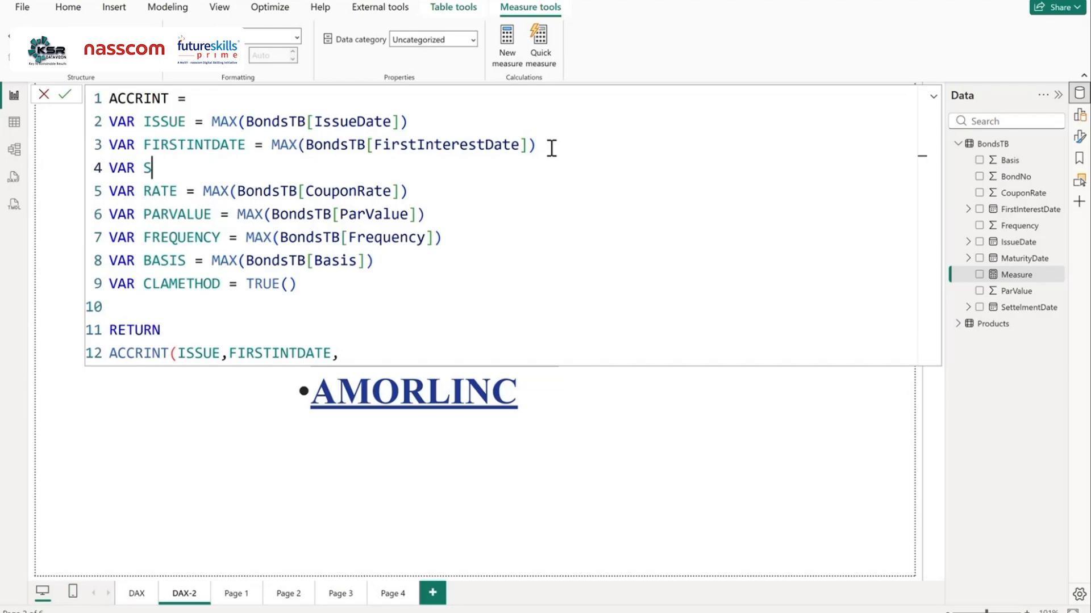
pyautogui.write('ETTDATE ')
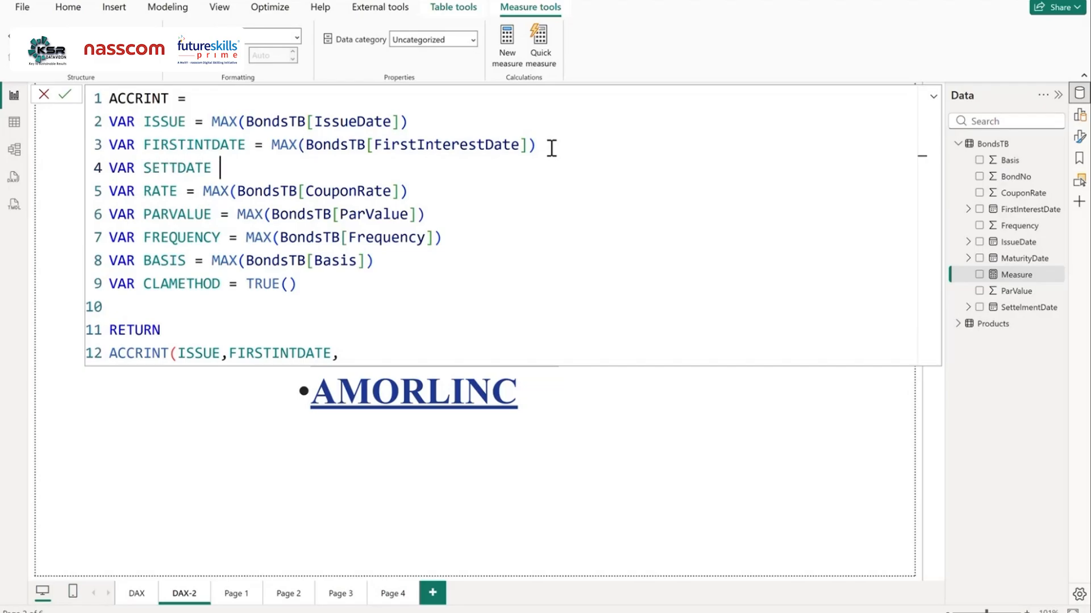
pyautogui.write('= MAX')
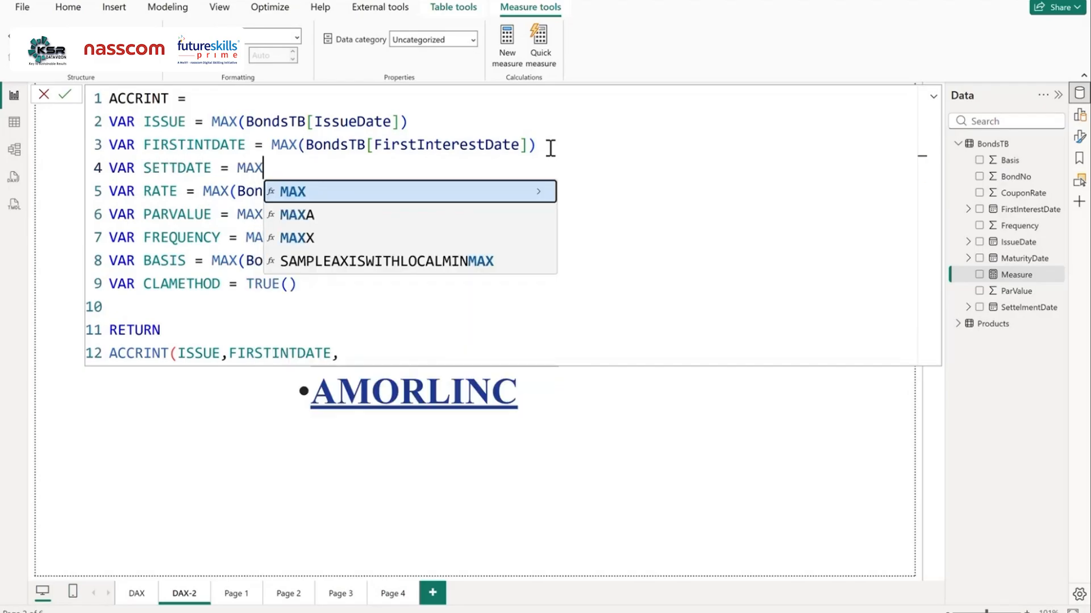
pyautogui.write('(SETT')
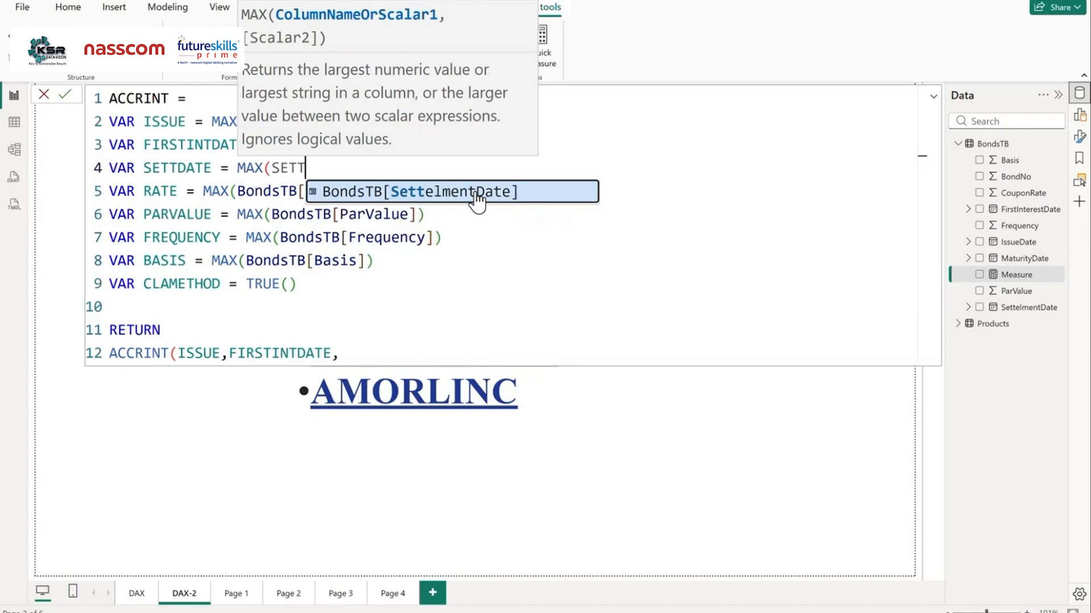
pyautogui.click(477, 192)
pyautogui.write(')')
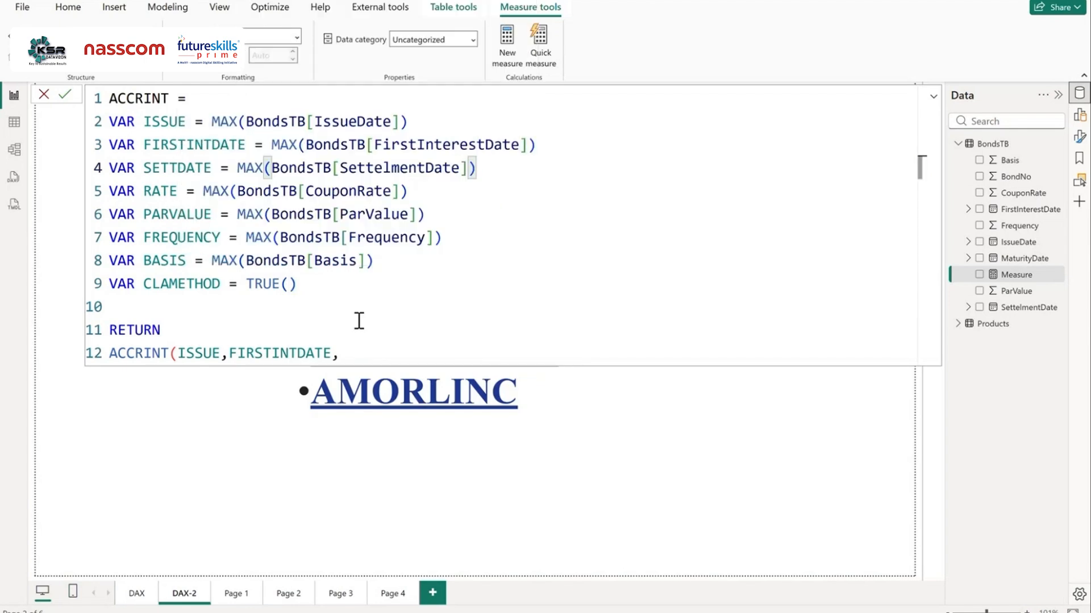
# Step: Add SETTDATE as the settlement argument of the ACCRINT function in the RETURN expression
pyautogui.click(376, 352)
pyautogui.write('SET')
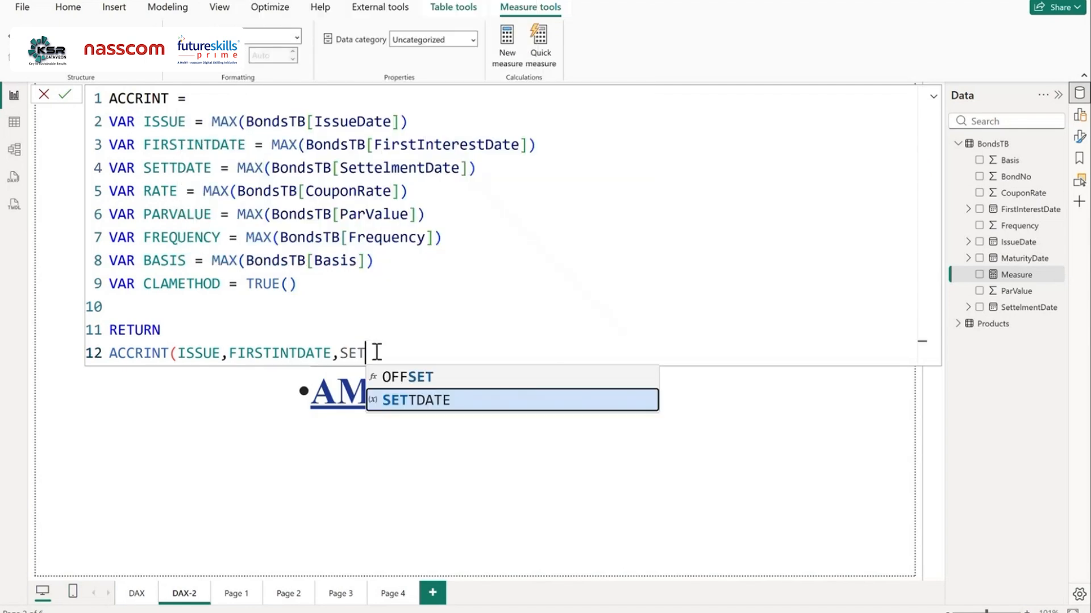
pyautogui.click(422, 400)
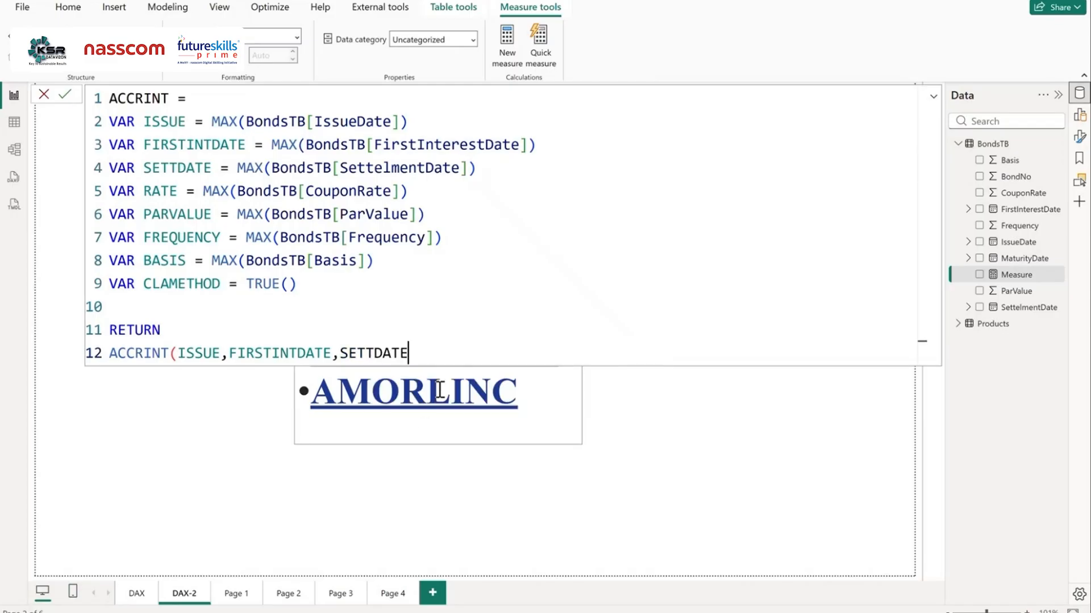
pyautogui.write(',')
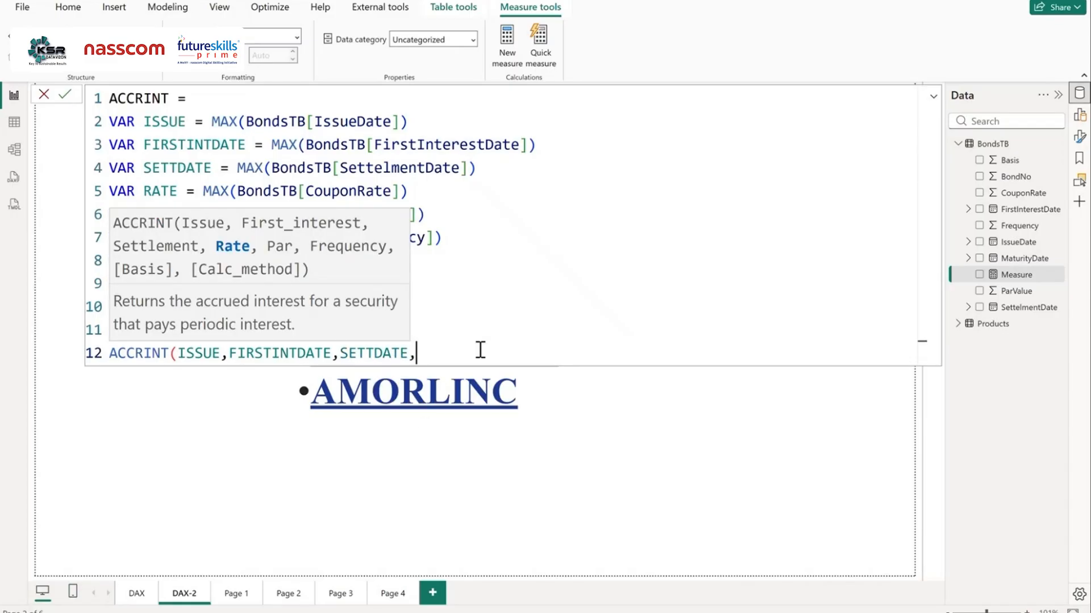
# Step: Rename the RATE variable to RATEE and pass RATEE as the rate argument of the ACCRINT function
pyautogui.write('RATE')
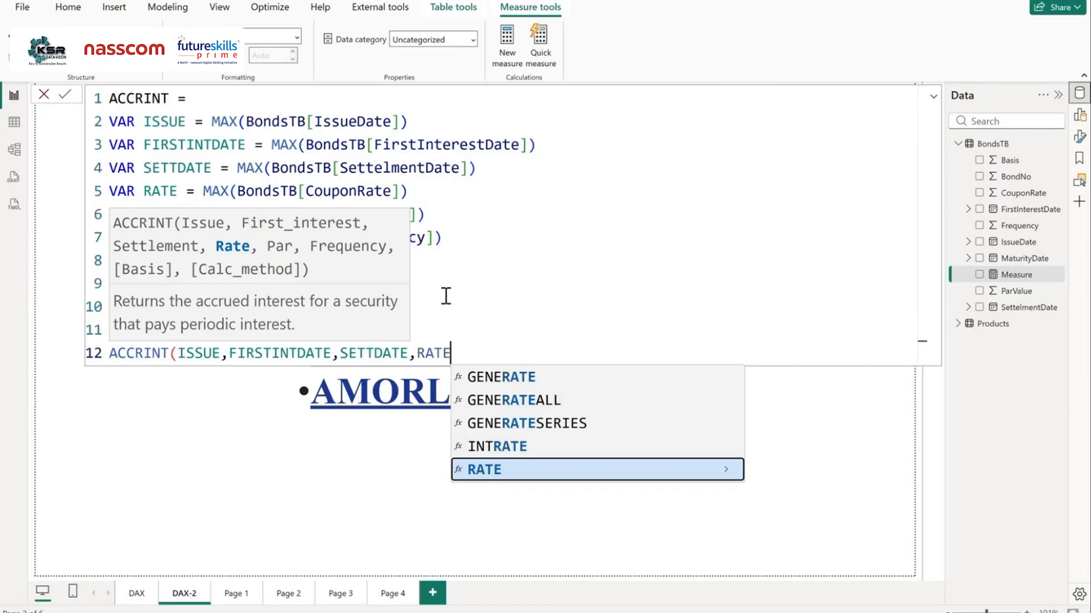
pyautogui.click(173, 189)
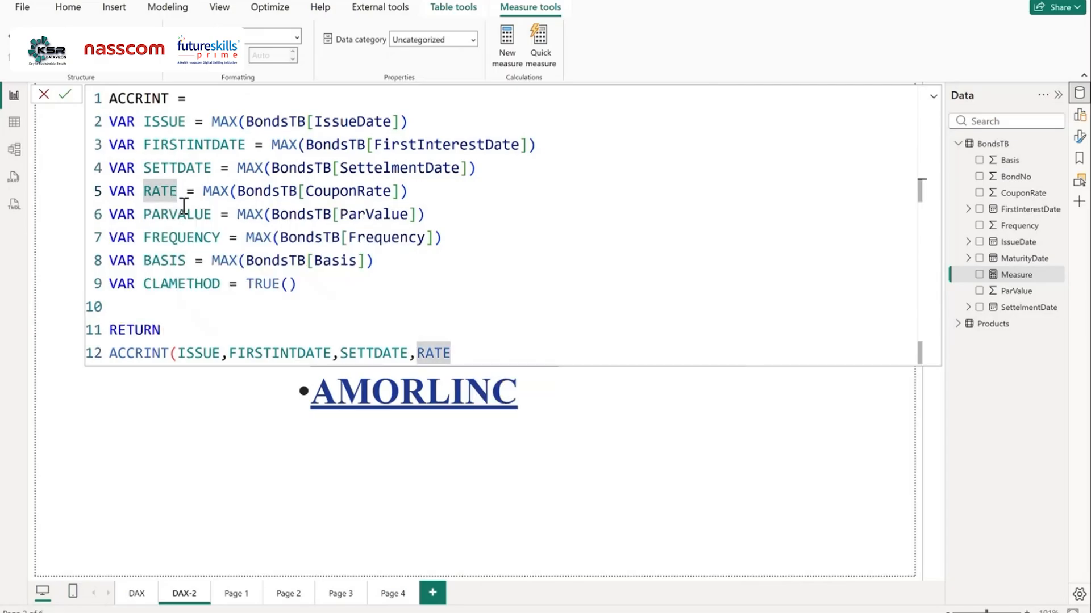
pyautogui.write('E')
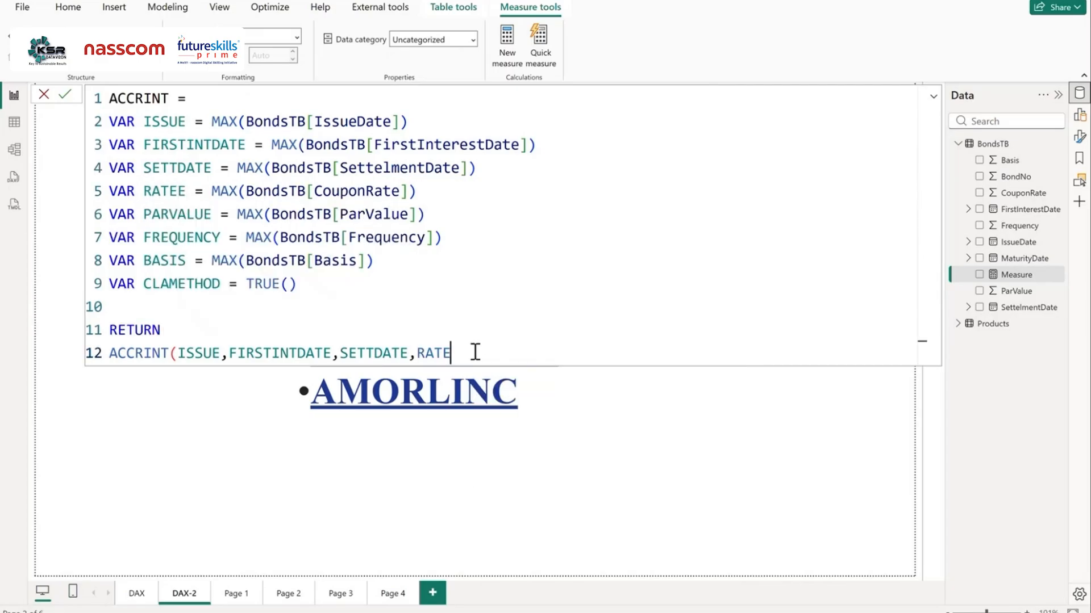
pyautogui.click(476, 351)
pyautogui.write('E,')
pyautogui.click(494, 345)
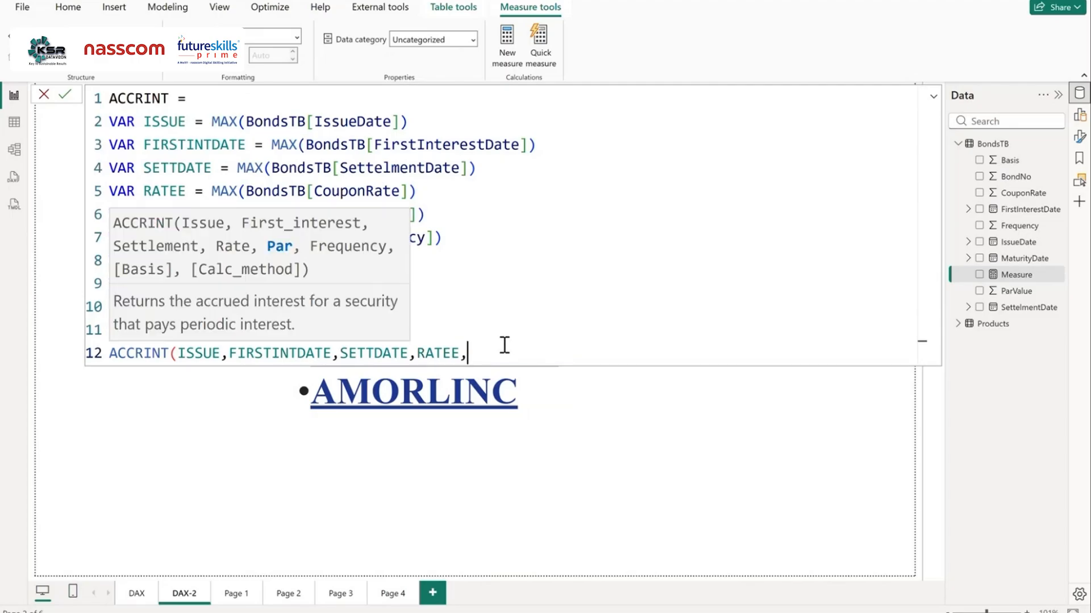
# Step: Append the variables FREQUENCY and BASIS to the ACCRINT arguments after RATEE
pyautogui.write('FRE')
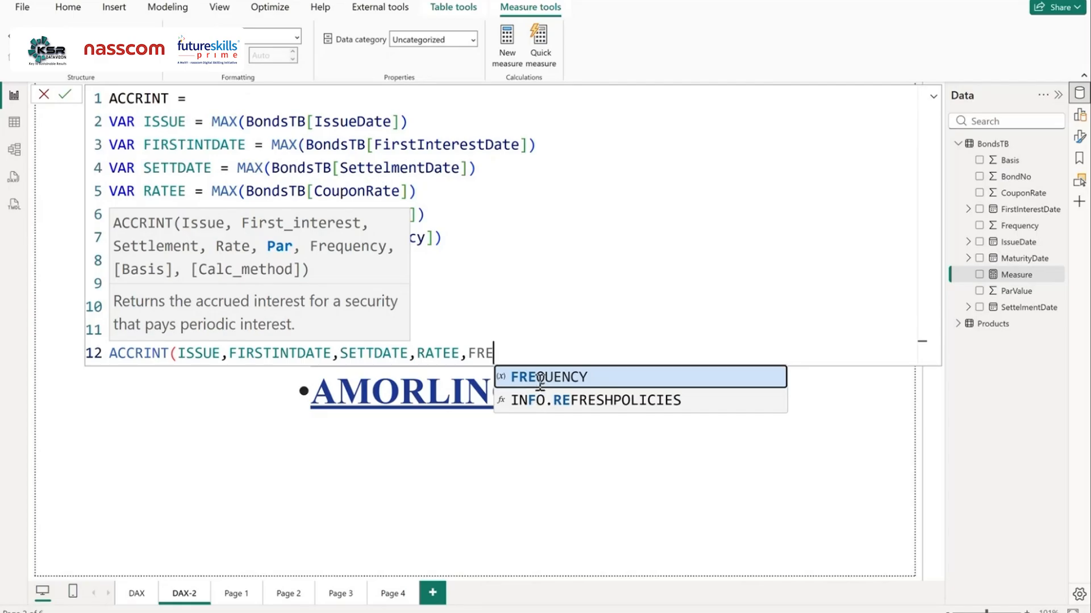
pyautogui.click(539, 382)
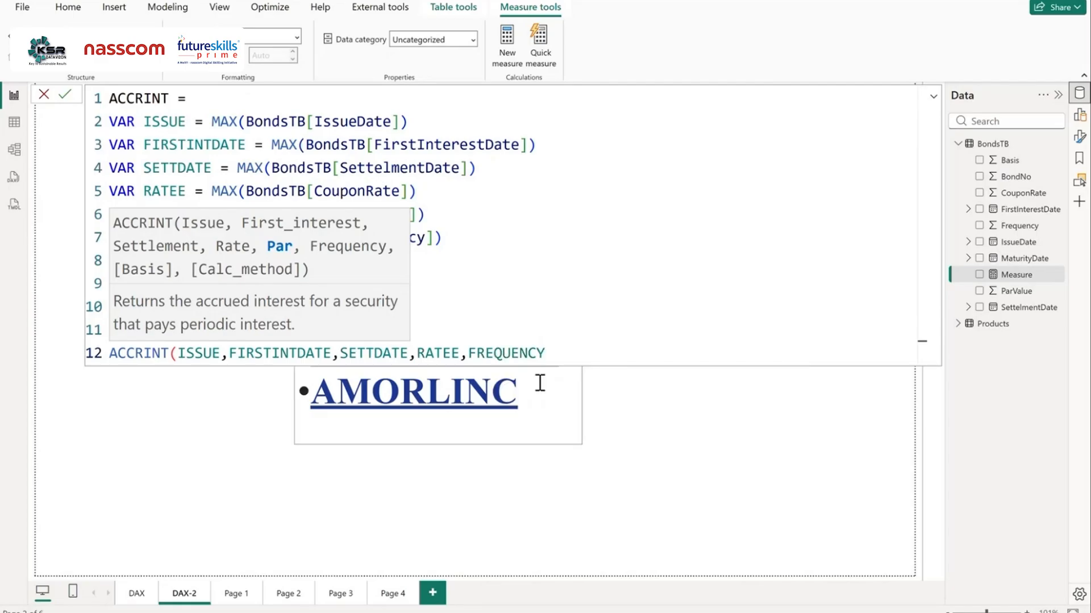
pyautogui.write(',BAS')
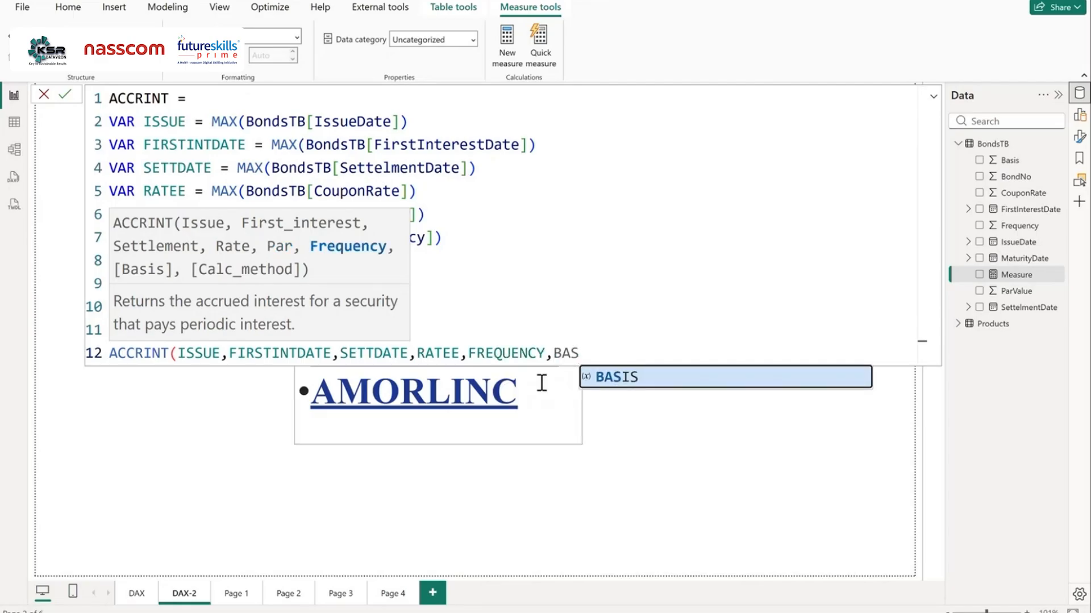
pyautogui.click(624, 382)
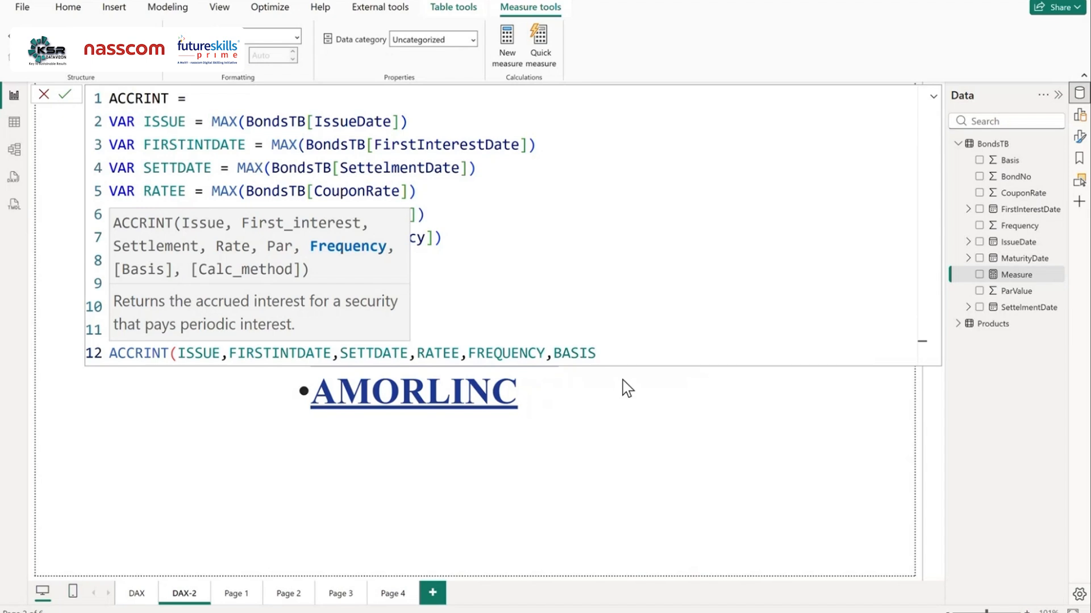
# Step: Append the CLAMETHOD variable as the last argument of the ACCRINT function, after BASIS
pyautogui.write(',CAL')
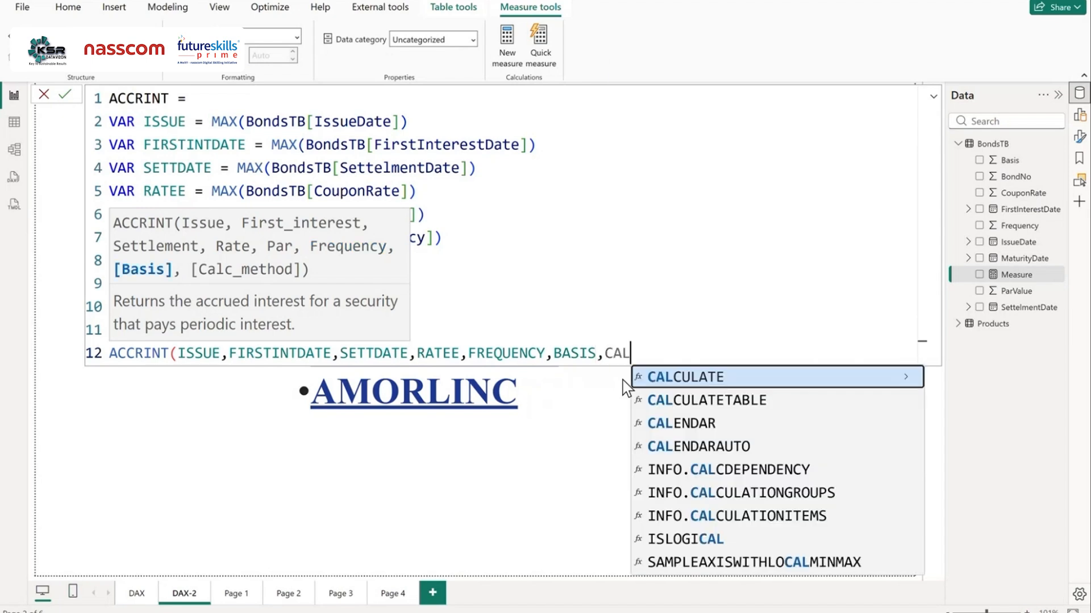
pyautogui.write('C')
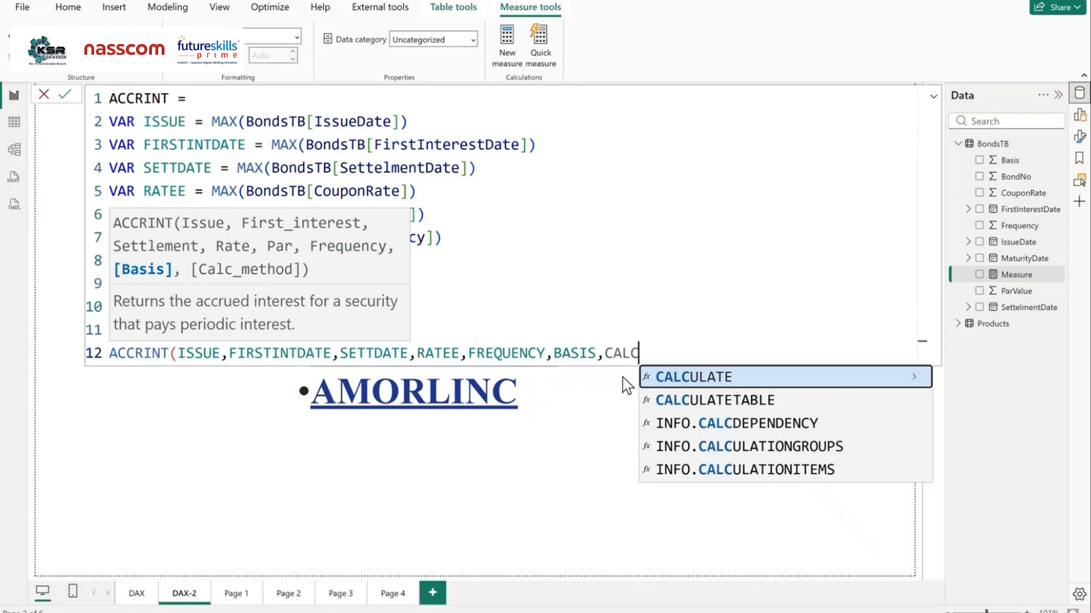
pyautogui.press('BackSpace')
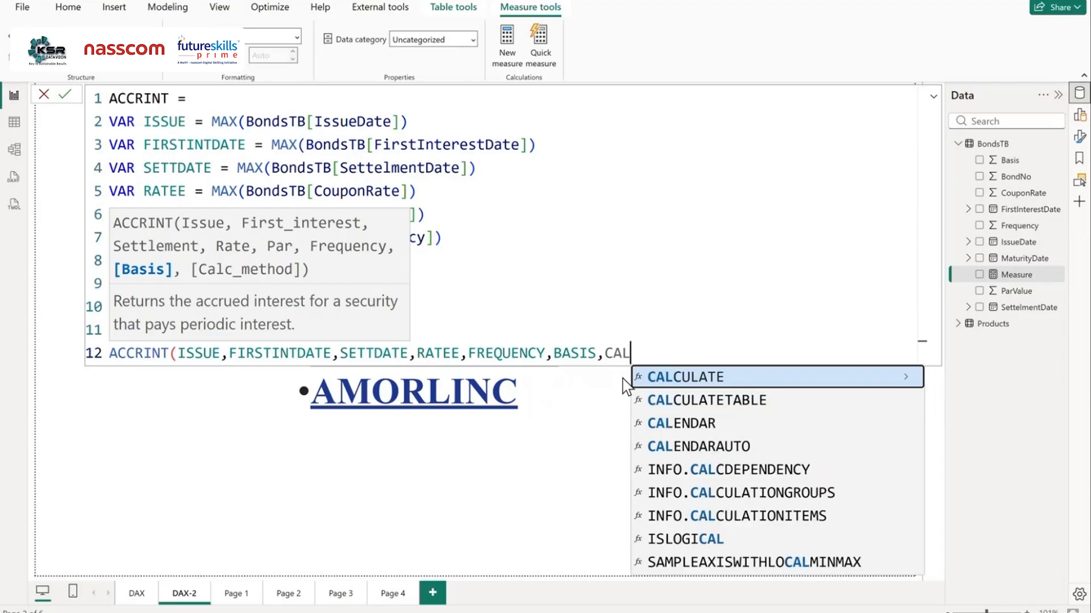
pyautogui.press('Escape')
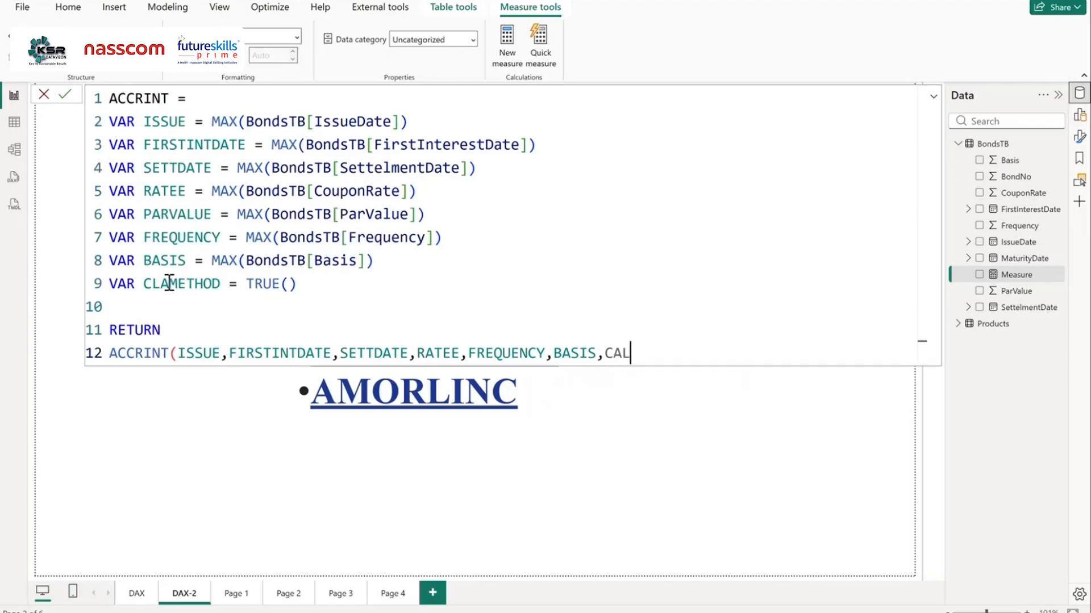
pyautogui.press('BackSpace')
pyautogui.press('BackSpace')
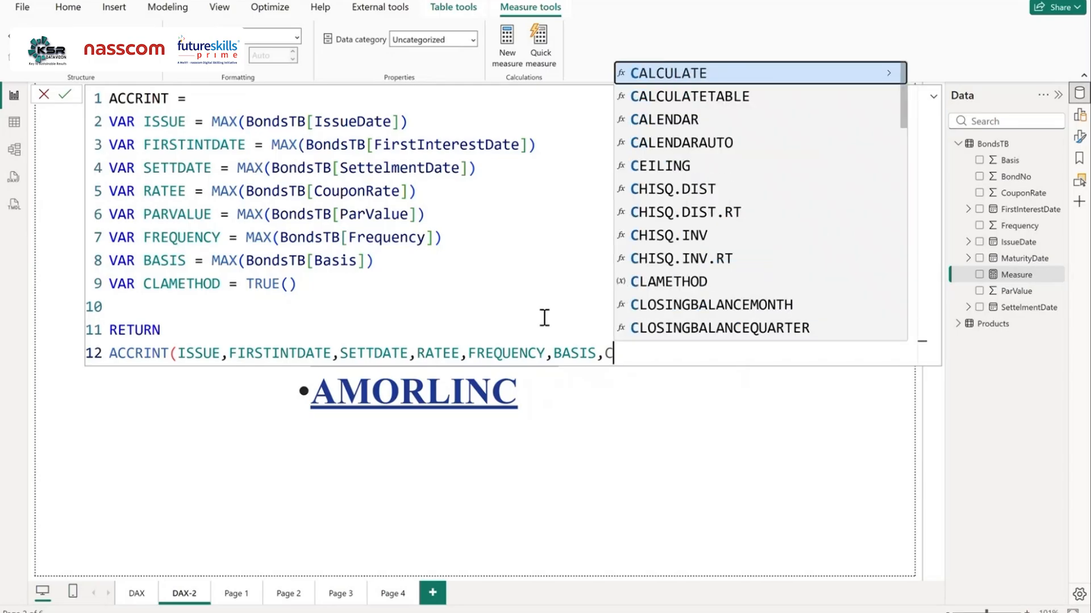
pyautogui.write('LA')
pyautogui.click(668, 384)
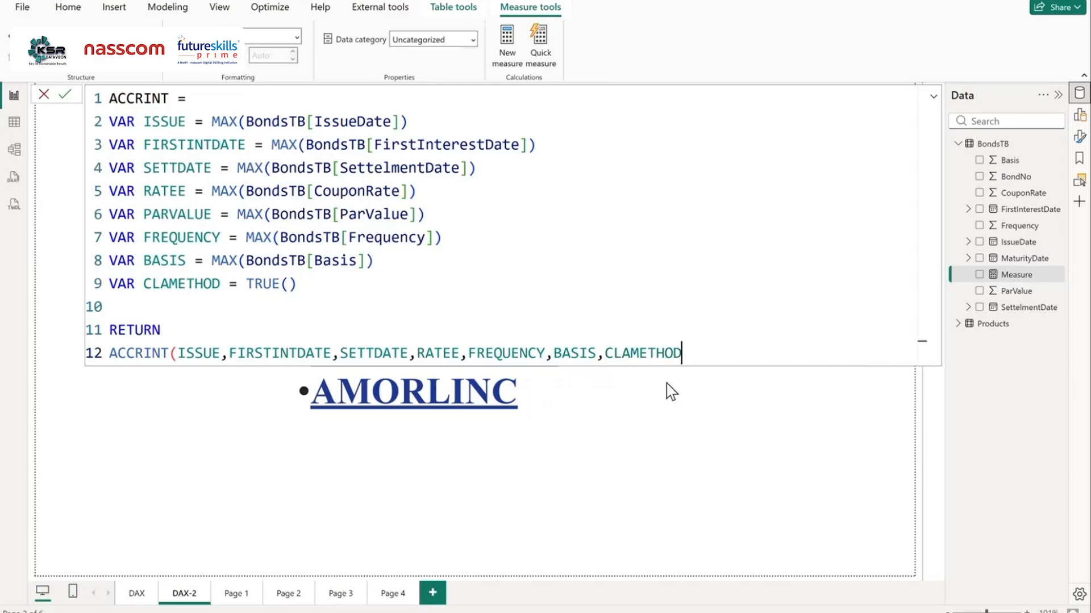
# Step: Close the ACCRINT function's argument list, commit the measure and collapse the formula editor
pyautogui.write(')')
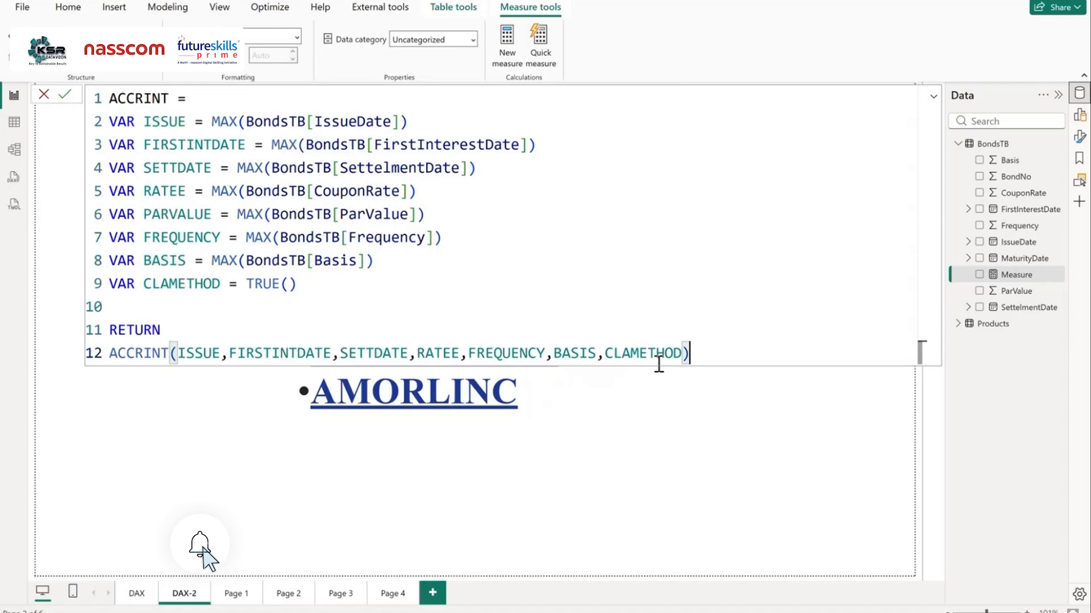
pyautogui.click(71, 100)
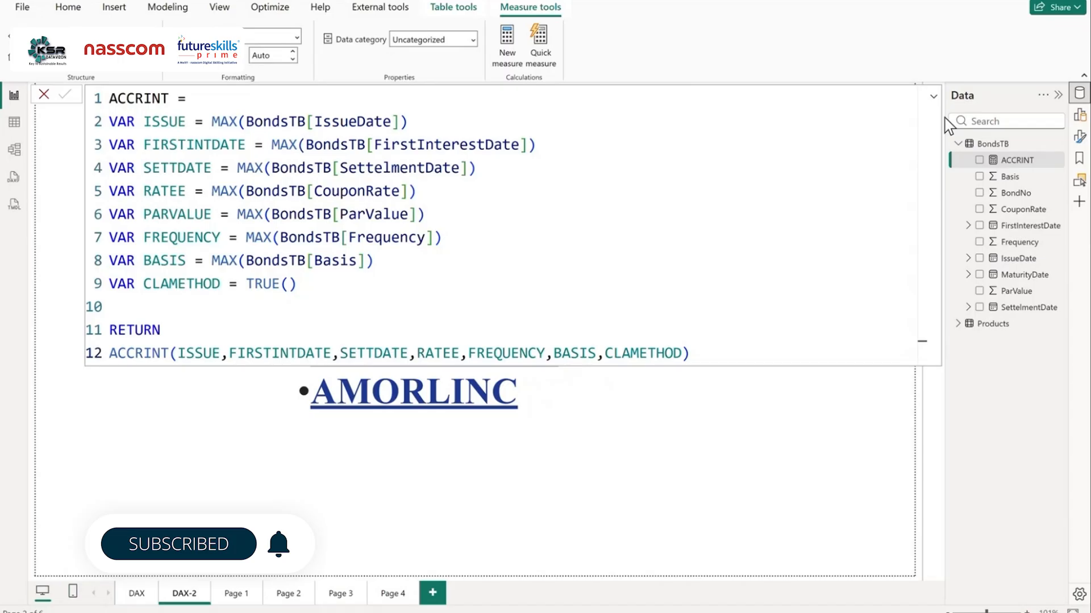
pyautogui.click(934, 98)
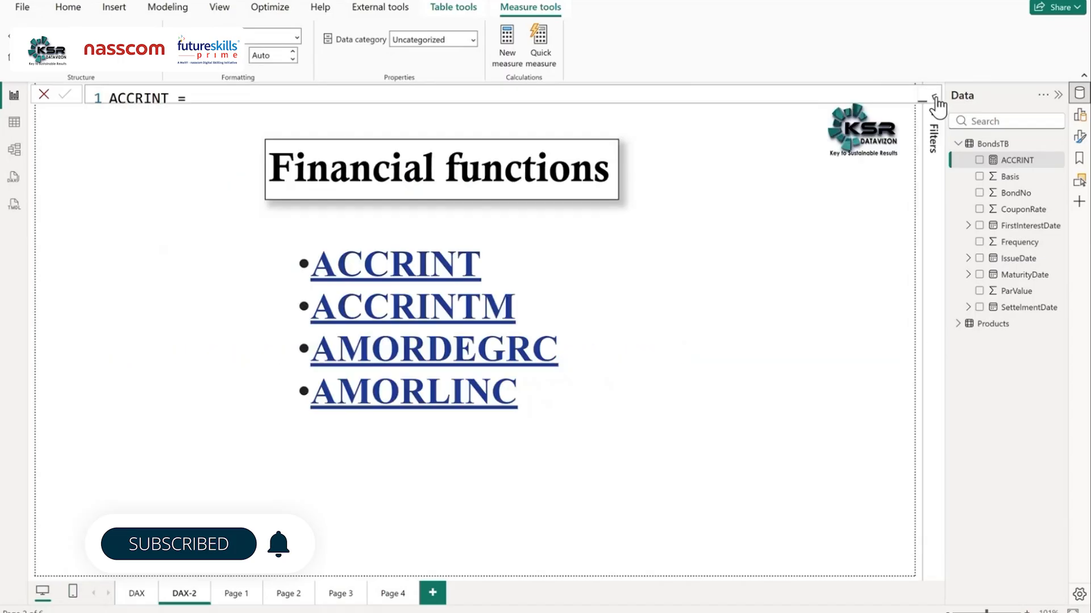
# Step: Add the BondNo field, unsummarized, to the empty table visual on Page 1
pyautogui.click(239, 594)
pyautogui.click(391, 315)
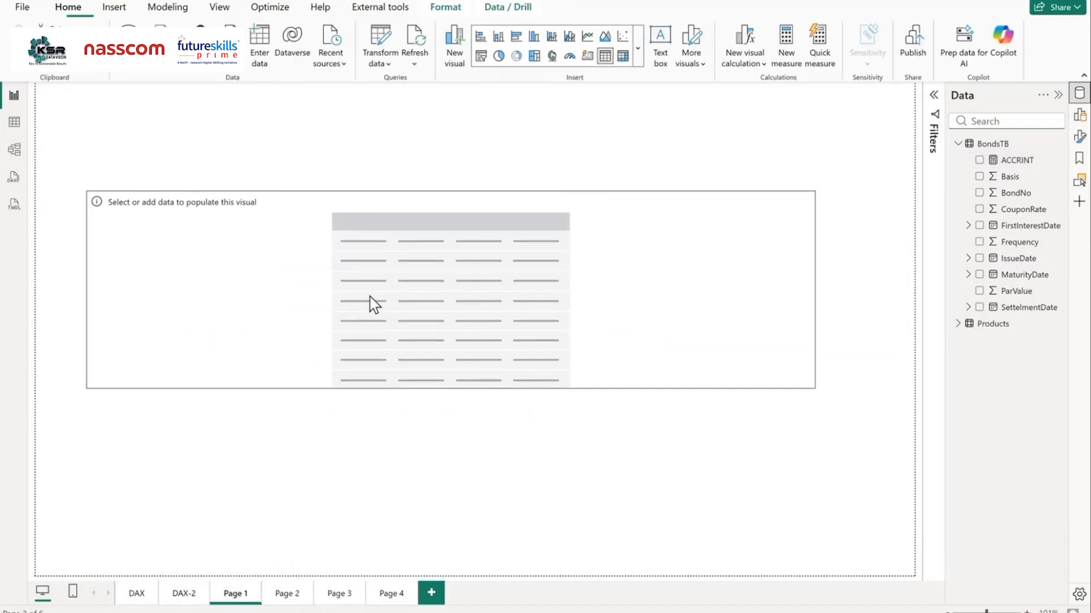
pyautogui.moveTo(991, 192); pyautogui.dragTo(616, 307)
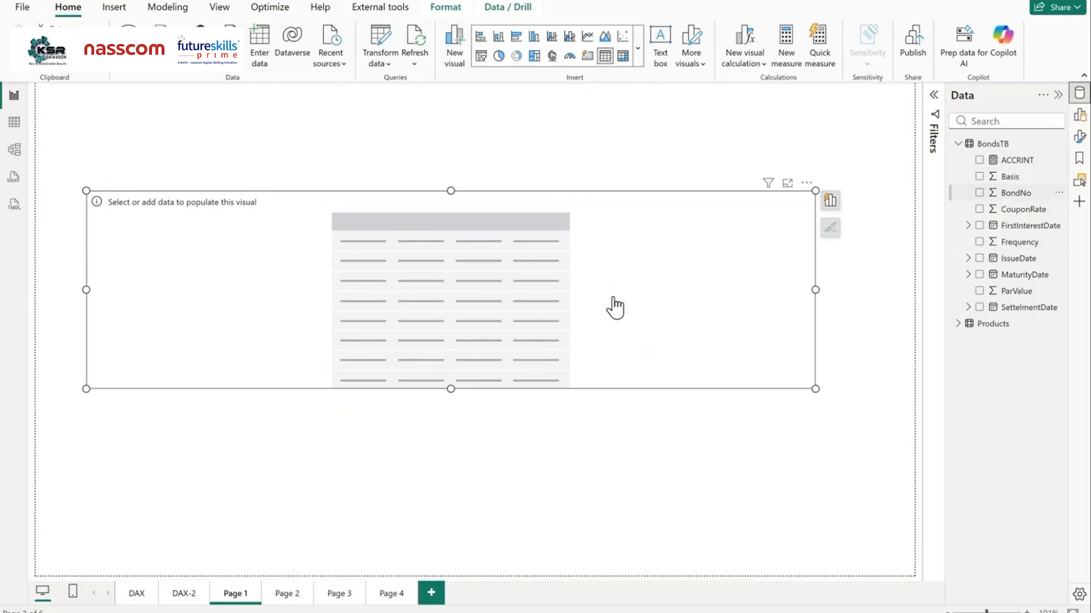
pyautogui.rightClick(770, 306)
pyautogui.click(814, 393)
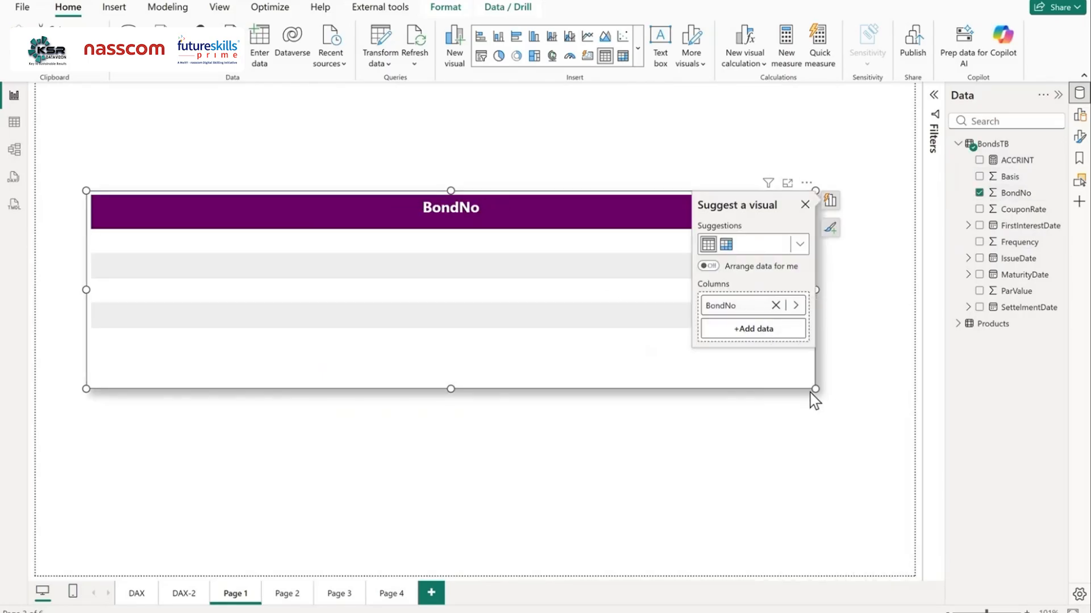
pyautogui.click(833, 402)
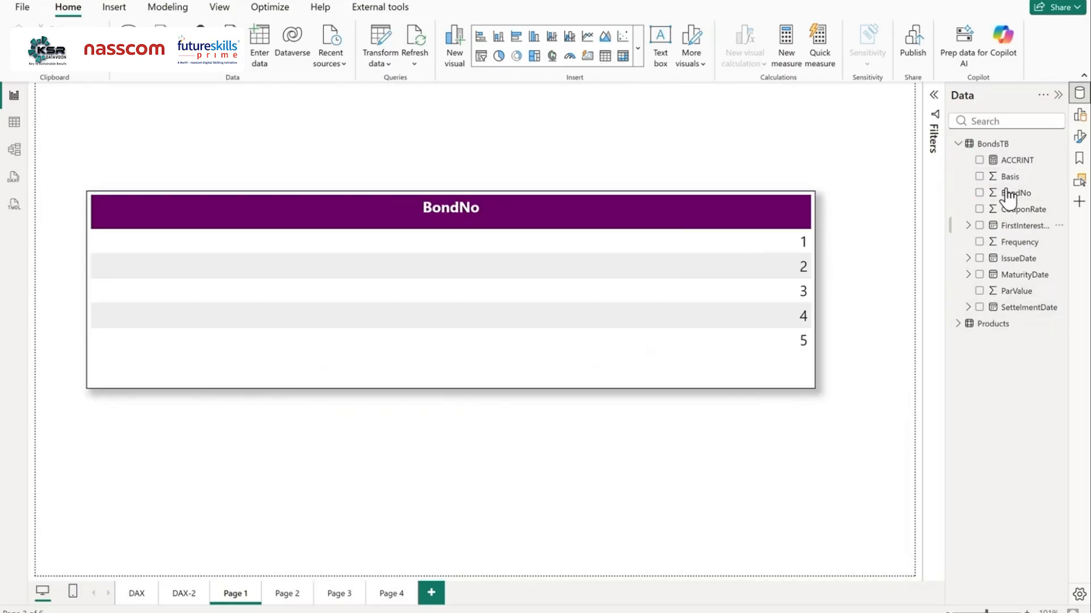
# Step: Show the visual's build settings and add IssueDate and FirstInterestDate as columns after BondNo in the table
pyautogui.click(1080, 139)
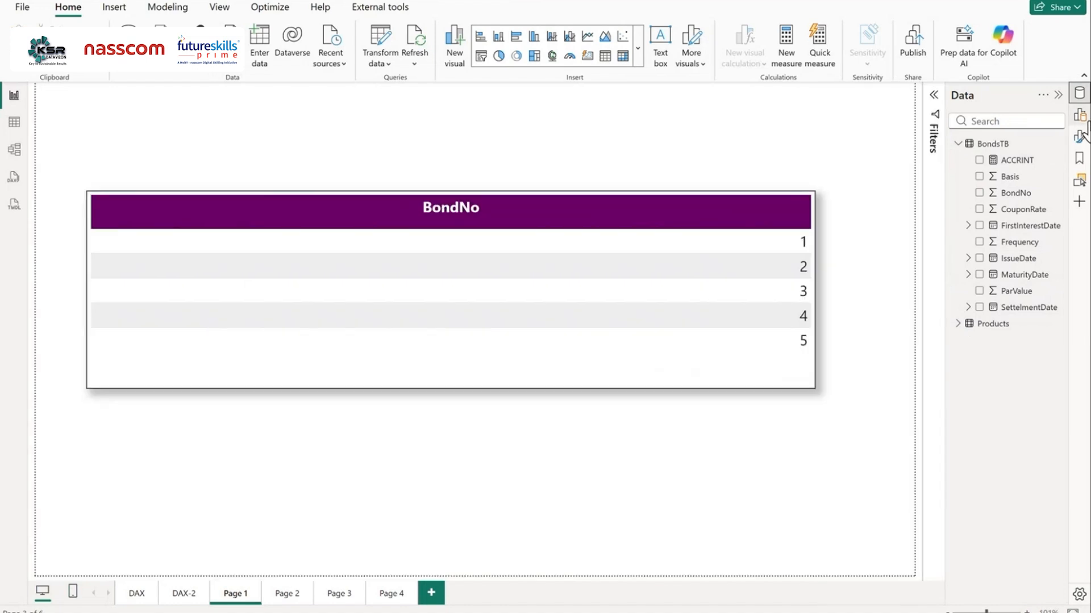
pyautogui.click(1079, 115)
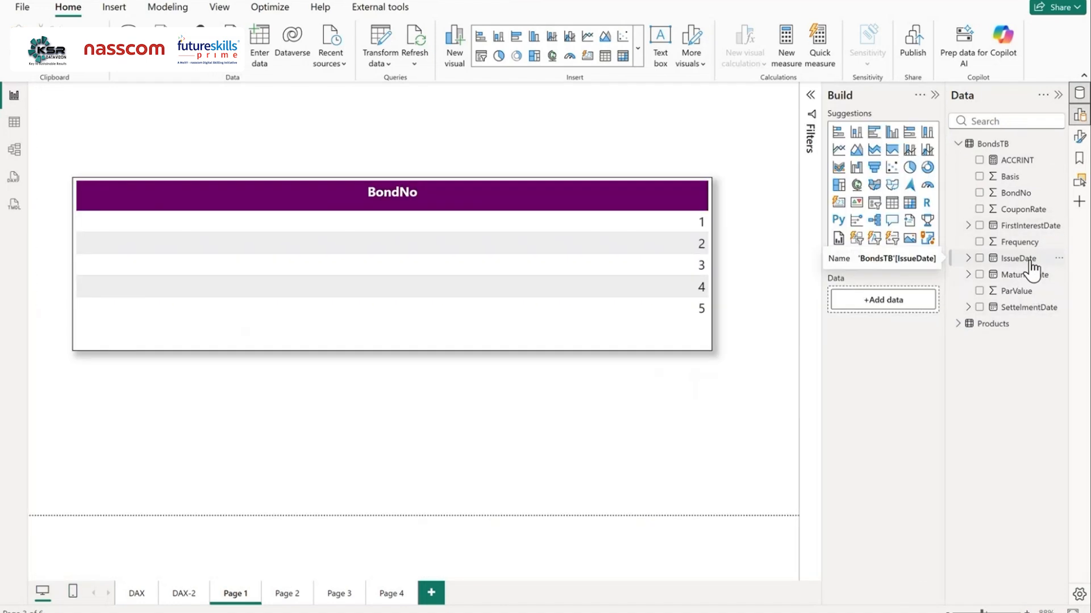
pyautogui.click(665, 334)
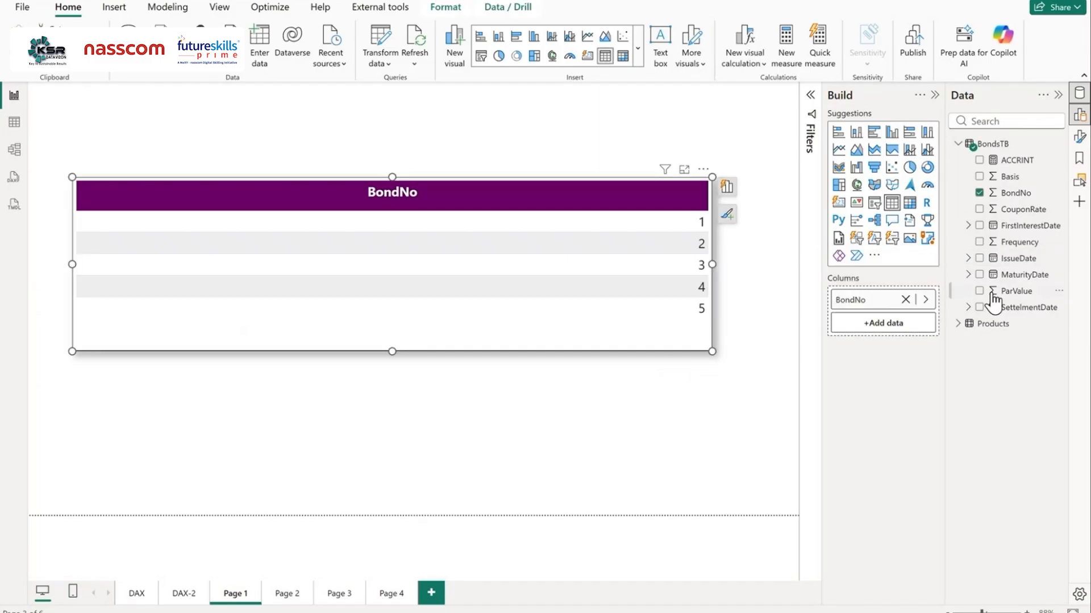
pyautogui.moveTo(894, 340); pyautogui.dragTo(897, 339)
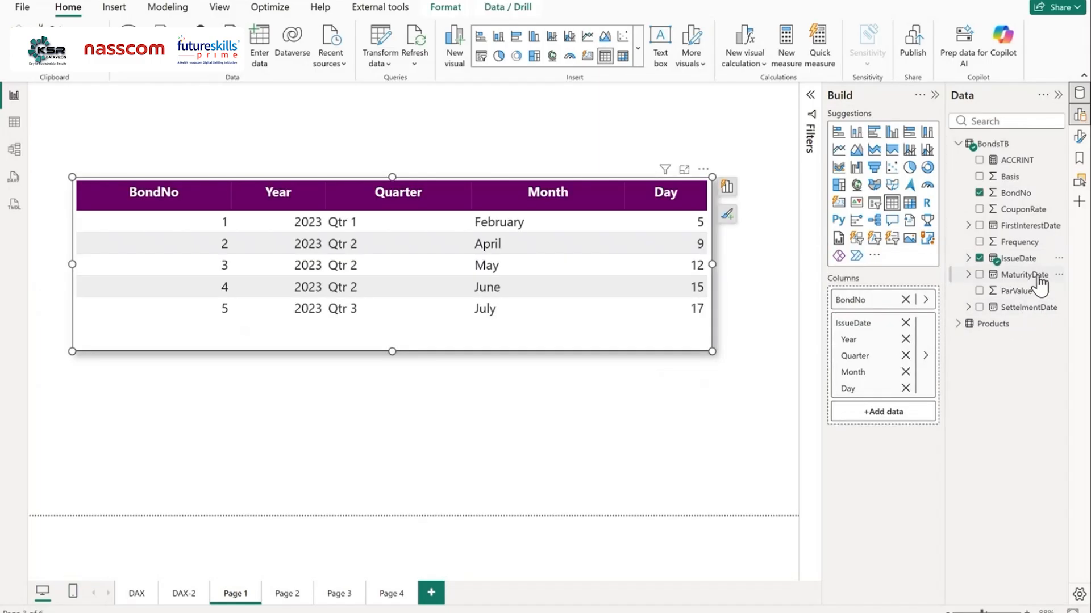
pyautogui.moveTo(1025, 226); pyautogui.dragTo(880, 420)
# Step: Switch the IssueDate and FirstInterestDate columns from date hierarchies to plain dates
pyautogui.rightClick(864, 324)
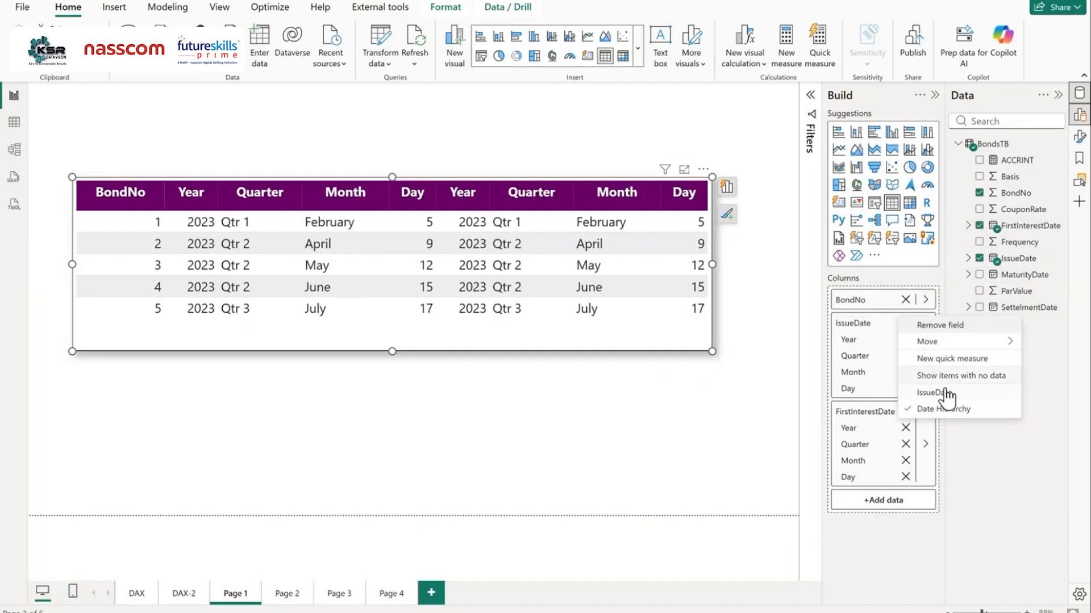
pyautogui.click(943, 395)
pyautogui.rightClick(864, 346)
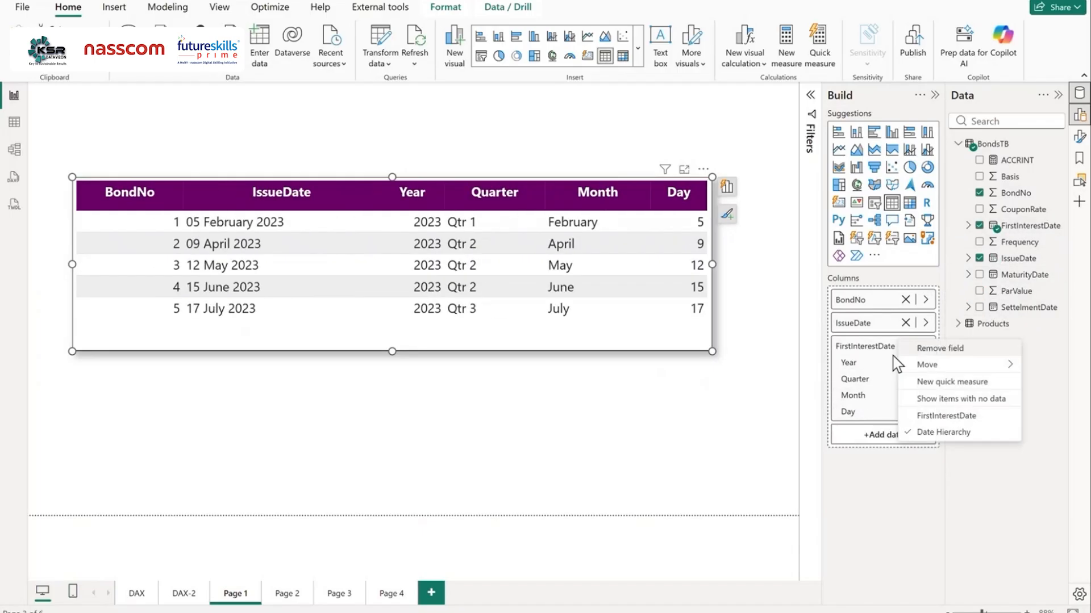
pyautogui.click(952, 417)
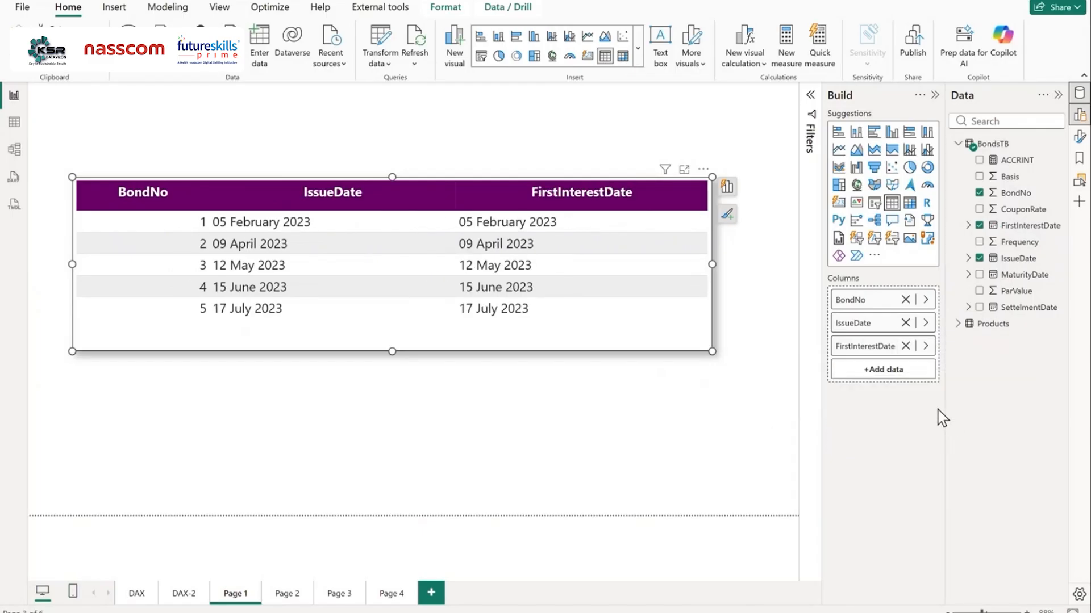
# Step: Add Frequency, ParValue, CouponRate, Basis, SettelmentDate and the ACCRINT measure to the table, with SettelmentDate as a plain date
pyautogui.click(1025, 247)
pyautogui.moveTo(1014, 290); pyautogui.dragTo(896, 410)
pyautogui.moveTo(1020, 210); pyautogui.dragTo(898, 421)
pyautogui.moveTo(1007, 177); pyautogui.dragTo(904, 453)
pyautogui.moveTo(1017, 307); pyautogui.dragTo(895, 476)
pyautogui.moveTo(1010, 161); pyautogui.dragTo(896, 562)
pyautogui.rightClick(897, 461)
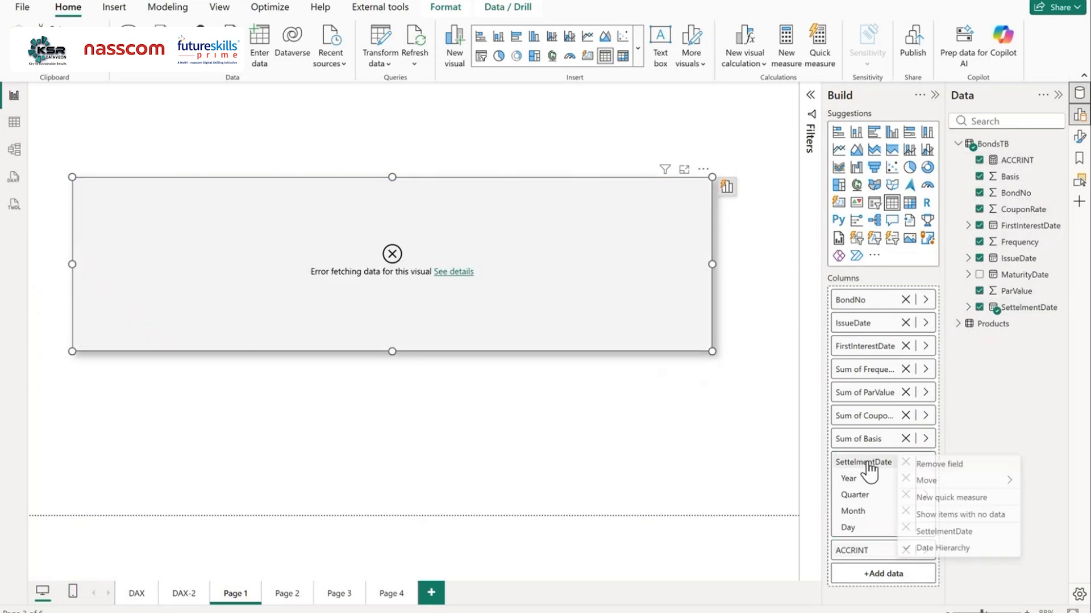
pyautogui.click(944, 532)
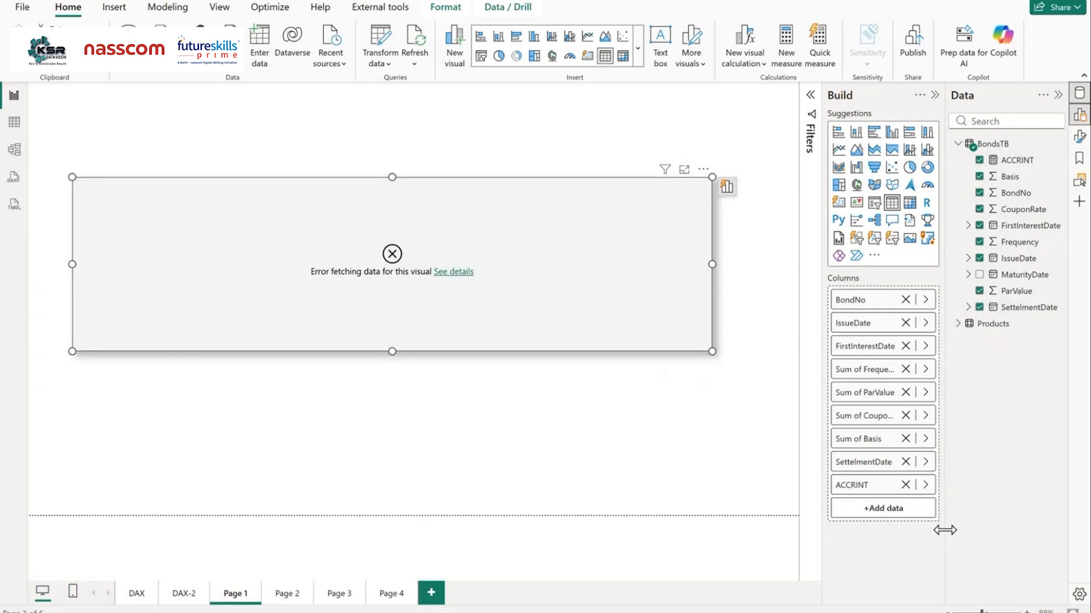
# Step: Open the ACCRINT measure's formula and compare its arguments with the function syntax on the Microsoft Learn page in the browser
pyautogui.click(1014, 160)
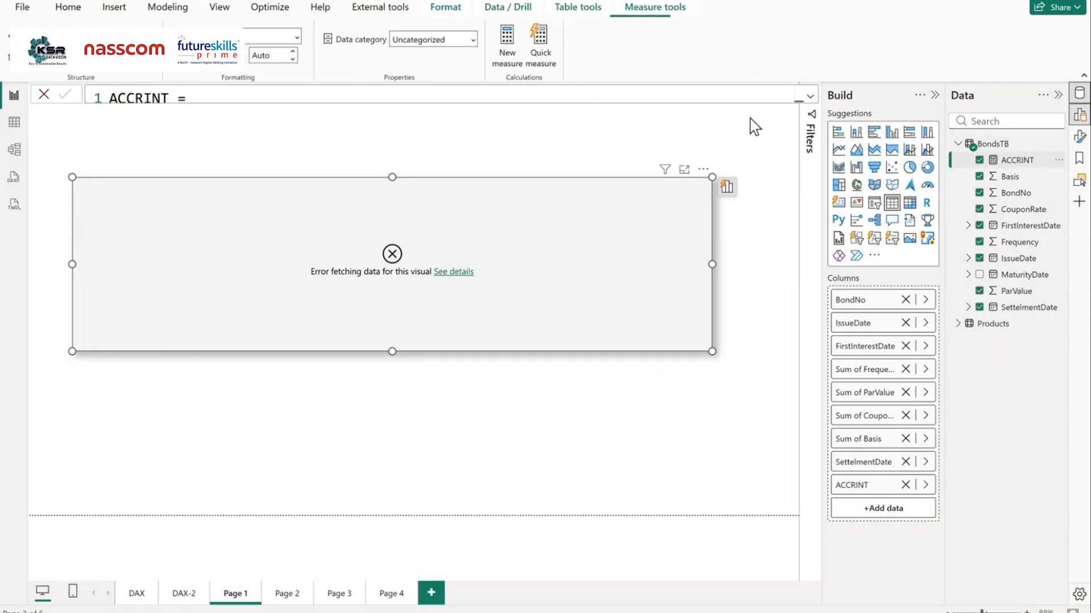
pyautogui.click(811, 98)
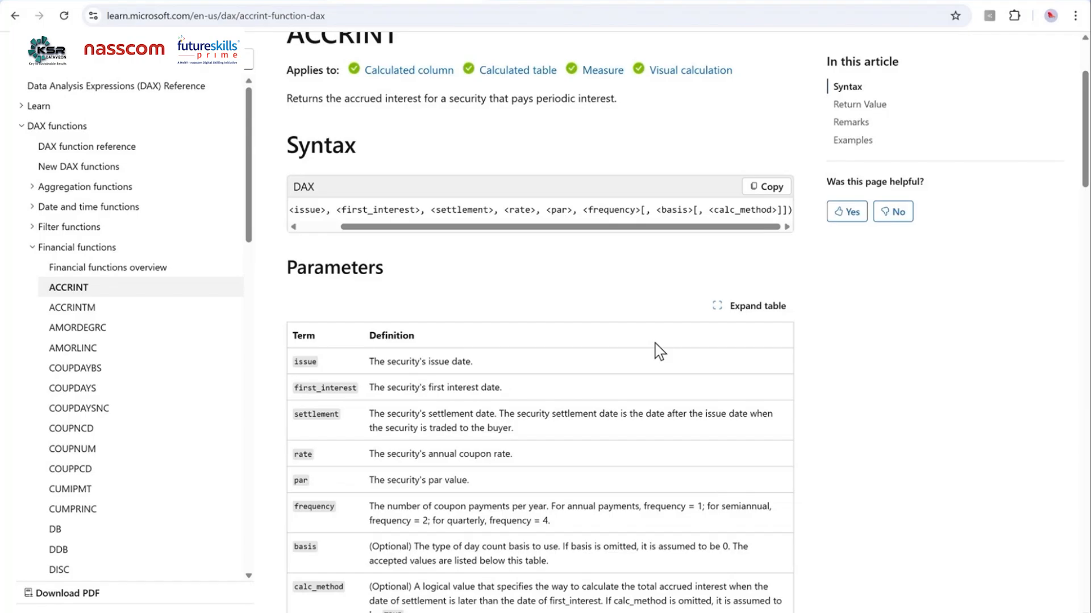
pyautogui.scroll(2, 655, 345)
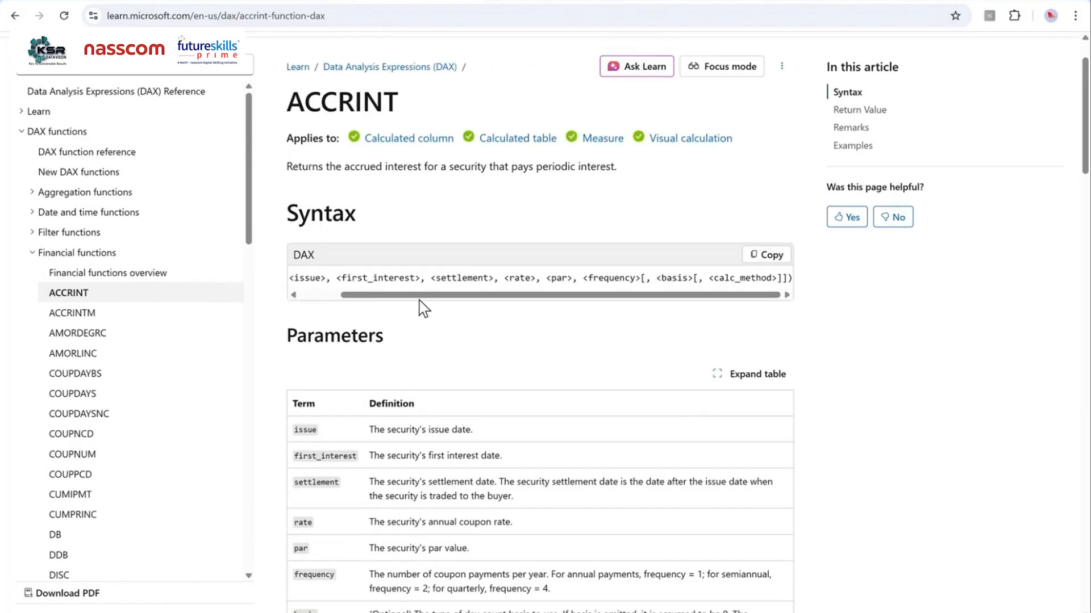
pyautogui.moveTo(417, 296); pyautogui.dragTo(369, 295)
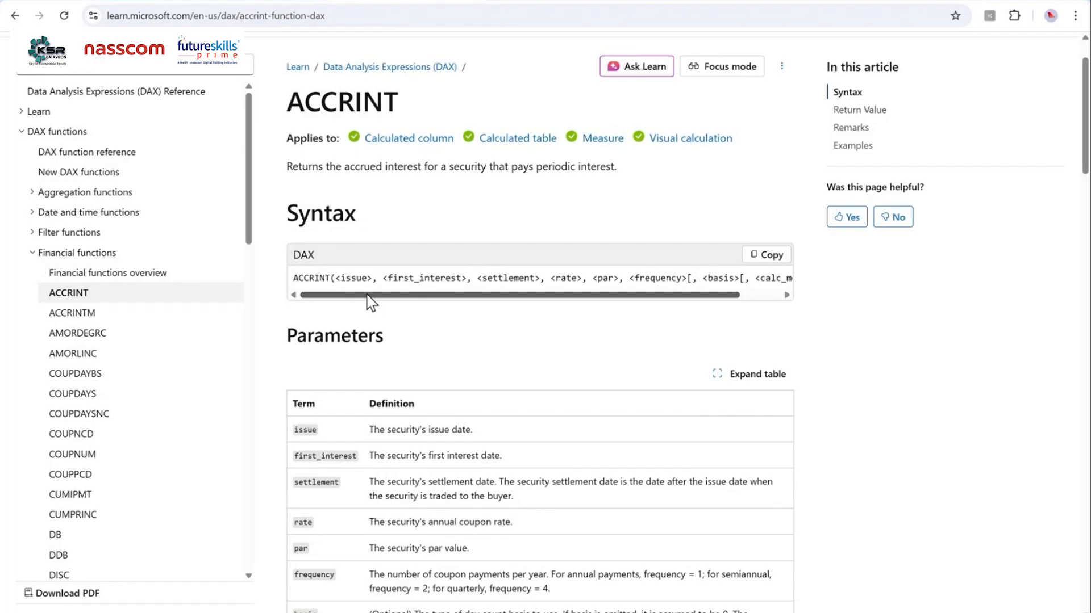
pyautogui.scroll(1, 367, 295)
pyautogui.scroll(-1, 367, 295)
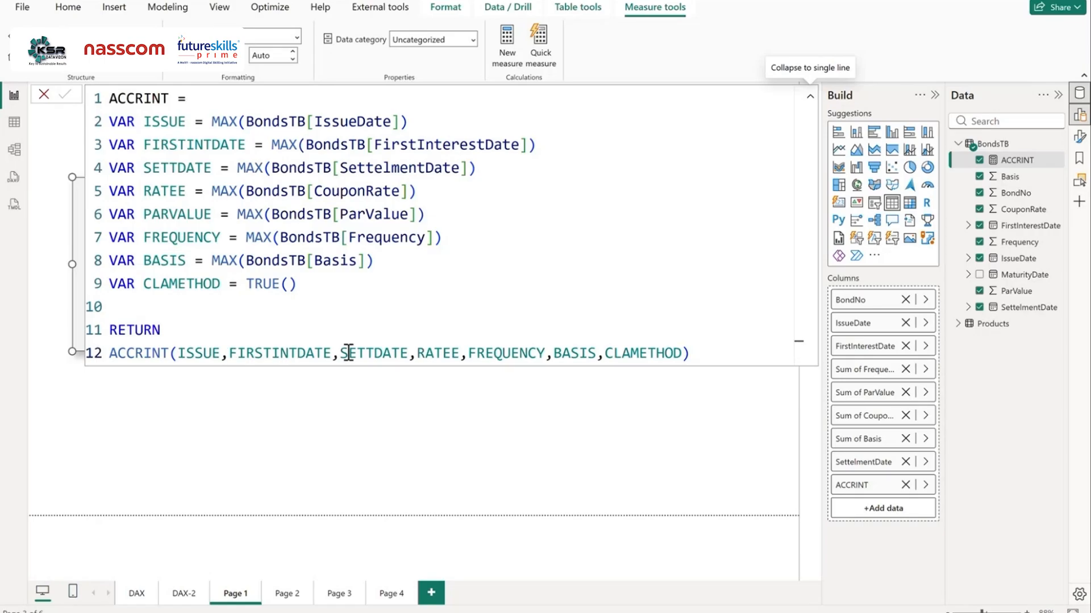
# Step: Insert PARVALUE between RATEE and FREQUENCY in the ACCRINT arguments, then commit the measure and collapse the formula editor
pyautogui.doubleClick(498, 355)
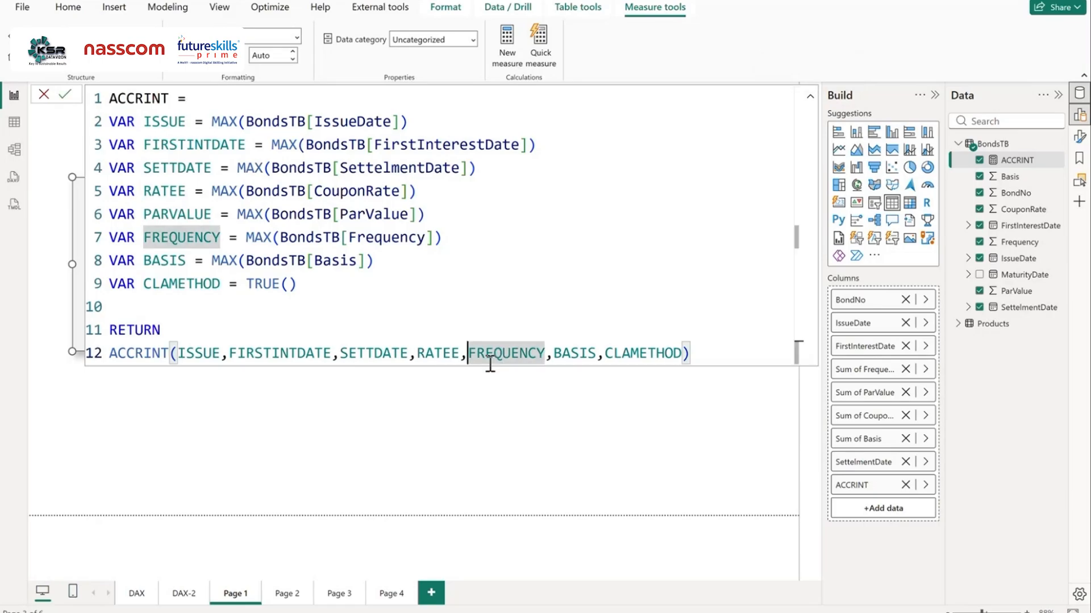
pyautogui.click(717, 612)
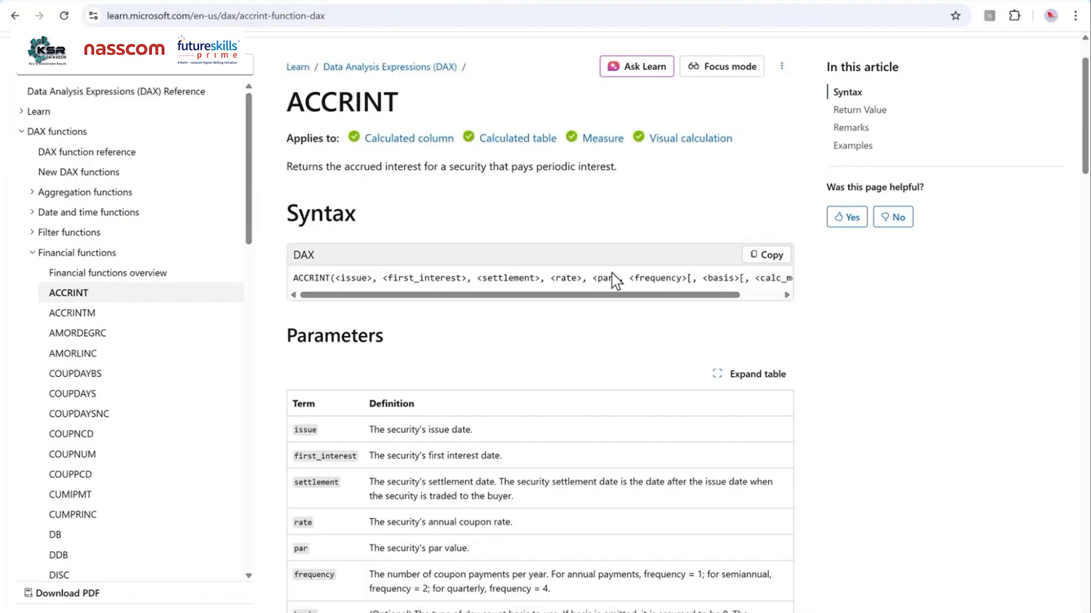
pyautogui.click(704, 612)
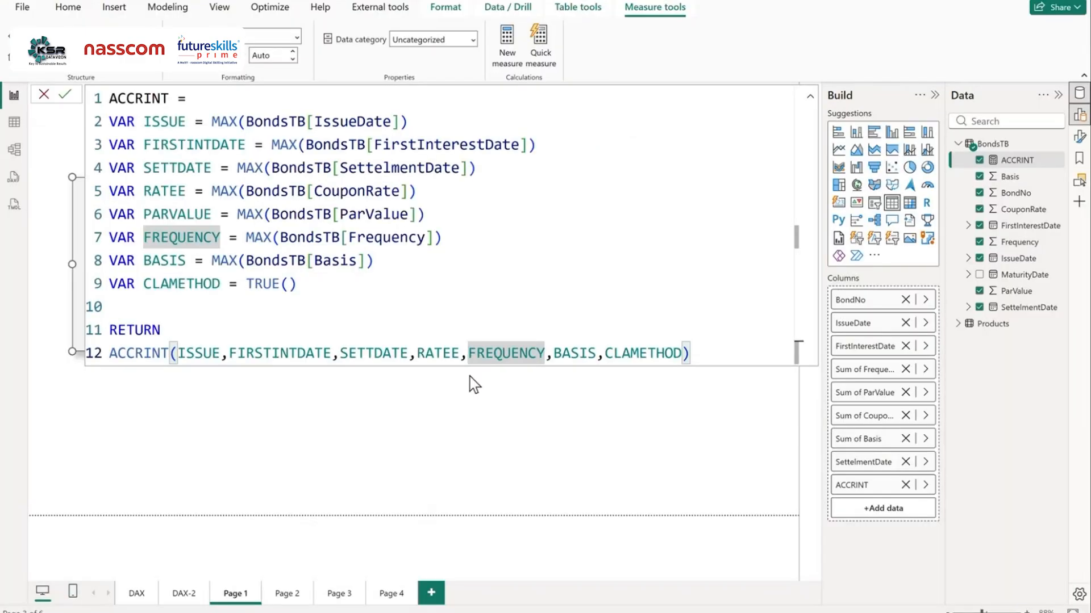
pyautogui.press('Left')
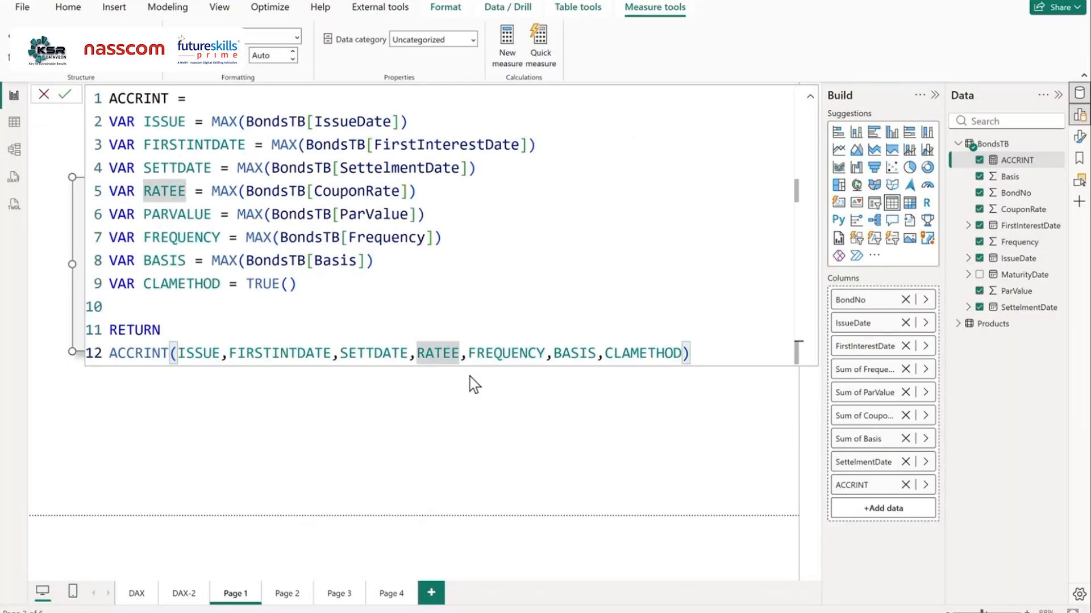
pyautogui.press('Right')
pyautogui.write('PAR')
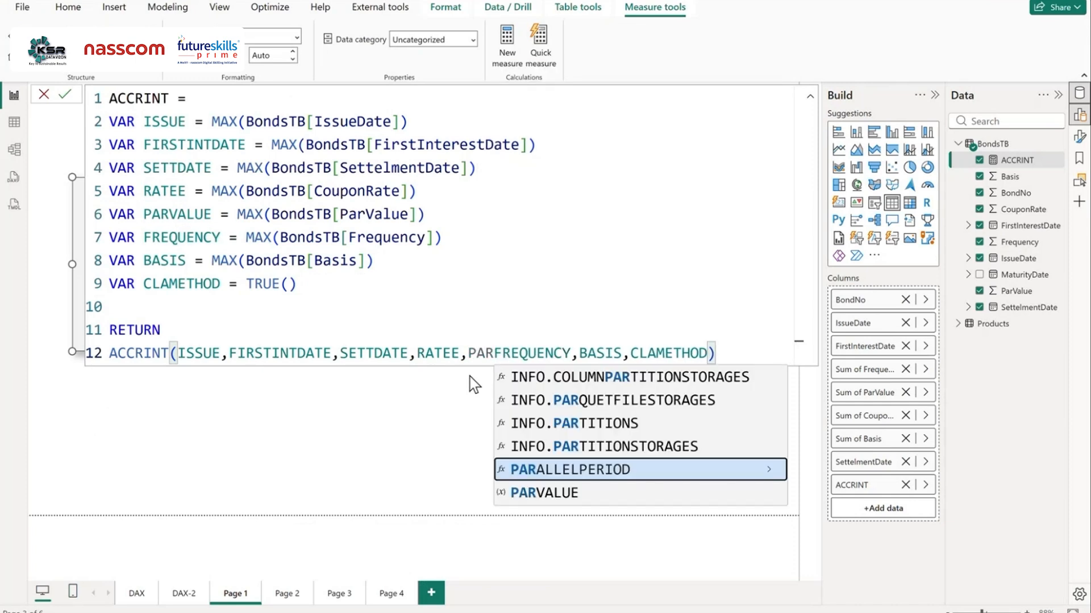
pyautogui.click(543, 491)
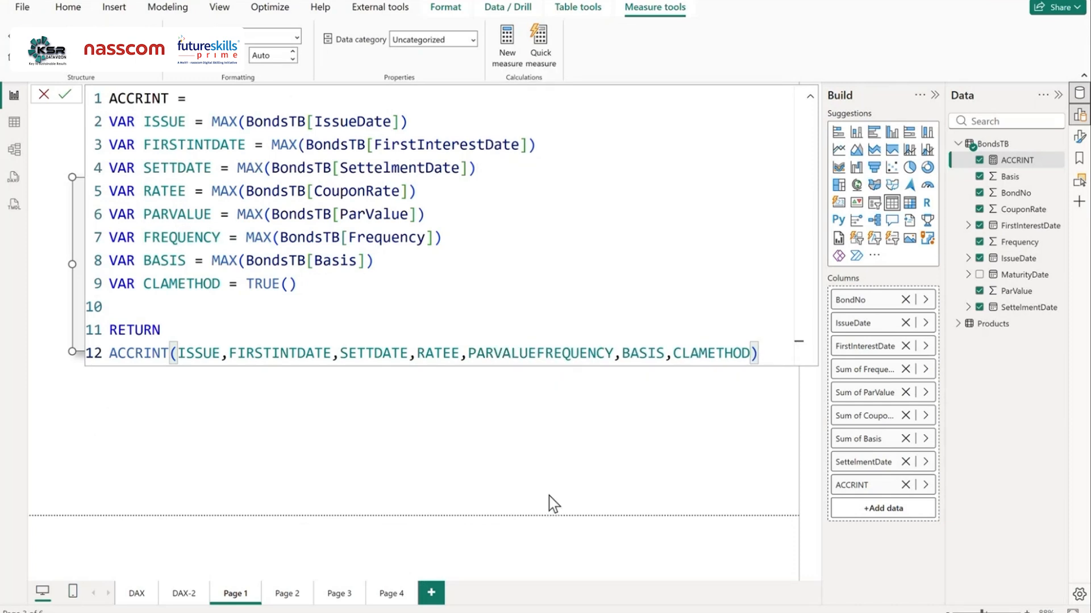
pyautogui.write(',')
pyautogui.click(65, 96)
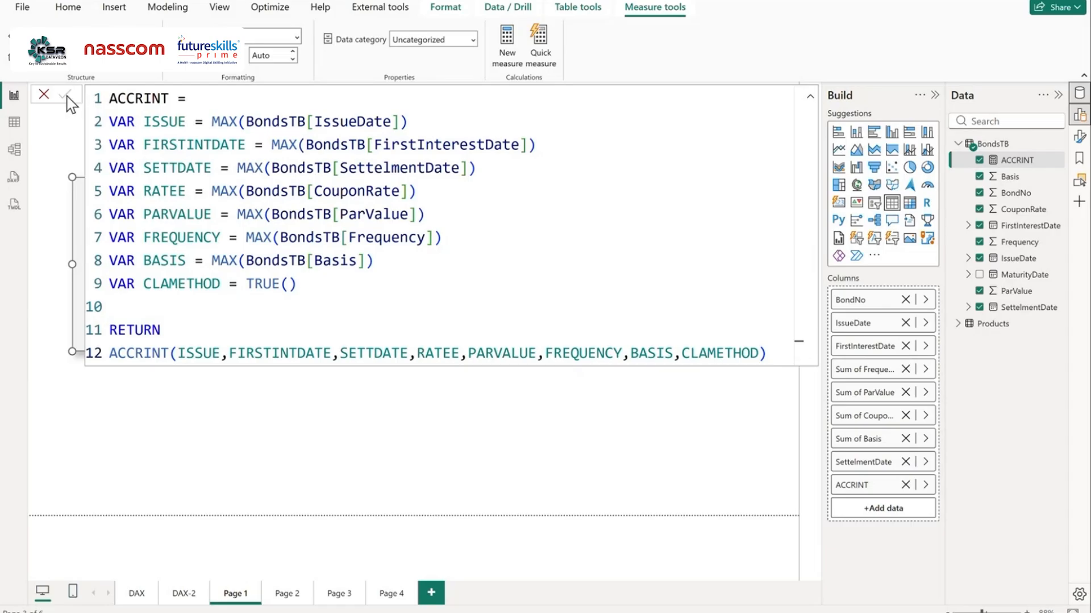
pyautogui.click(810, 98)
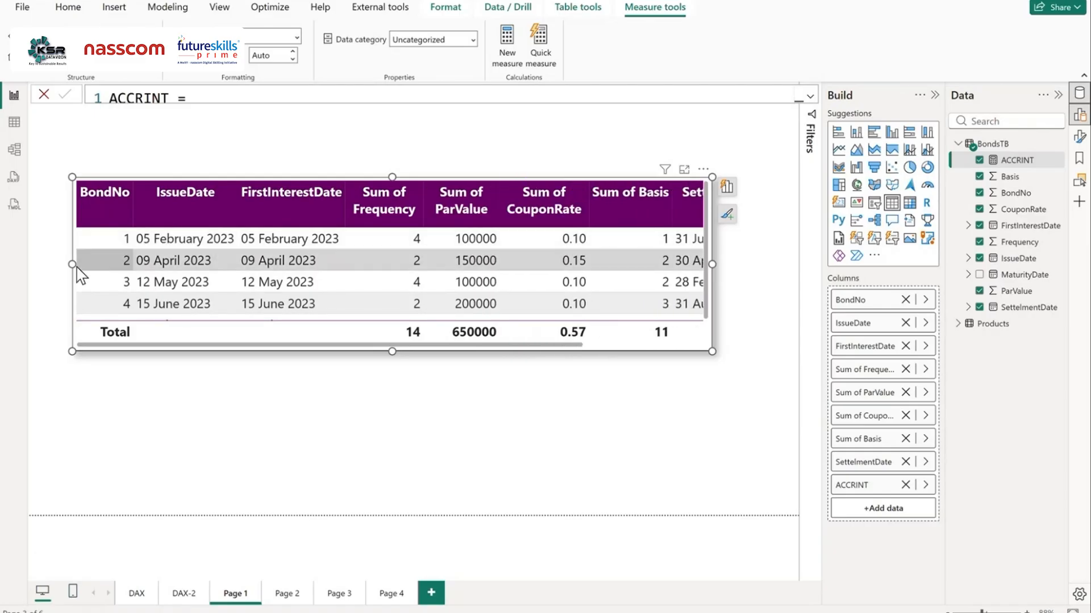
# Step: Enlarge the table visual in width and height and narrow the Sum of Basis column so all columns and rows fit
pyautogui.moveTo(72, 264); pyautogui.dragTo(29, 265)
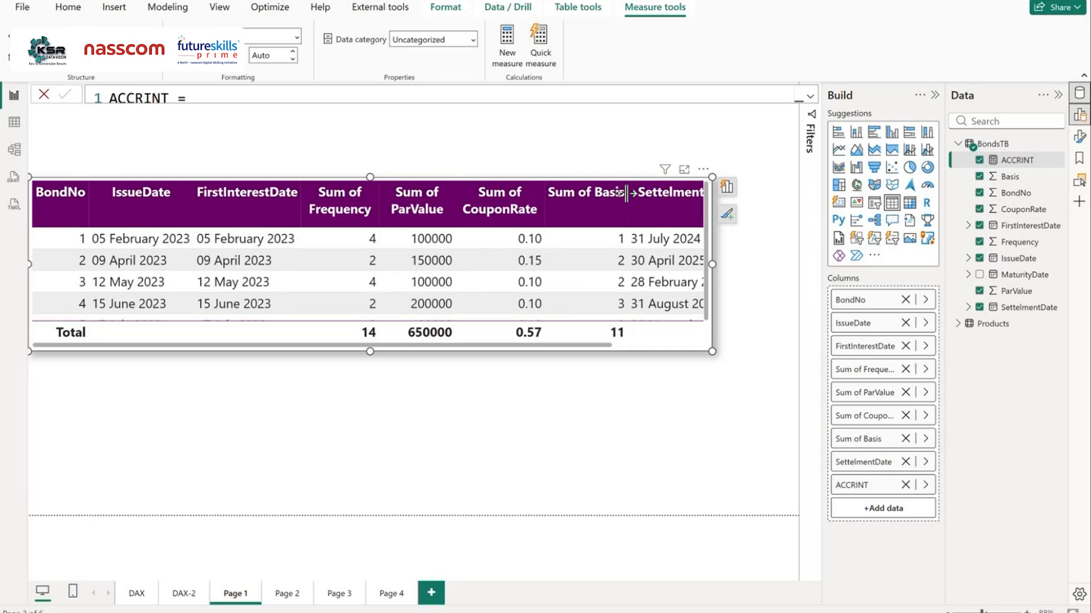
pyautogui.moveTo(628, 193); pyautogui.dragTo(593, 193)
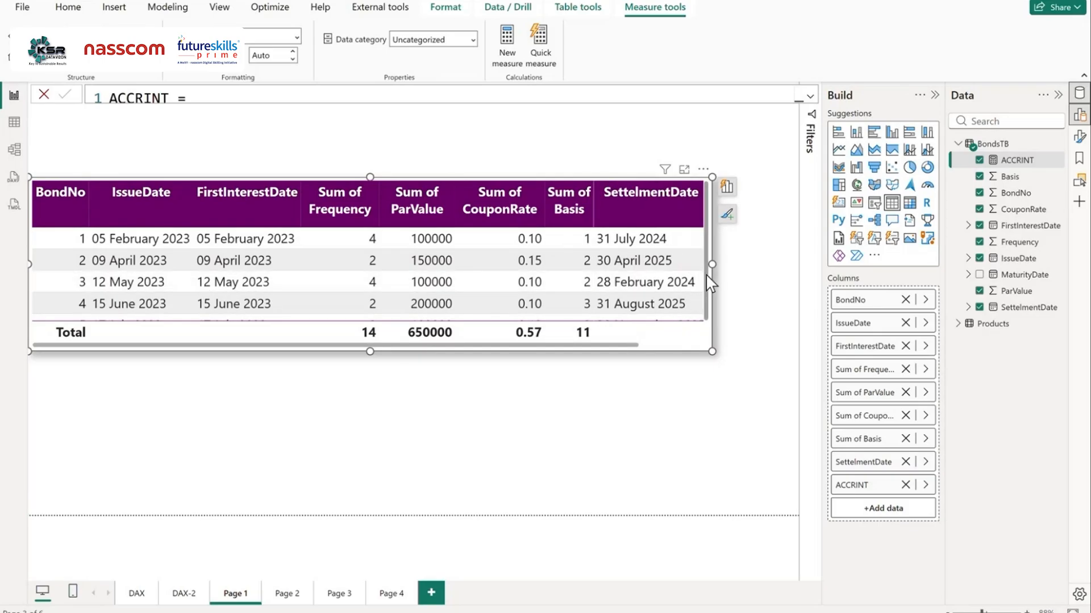
pyautogui.moveTo(713, 264); pyautogui.dragTo(798, 266)
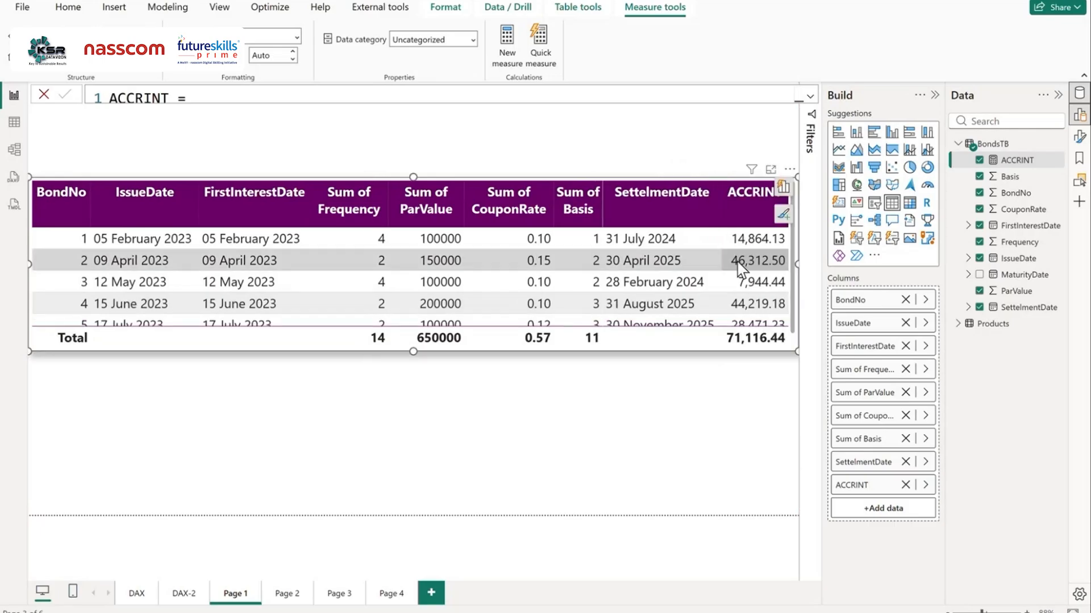
pyautogui.moveTo(414, 352); pyautogui.dragTo(420, 417)
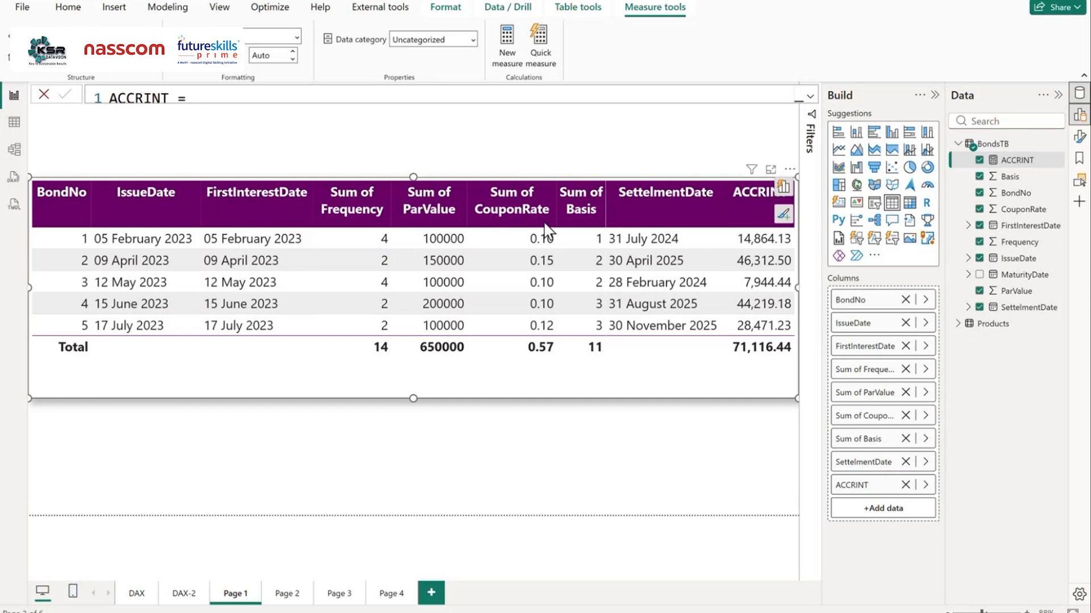
pyautogui.click(723, 402)
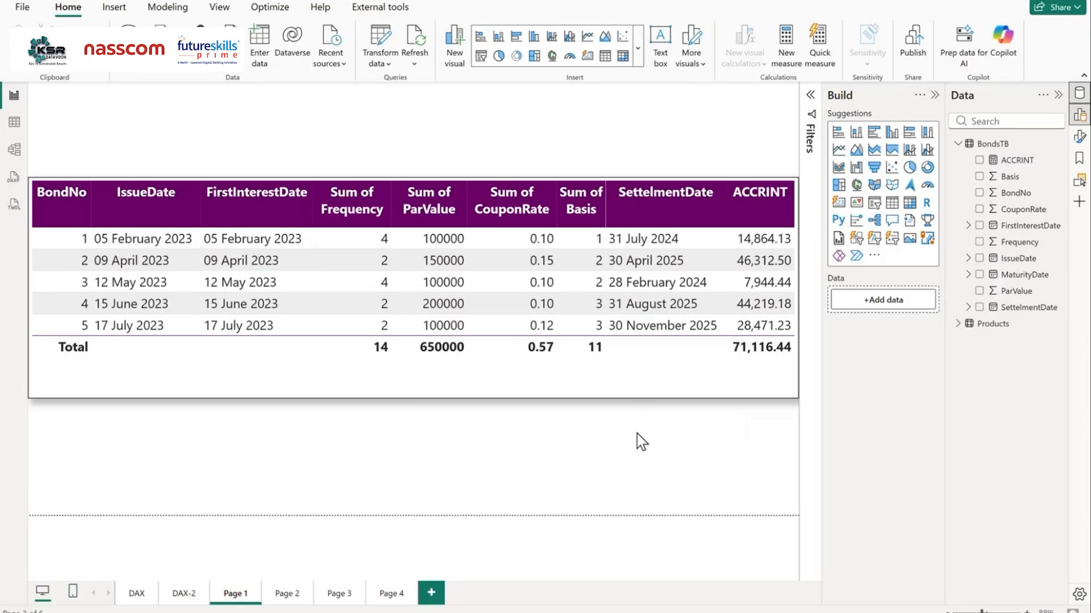
# Step: Review the ACCRINT page and the Financial functions overview on Microsoft Learn, along with the Bonds TB worksheet and the Power BI table
pyautogui.hotkey('alt', 'Tab')
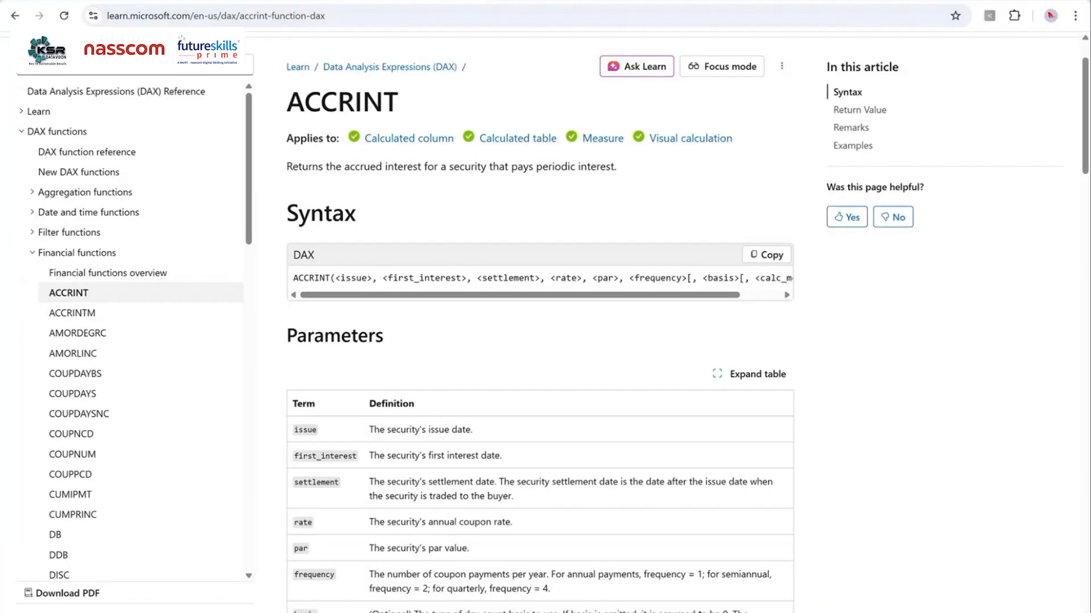
pyautogui.click(278, 4)
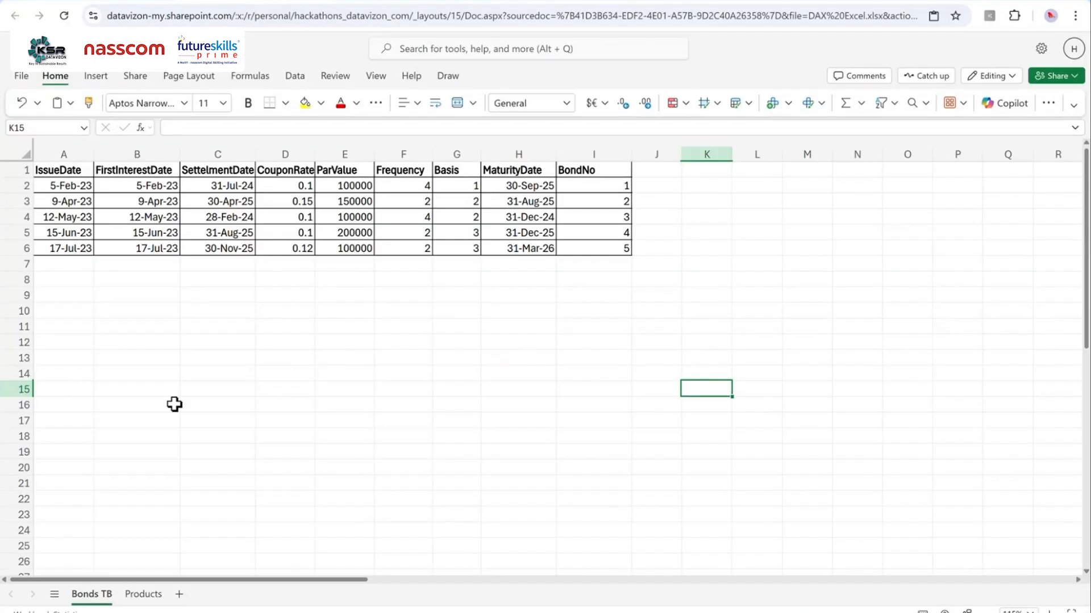
pyautogui.click(176, 326)
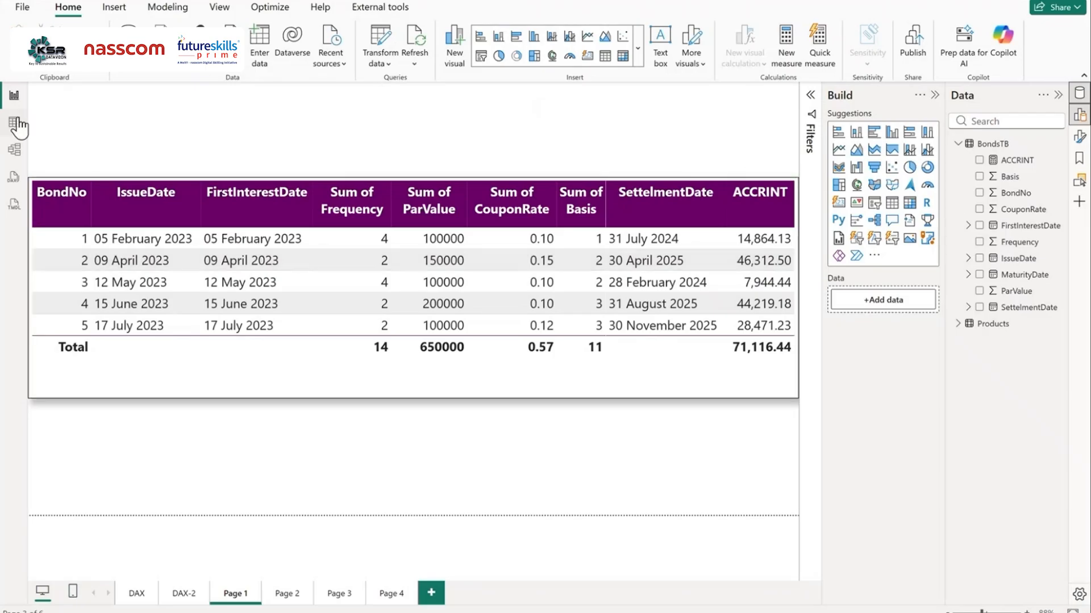
pyautogui.click(15, 122)
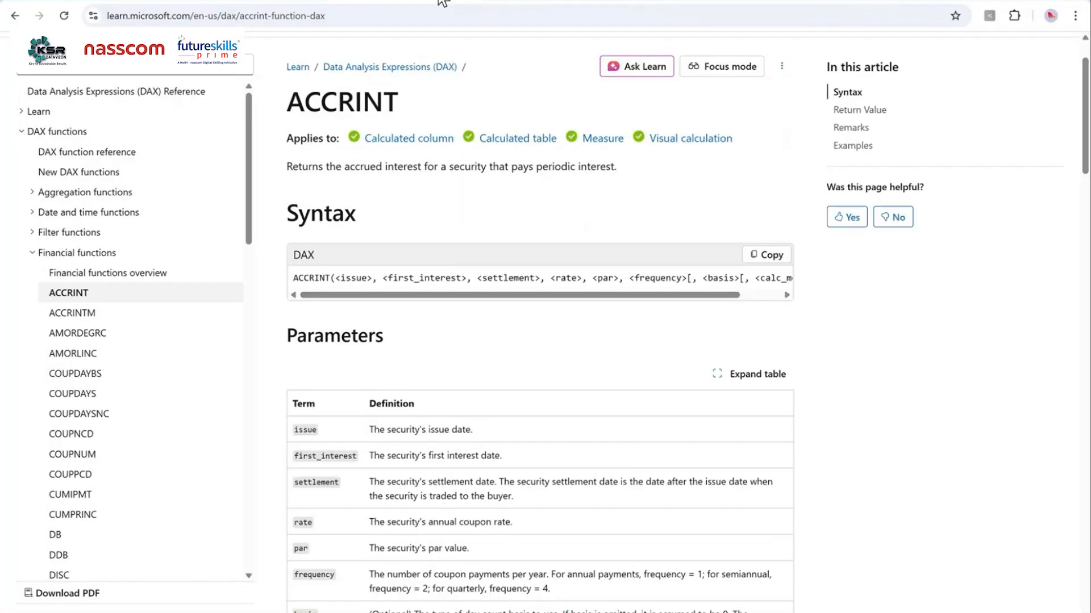
pyautogui.click(164, 280)
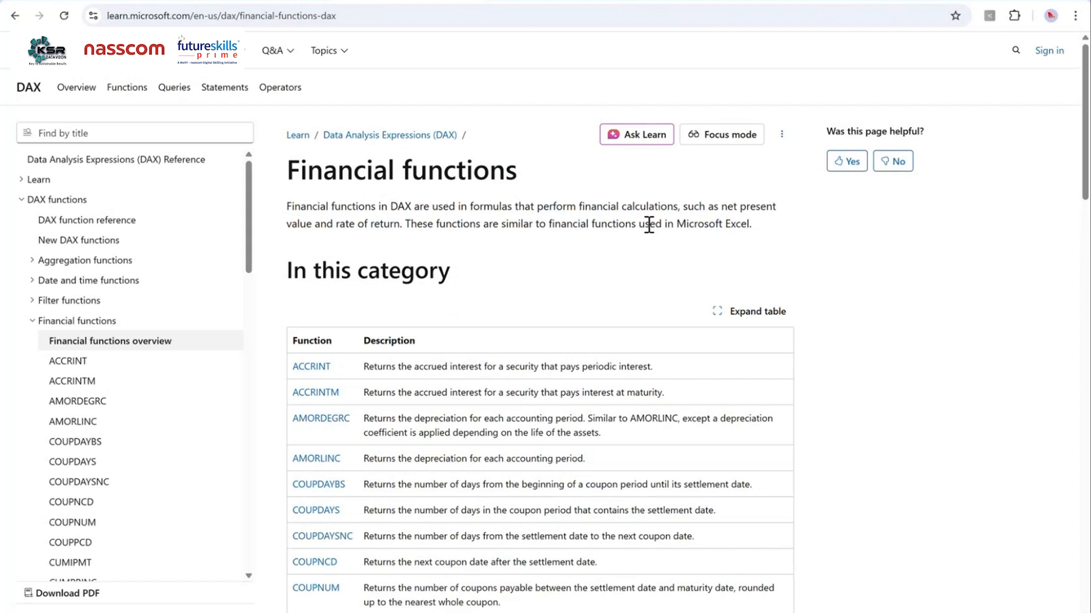
pyautogui.moveTo(675, 223); pyautogui.dragTo(760, 245)
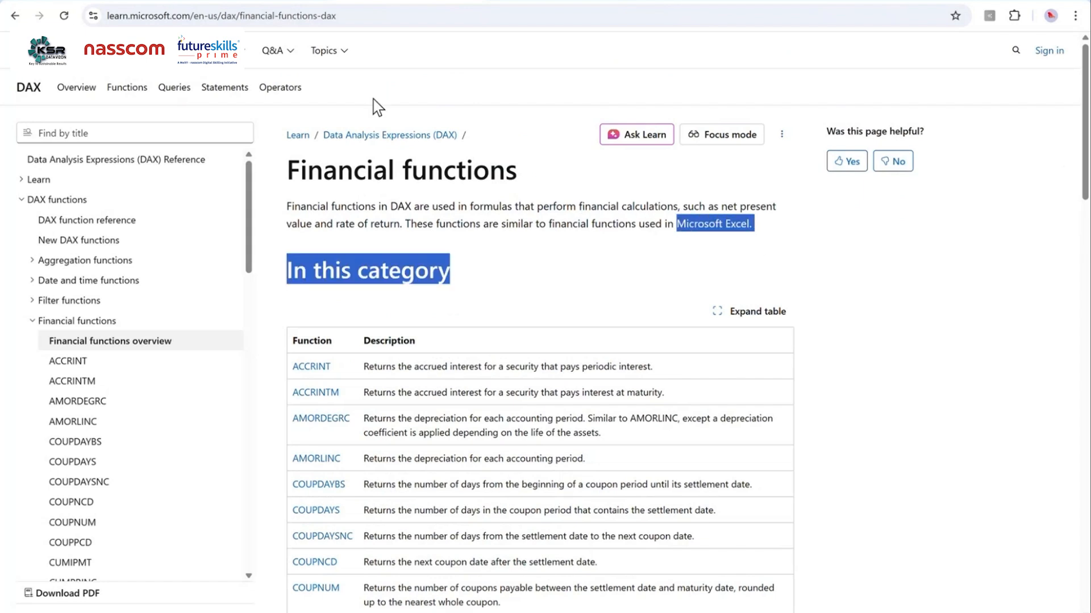
pyautogui.click(15, 16)
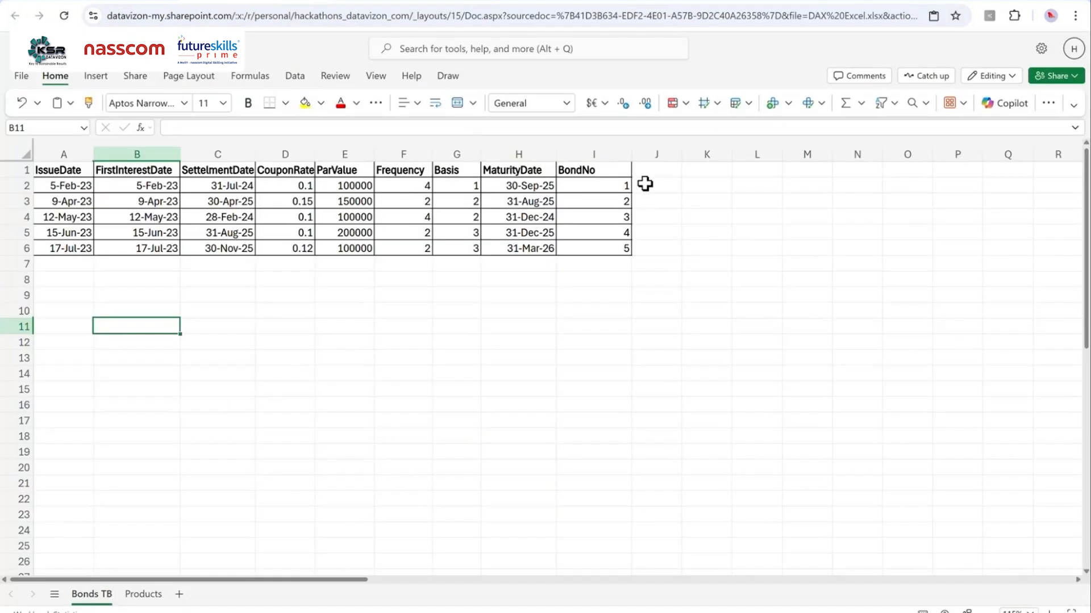
# Step: In the Bonds TB sheet in Excel, enter the header accrint in J1 and copy the BondNo header's formatting to it
pyautogui.click(650, 169)
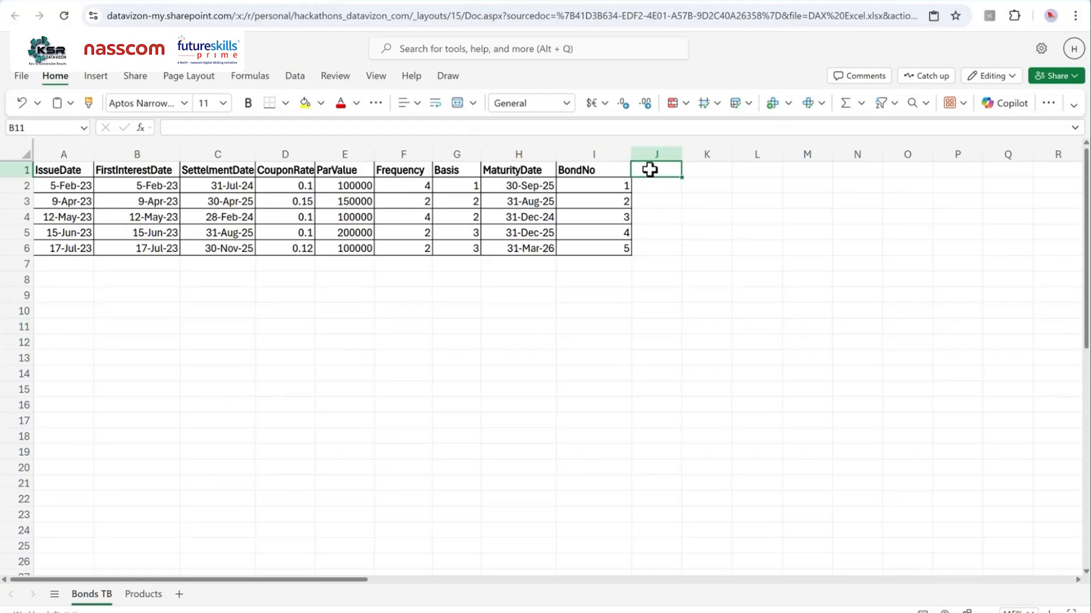
pyautogui.write('accrint')
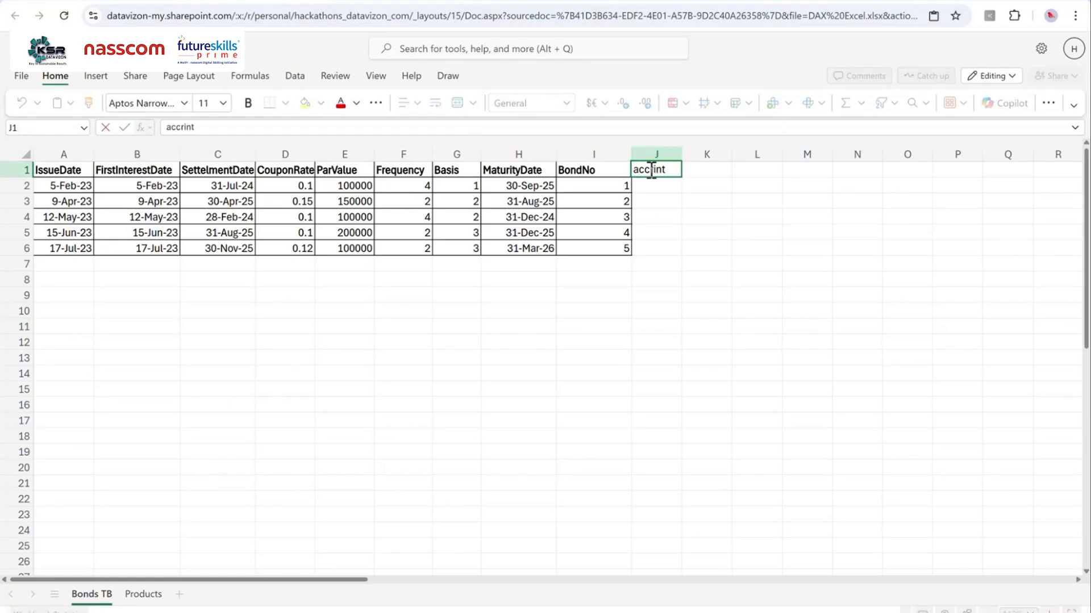
pyautogui.click(687, 222)
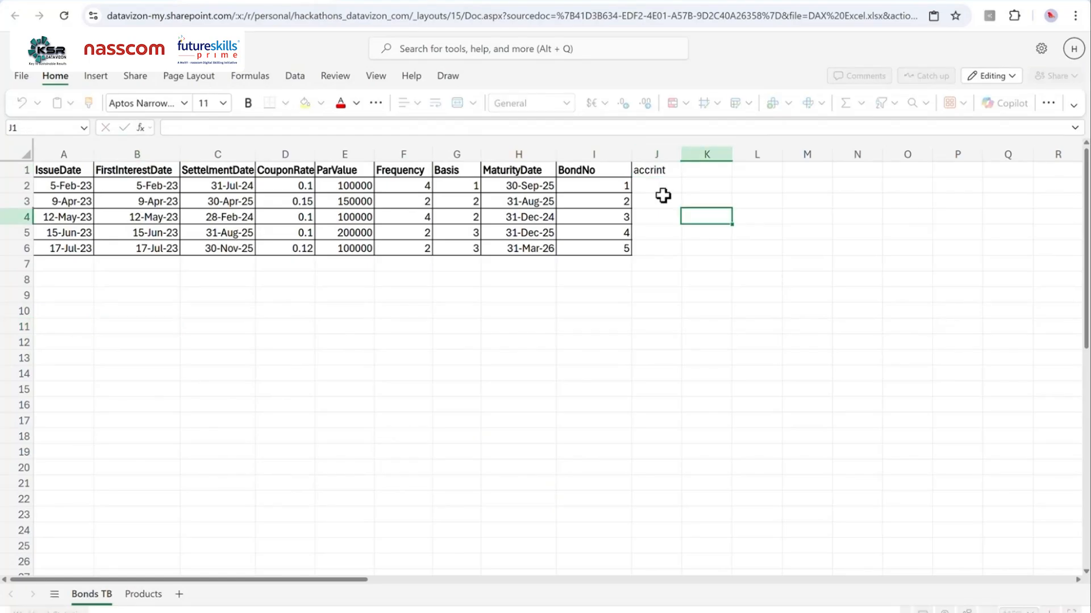
pyautogui.moveTo(659, 171); pyautogui.dragTo(662, 185)
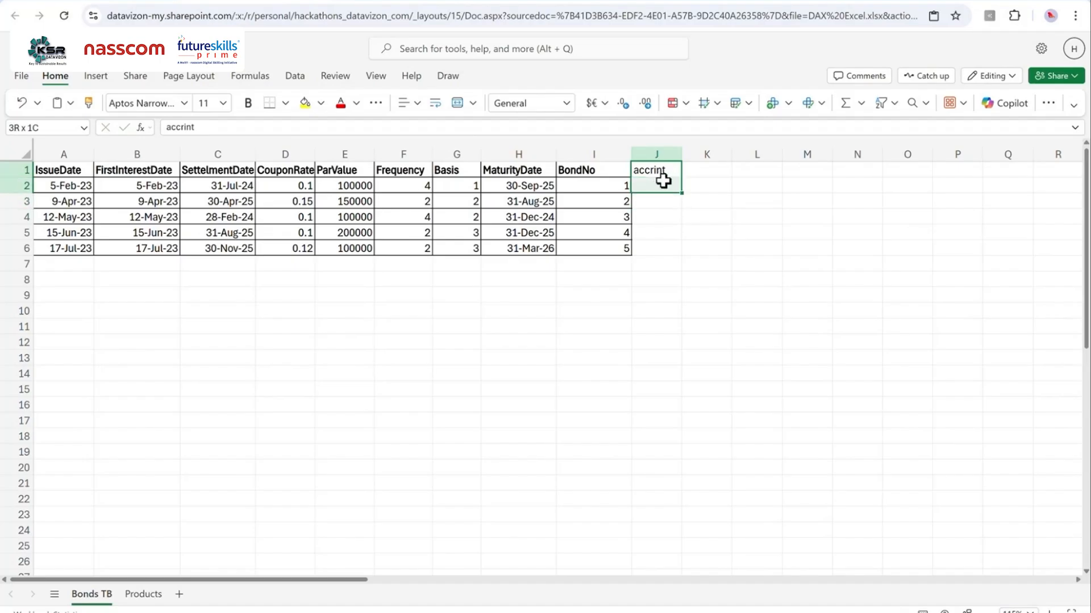
pyautogui.click(622, 170)
pyautogui.click(672, 169)
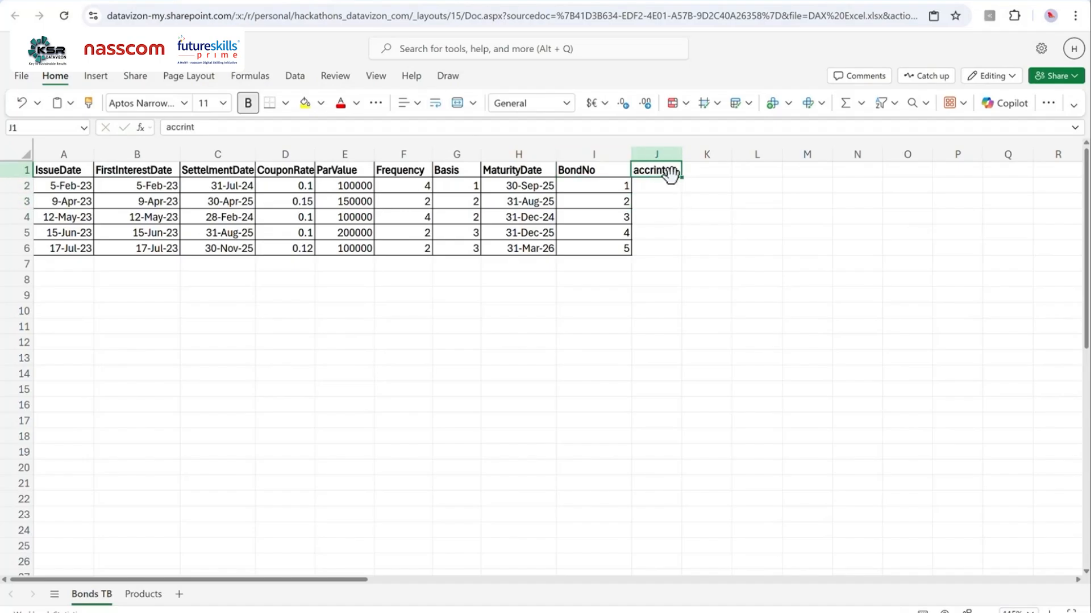
# Step: Re-enter the J1 header in capitals as ACCRINT and widen column J
pyautogui.doubleClick(671, 169)
pyautogui.moveTo(672, 168); pyautogui.dragTo(628, 166)
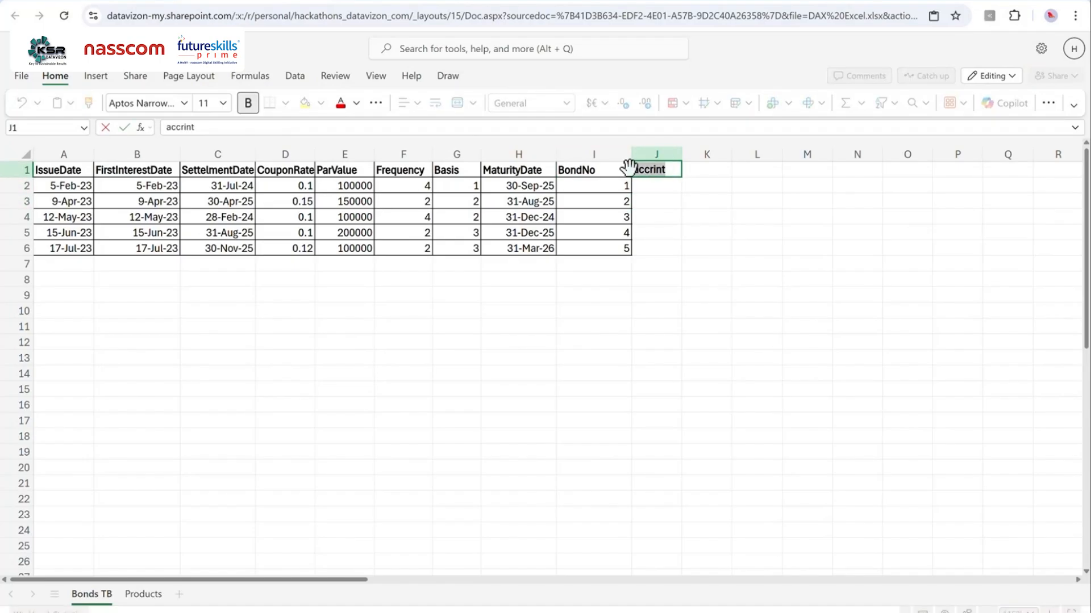
pyautogui.write('accrint')
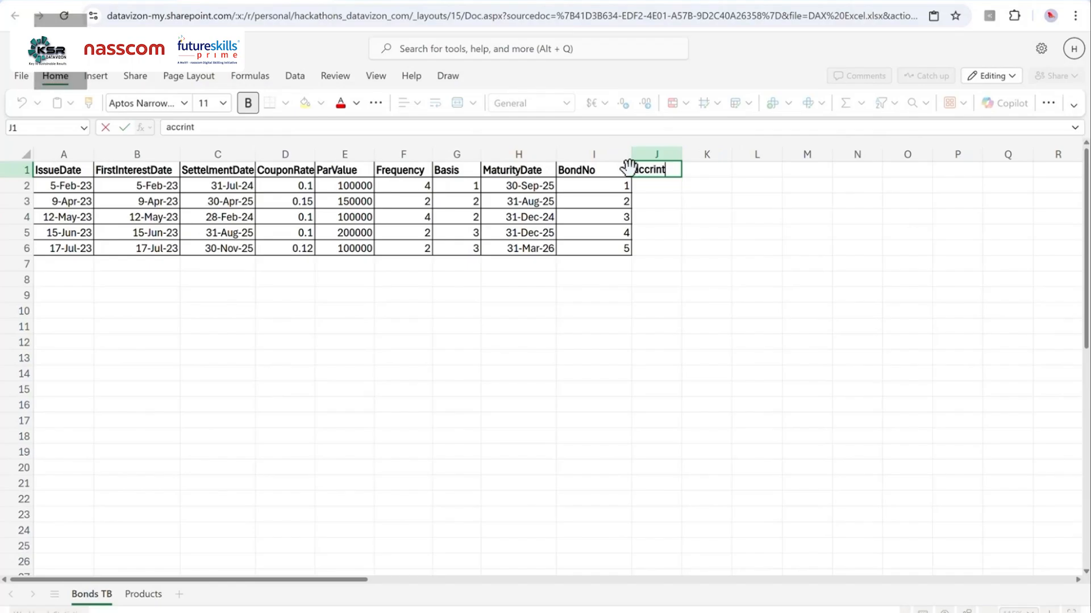
pyautogui.click(699, 217)
pyautogui.moveTo(681, 154); pyautogui.dragTo(728, 153)
# Step: Start an ACCRINT formula in J2 with A2 as issue date, B2 as first interest date and C2 as settlement date
pyautogui.click(682, 183)
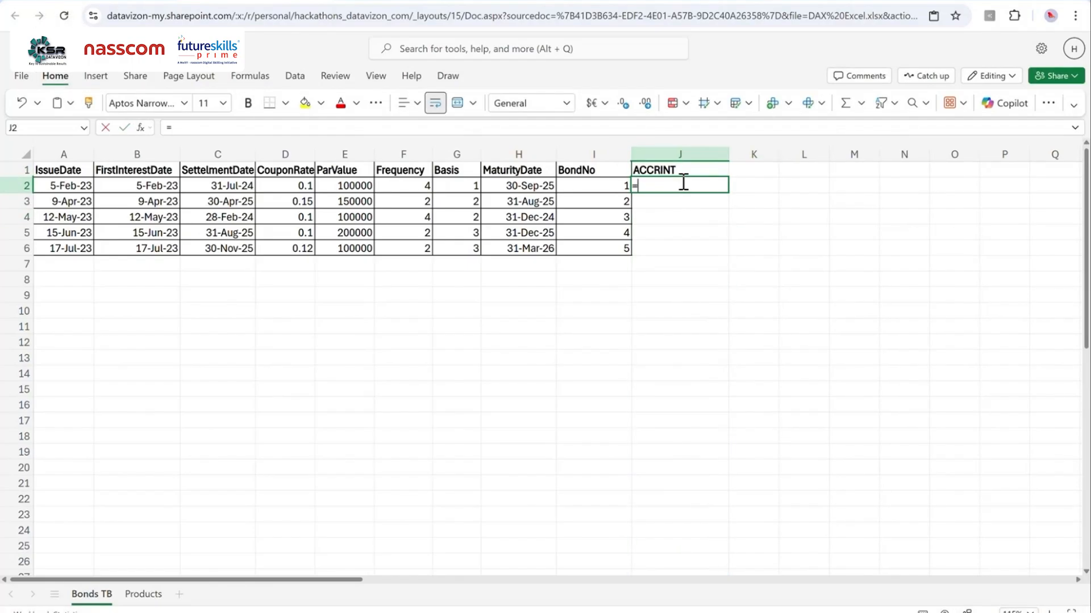
pyautogui.write('=ACCR')
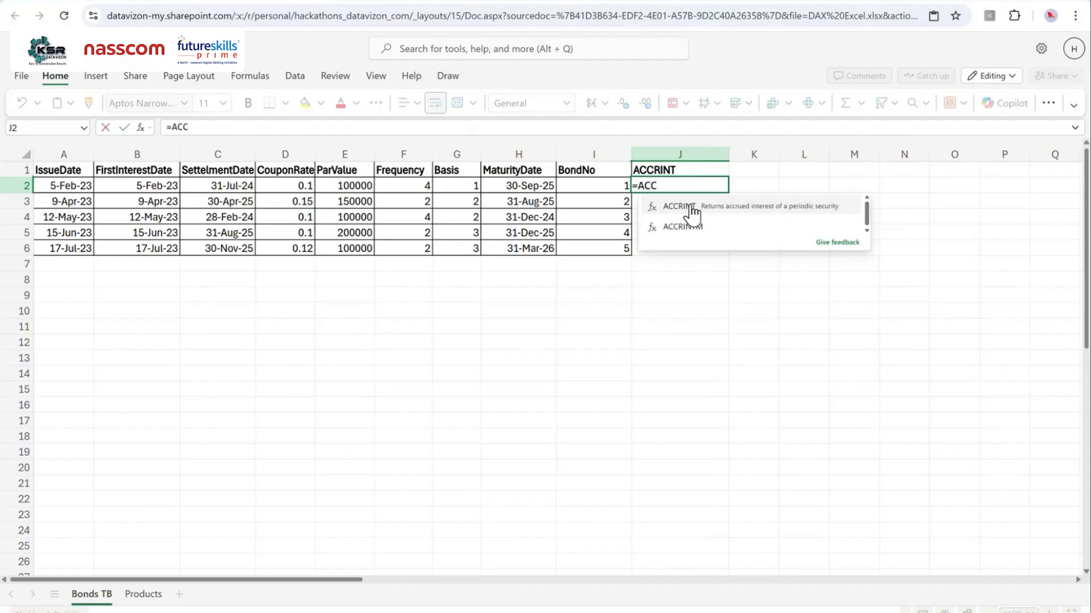
pyautogui.click(694, 209)
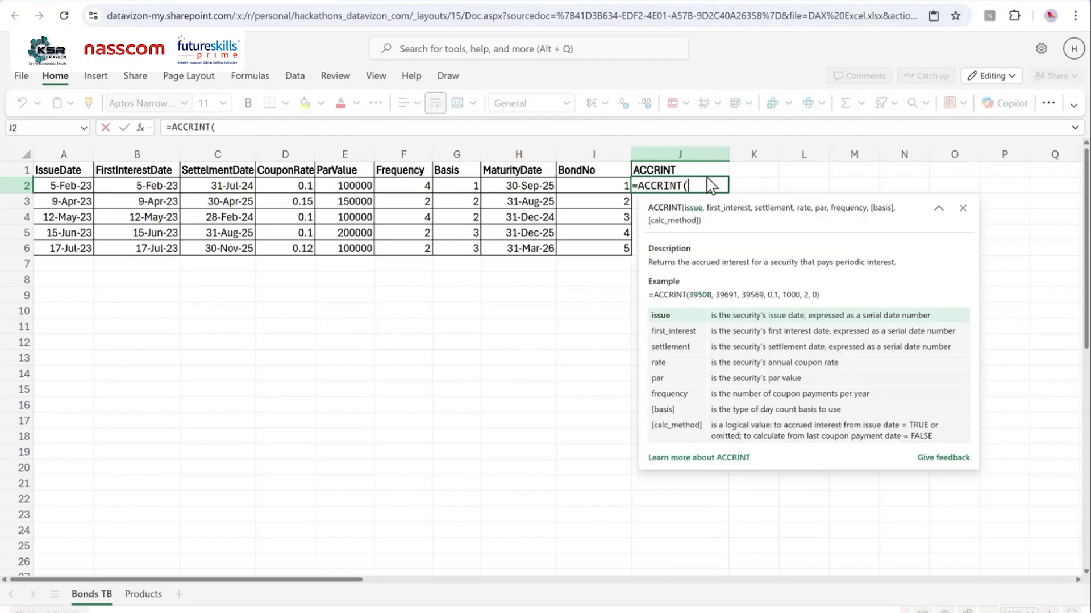
pyautogui.click(68, 184)
pyautogui.write(',')
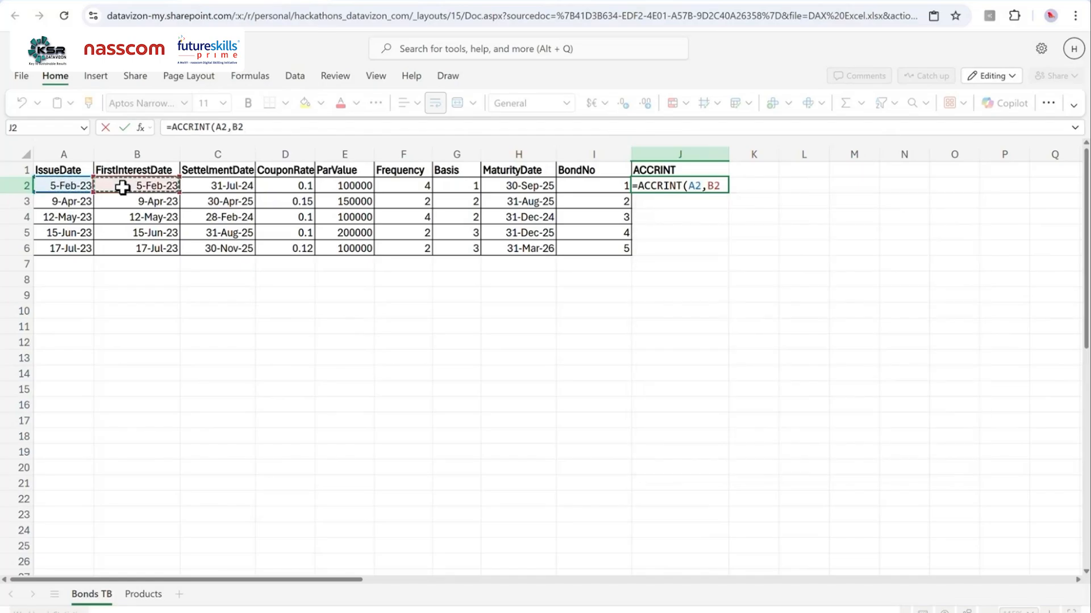
pyautogui.write(',')
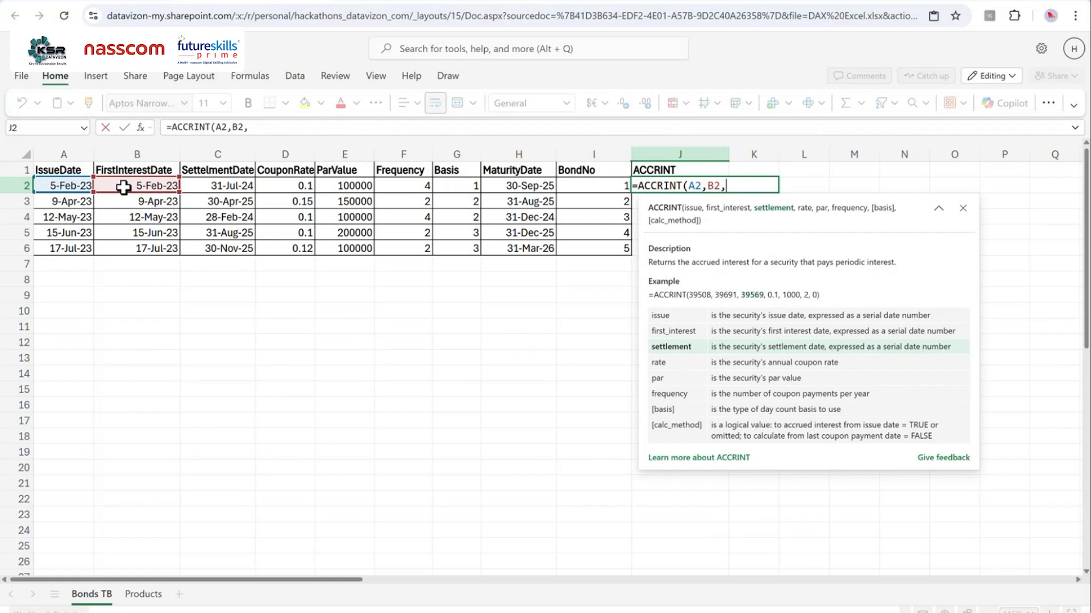
pyautogui.click(217, 185)
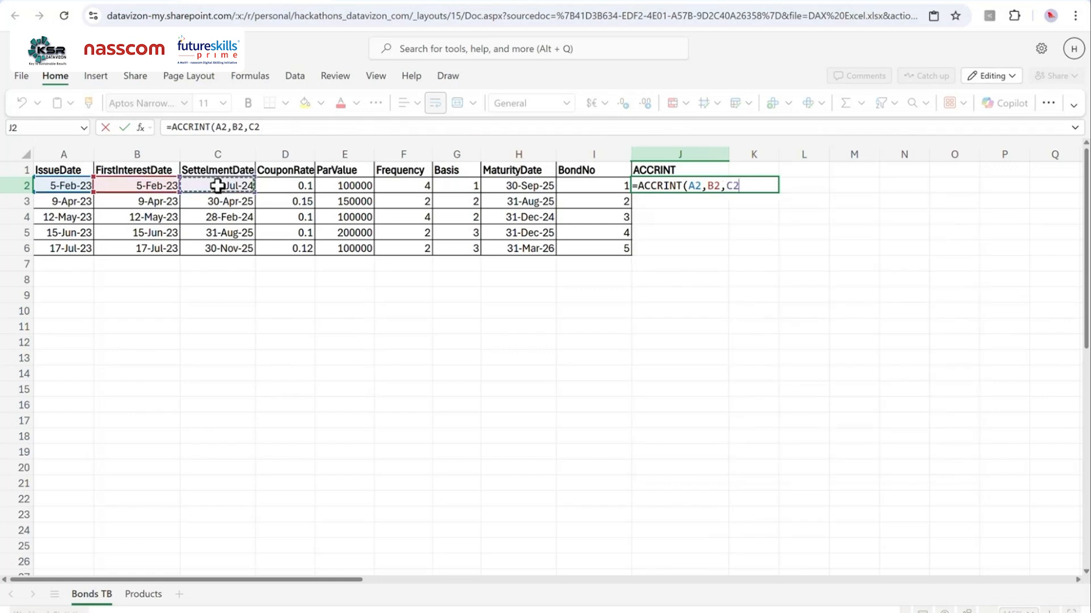
pyautogui.write(',')
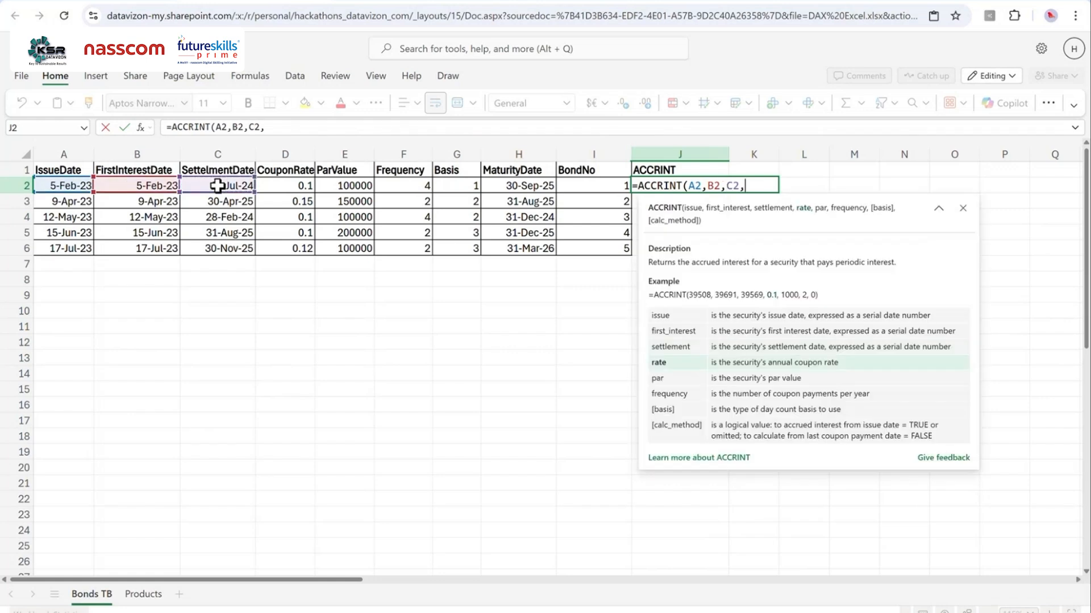
# Step: Complete the J2 formula with D2 as rate, E2 as par, F2 as frequency, G2 as basis and TRUE as calculation method
pyautogui.click(301, 187)
pyautogui.write(',')
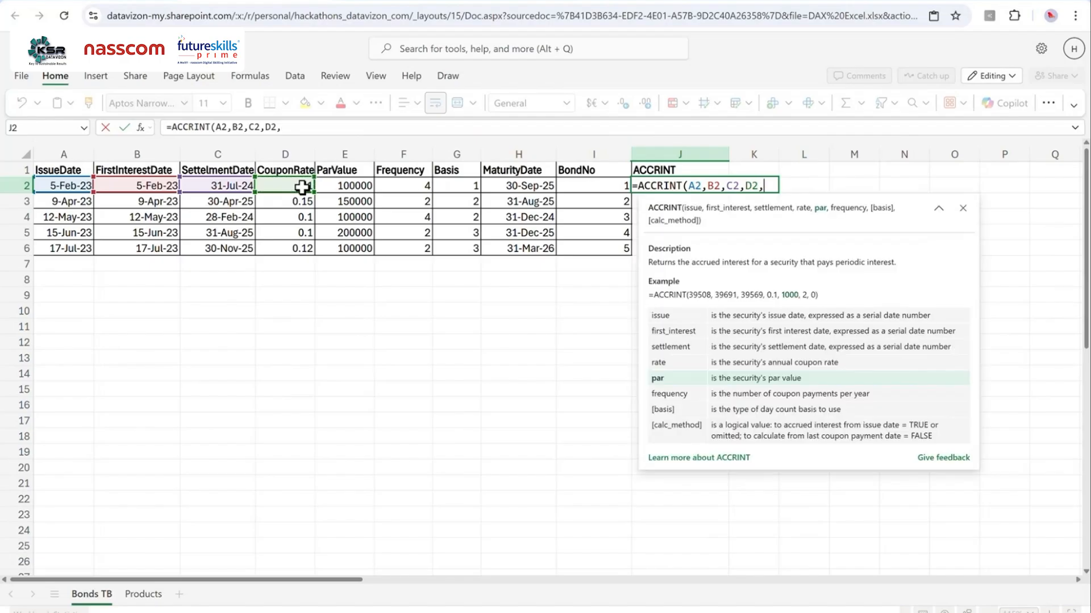
pyautogui.click(361, 182)
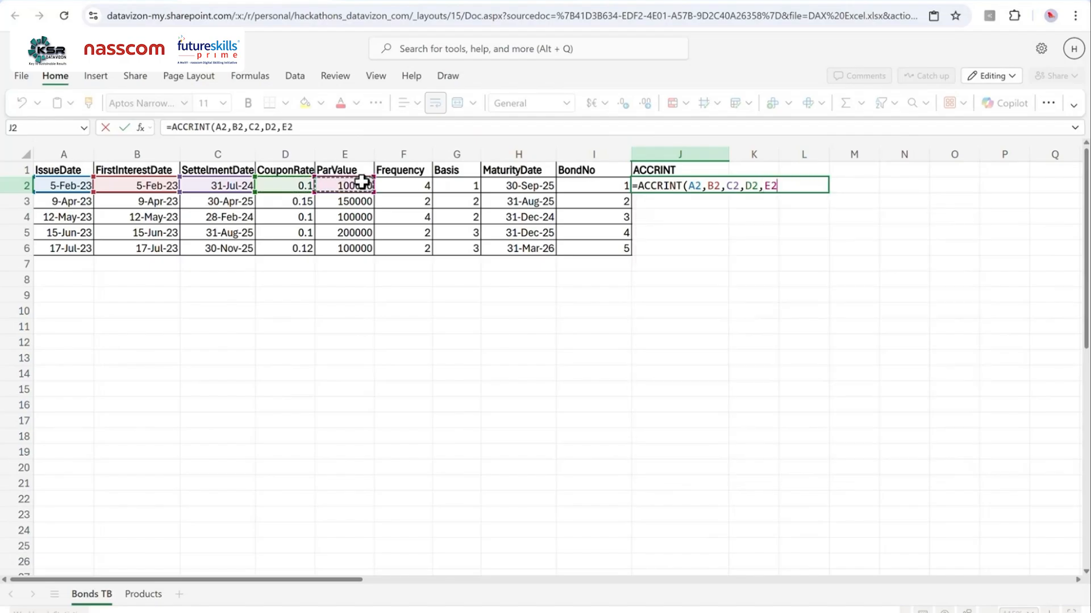
pyautogui.write(',')
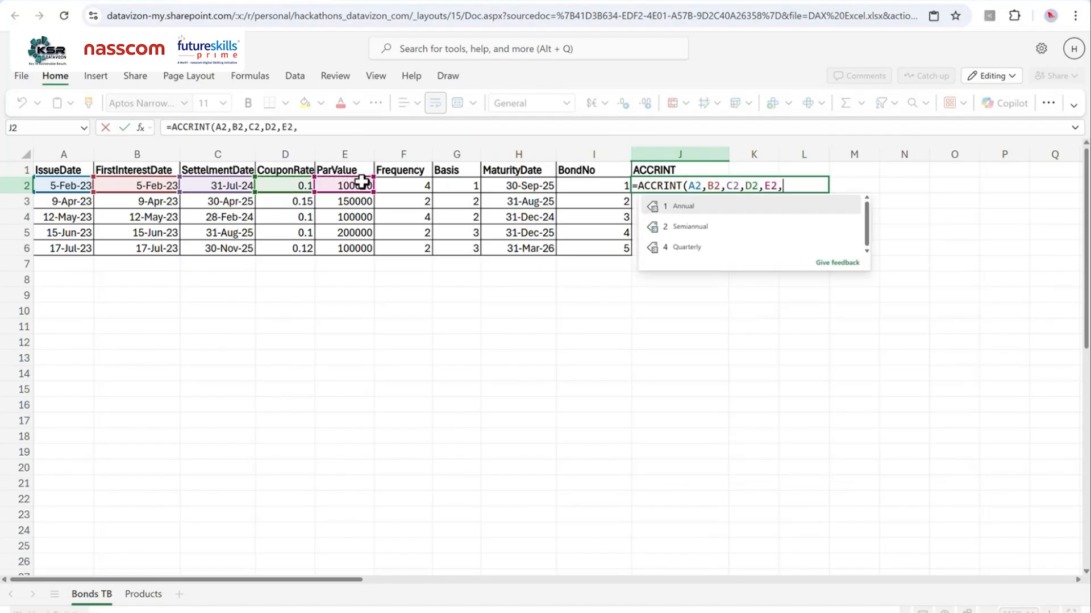
pyautogui.click(412, 188)
pyautogui.write(',')
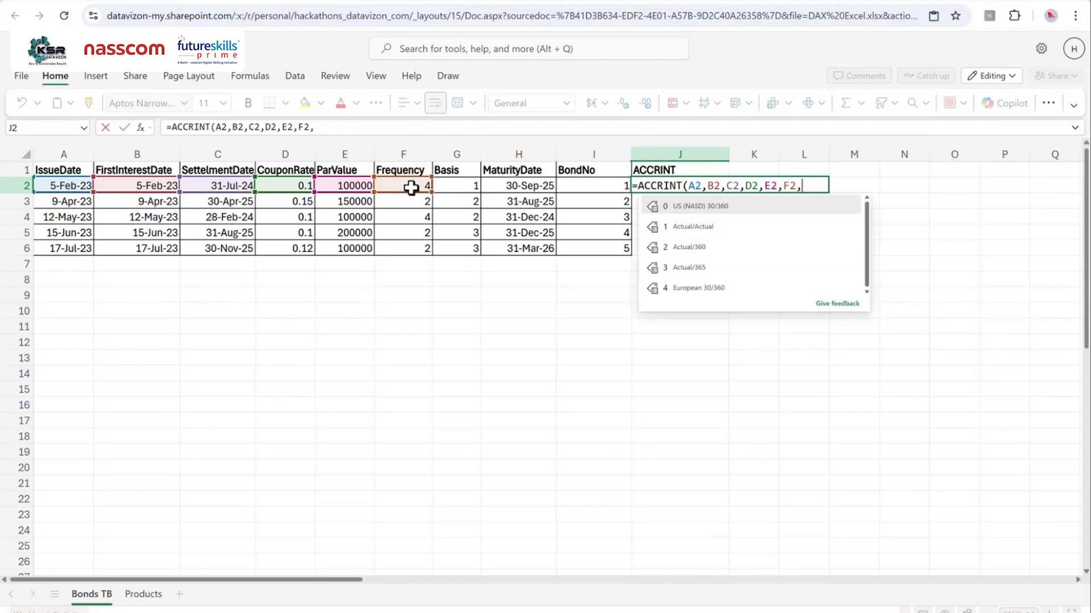
pyautogui.click(462, 185)
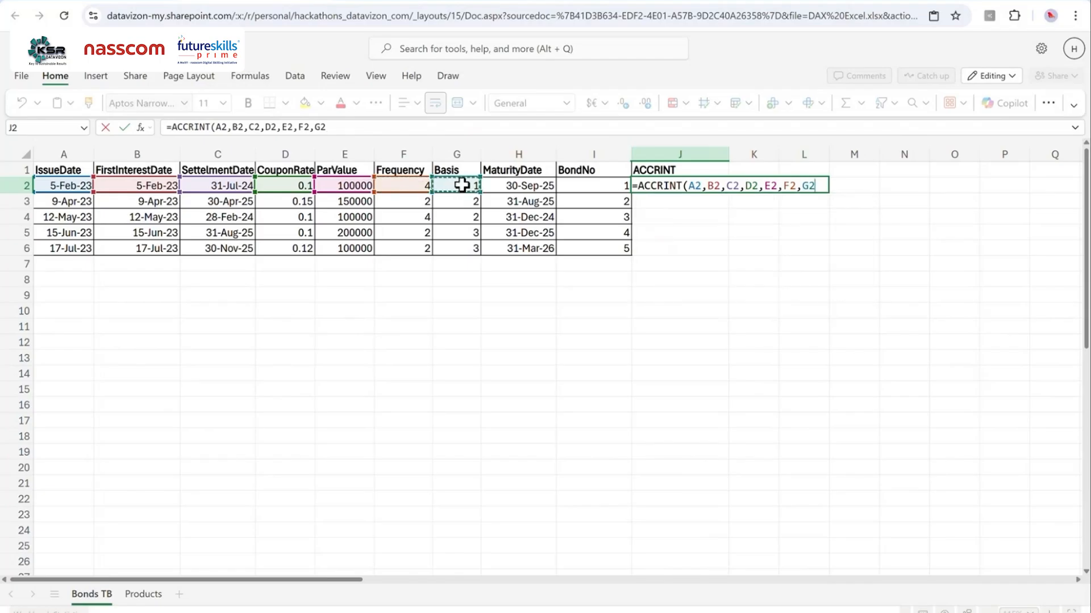
pyautogui.write(',')
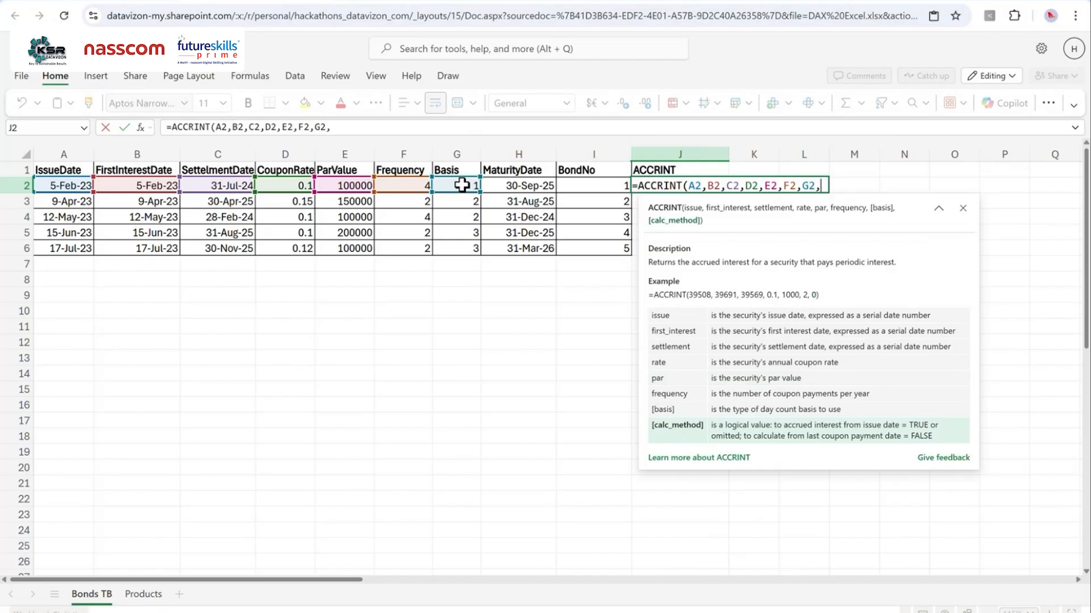
pyautogui.write('TRUE')
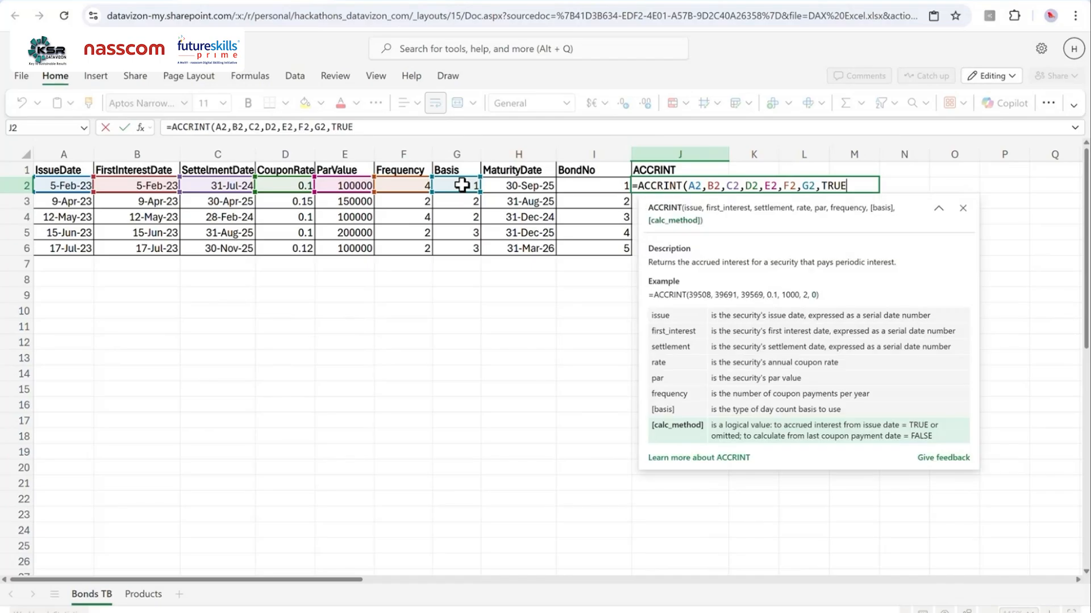
pyautogui.write(')')
pyautogui.press('Return')
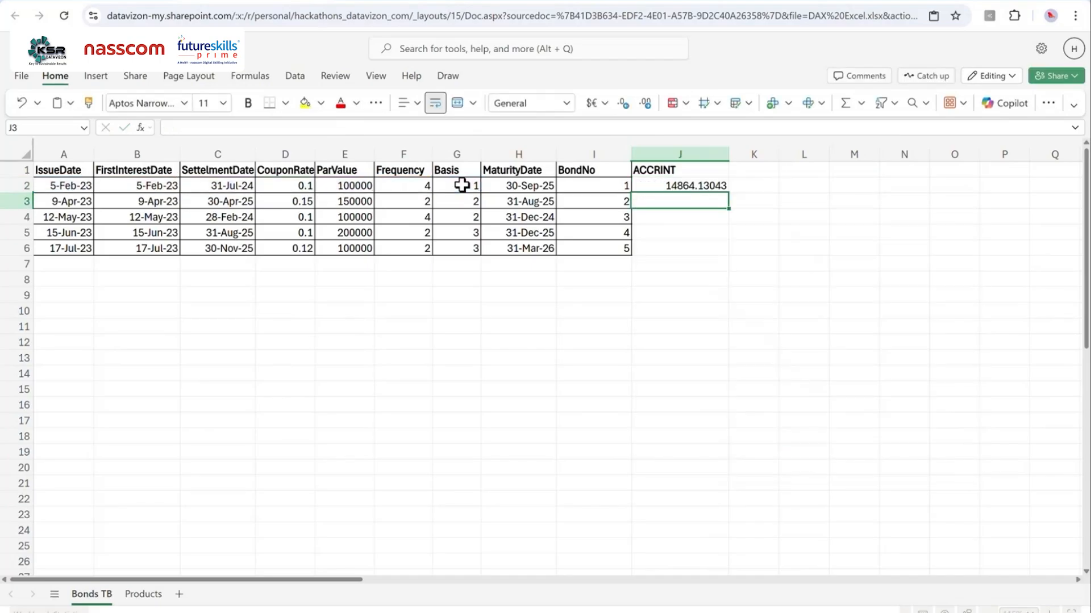
# Step: Copy the ACCRINT formula from J2 into J3:J6 for the remaining bonds
pyautogui.click(677, 185)
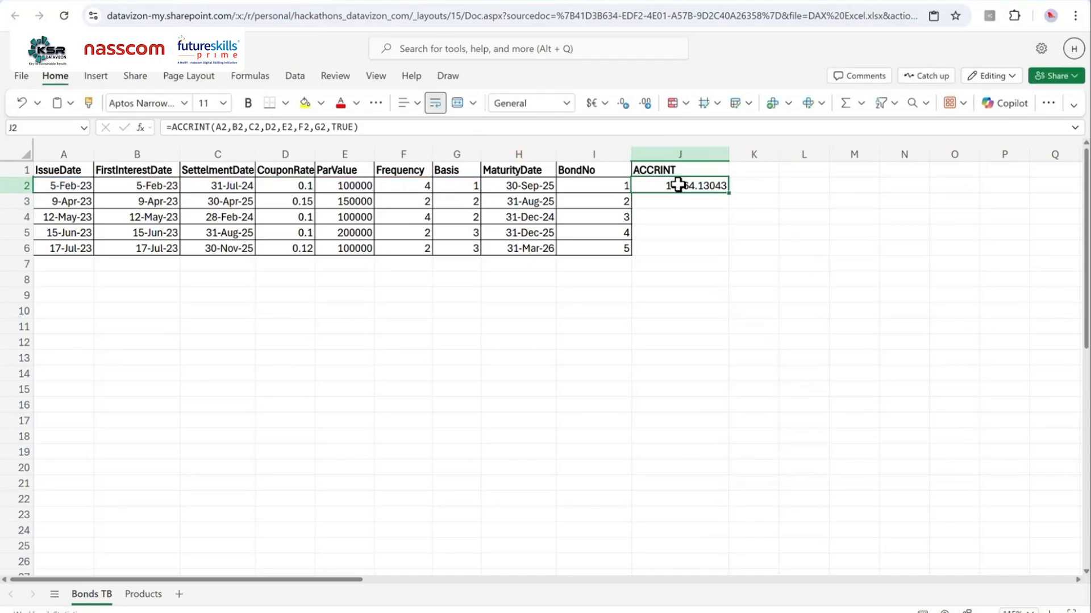
pyautogui.hotkey('ctrl', 'c')
pyautogui.moveTo(686, 200); pyautogui.dragTo(686, 251)
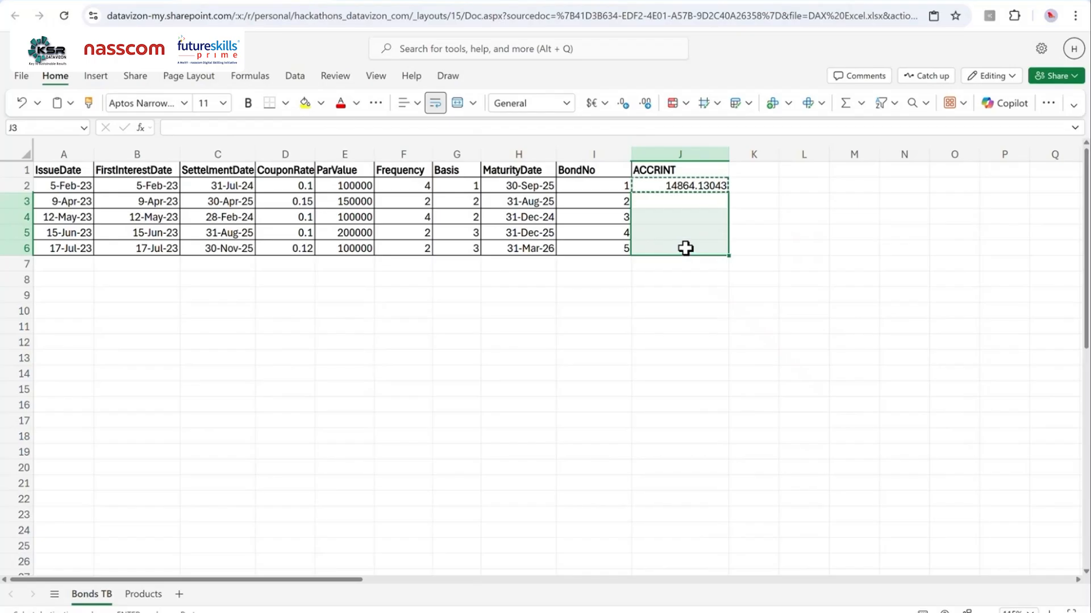
pyautogui.hotkey('ctrl', 'v')
pyautogui.click(680, 321)
# Step: Format the accrued interest values in J2:J6 to show two decimal places
pyautogui.moveTo(699, 187); pyautogui.dragTo(705, 251)
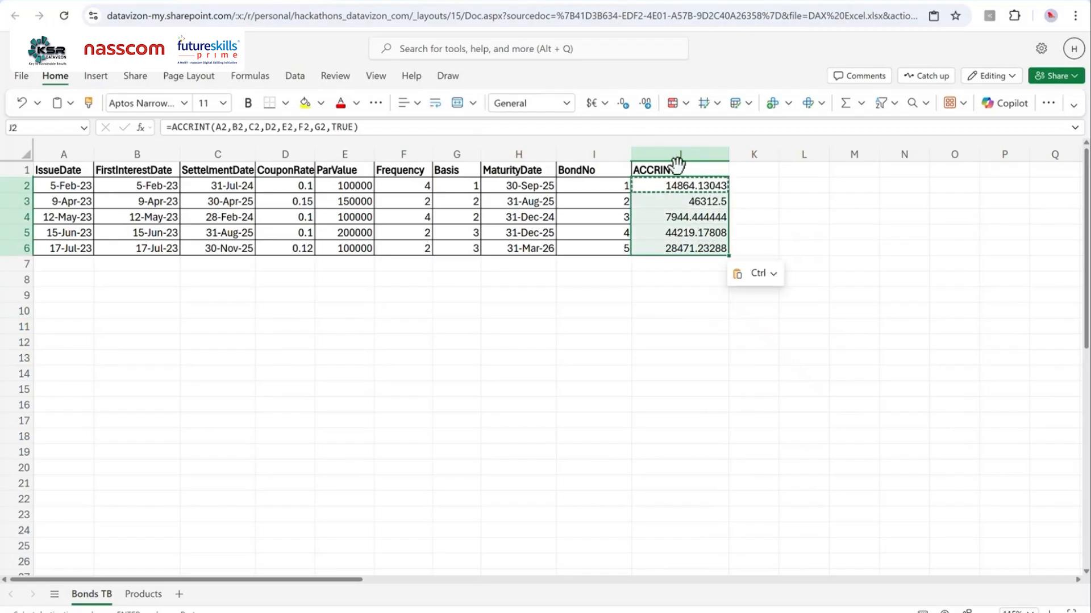
pyautogui.click(647, 111)
pyautogui.click(647, 111)
pyautogui.click(647, 109)
pyautogui.click(623, 108)
pyautogui.click(623, 108)
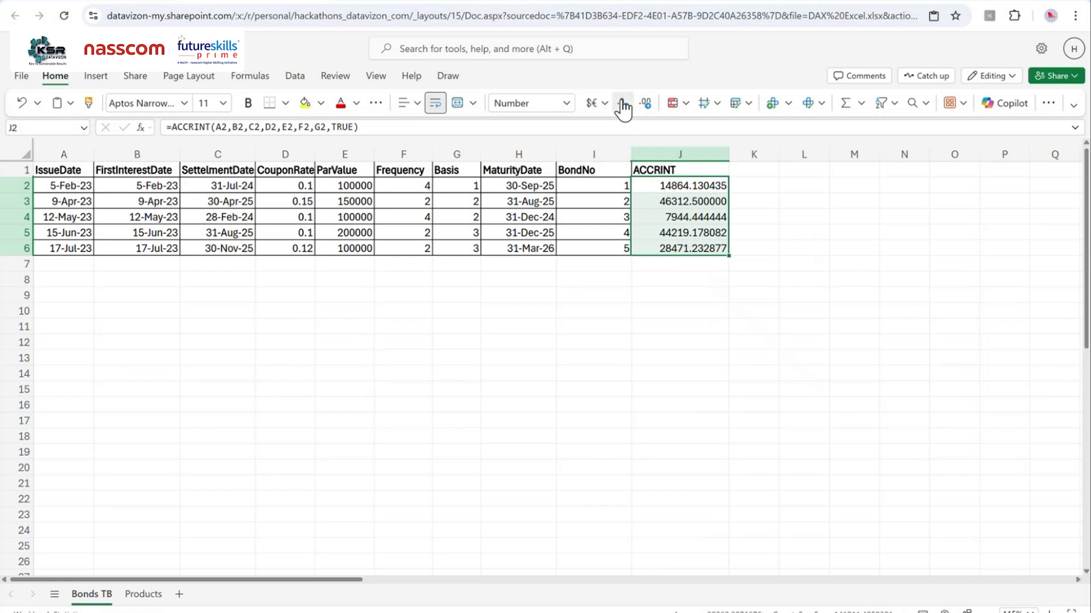
pyautogui.click(623, 108)
pyautogui.click(623, 108)
pyautogui.click(623, 108)
pyautogui.click(623, 108)
pyautogui.click(623, 108)
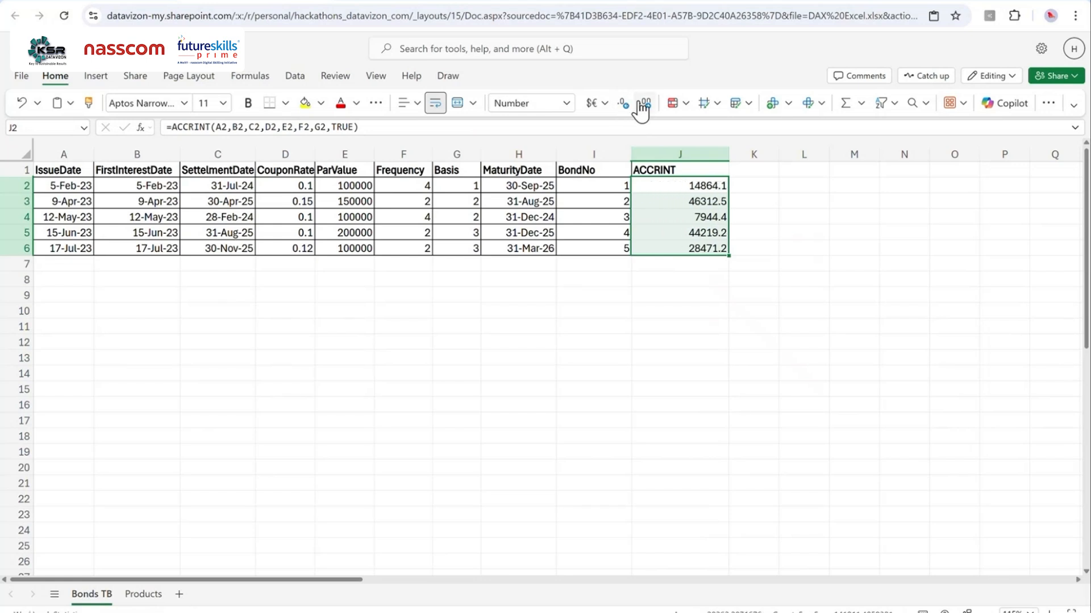
pyautogui.click(642, 109)
pyautogui.moveTo(701, 170); pyautogui.dragTo(708, 256)
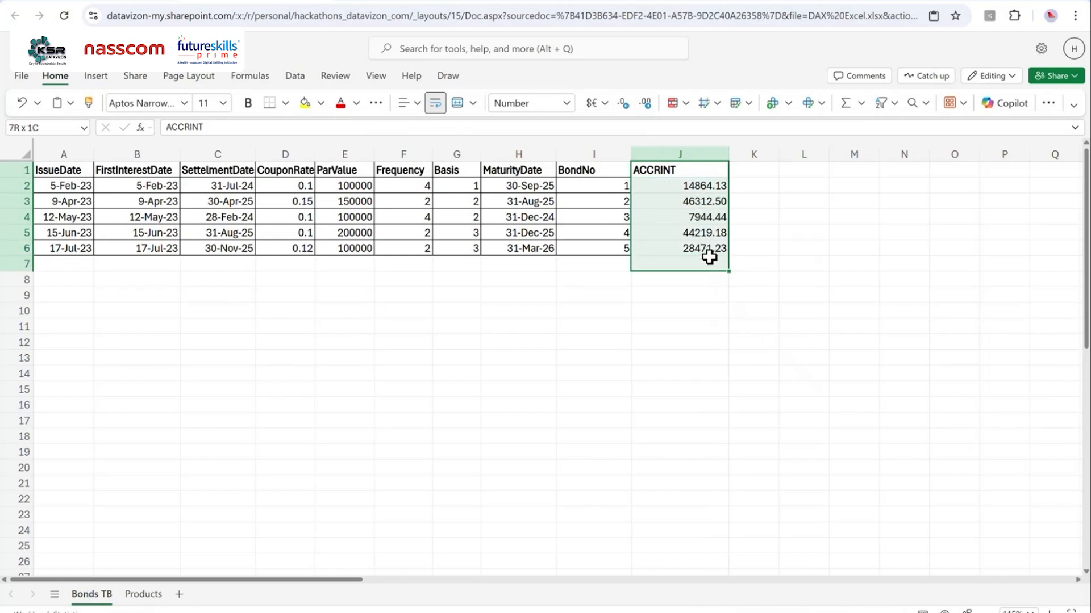
# Step: Fill the ACCRINT column range J1:J6 with a light green color
pyautogui.click(321, 104)
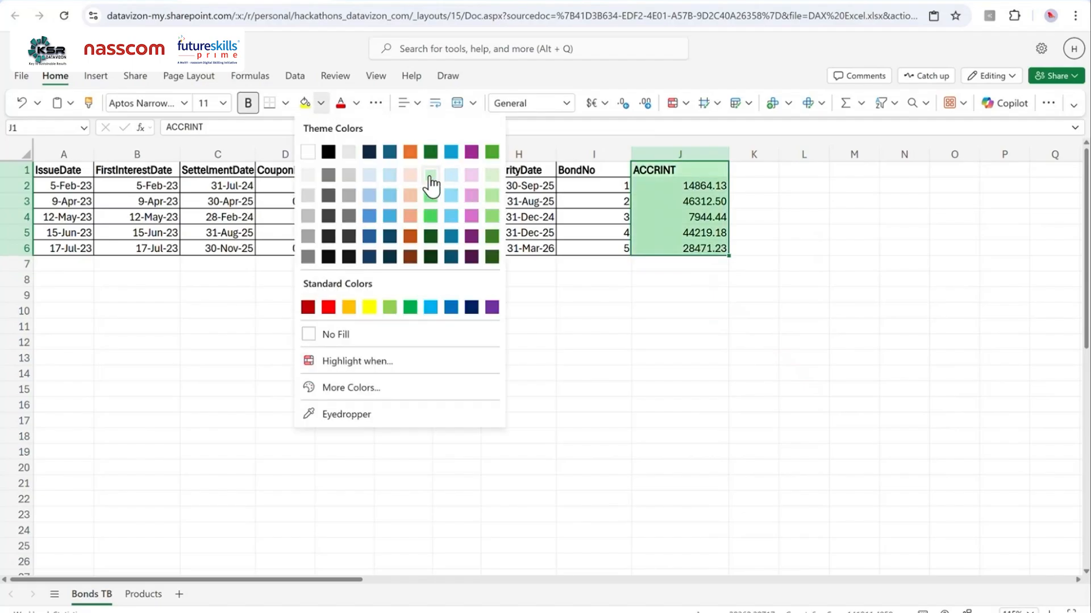
pyautogui.click(430, 175)
pyautogui.click(744, 385)
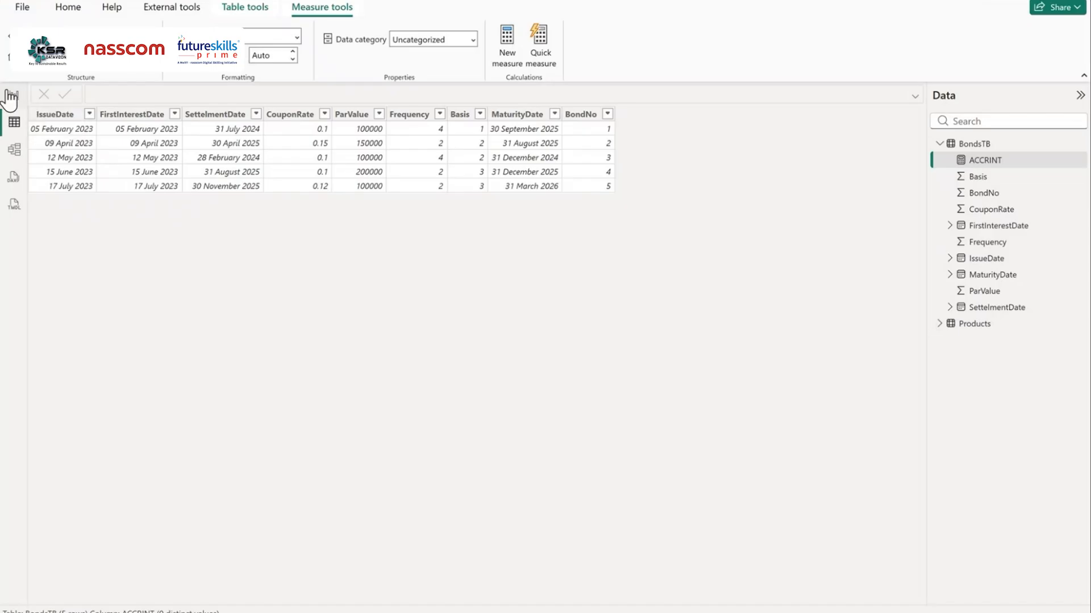
# Step: Switch to the Power BI report page and compare its ACCRINT column with the Excel results by placing the reduced window over the sheet
pyautogui.click(13, 95)
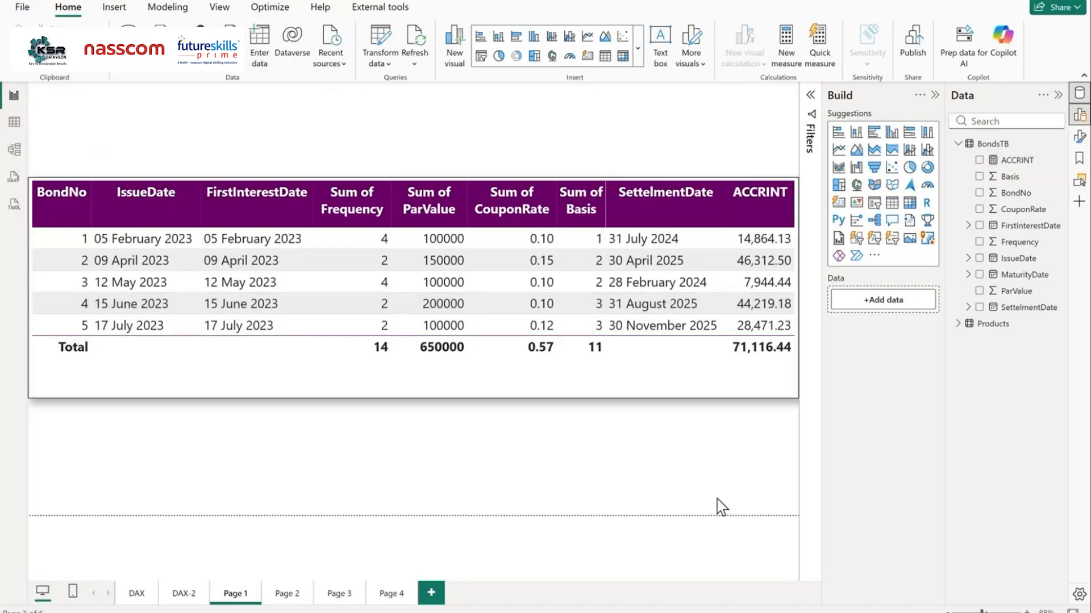
pyautogui.click(1045, 1)
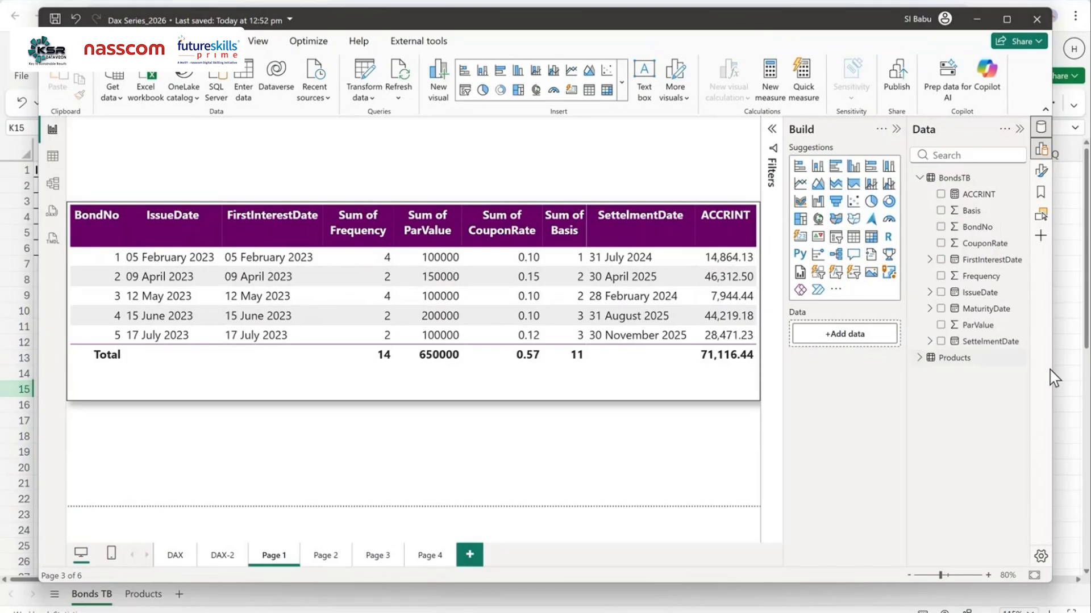
pyautogui.moveTo(1055, 378); pyautogui.dragTo(635, 395)
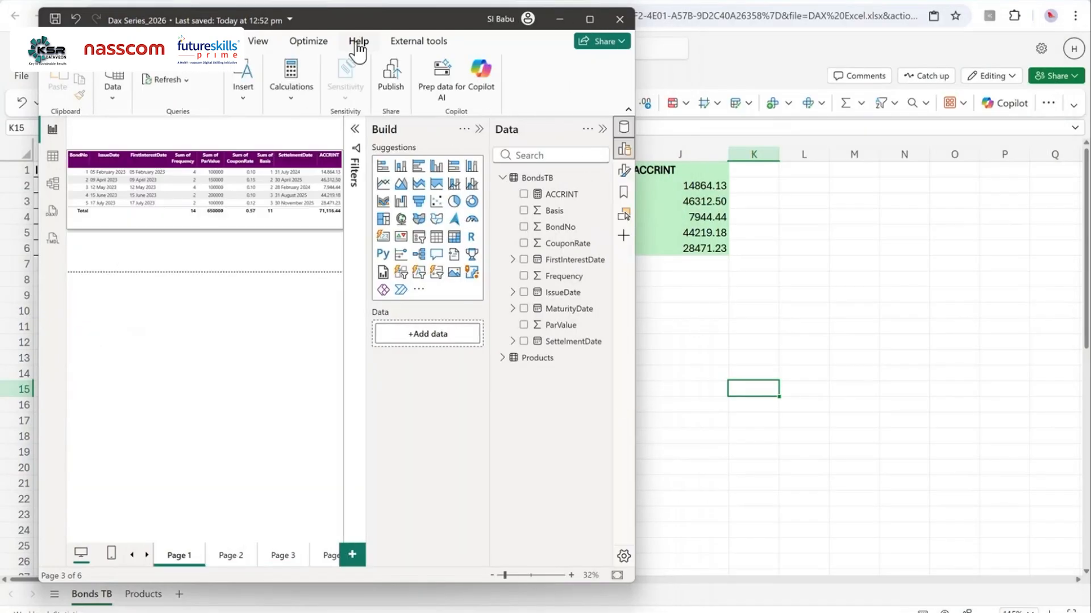
pyautogui.moveTo(376, 12); pyautogui.dragTo(593, 64)
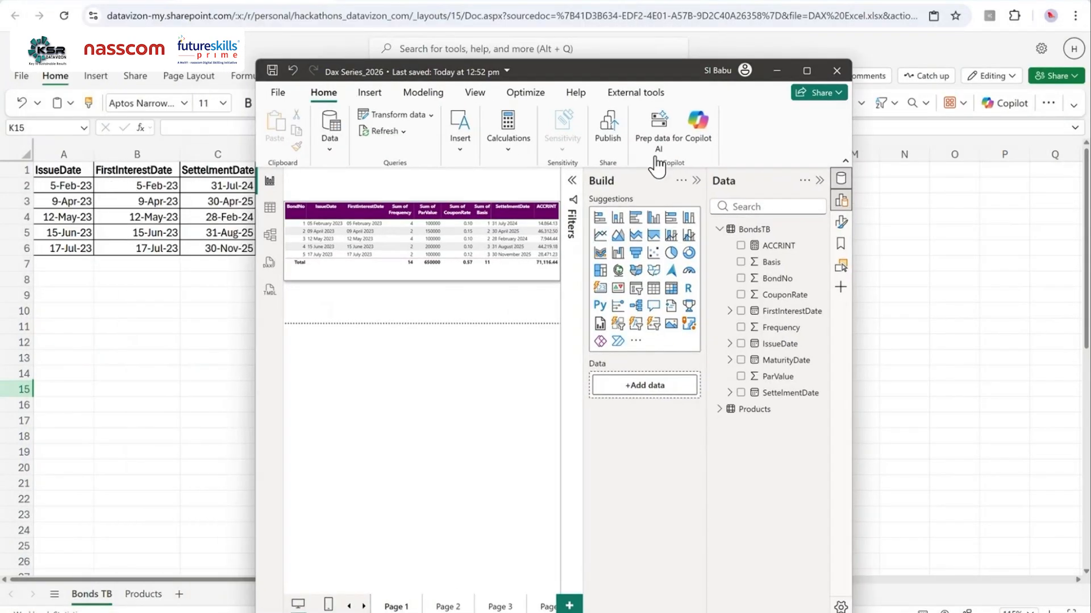
pyautogui.click(696, 180)
pyautogui.click(820, 180)
pyautogui.moveTo(658, 75); pyautogui.dragTo(755, 258)
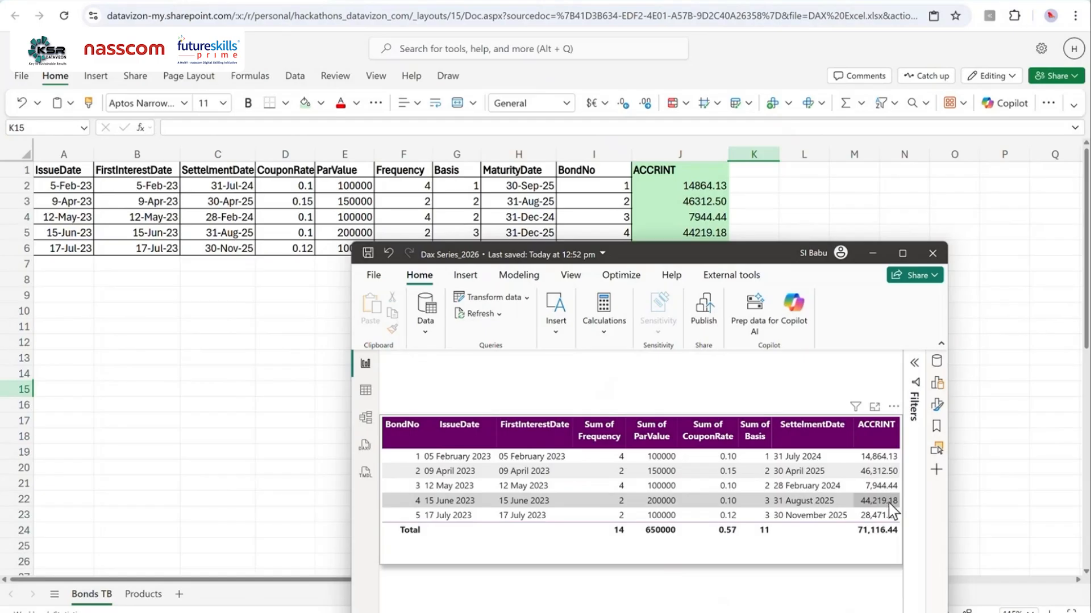
pyautogui.moveTo(719, 259); pyautogui.dragTo(620, 137)
pyautogui.click(803, 134)
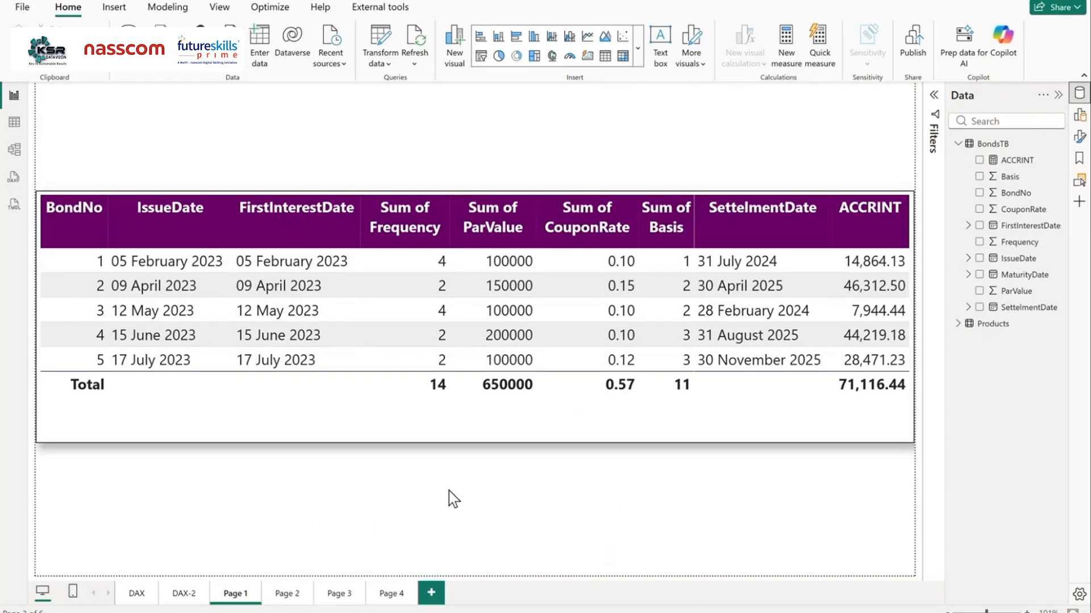
# Step: Create a new measure in the BondsTB table and name it ACCRINTM
pyautogui.click(993, 147)
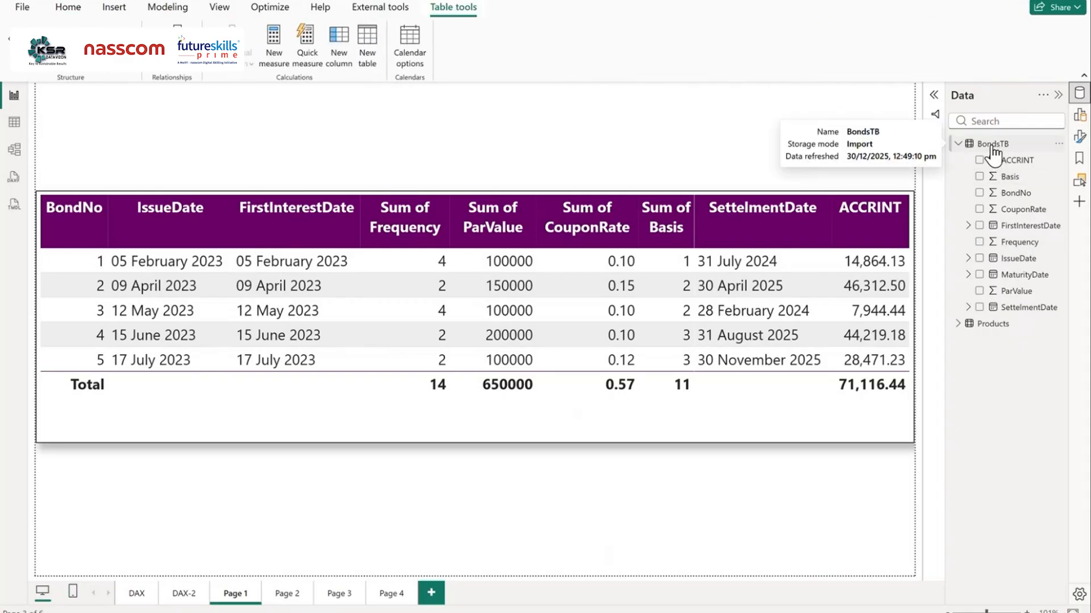
pyautogui.click(1060, 146)
pyautogui.press('Escape')
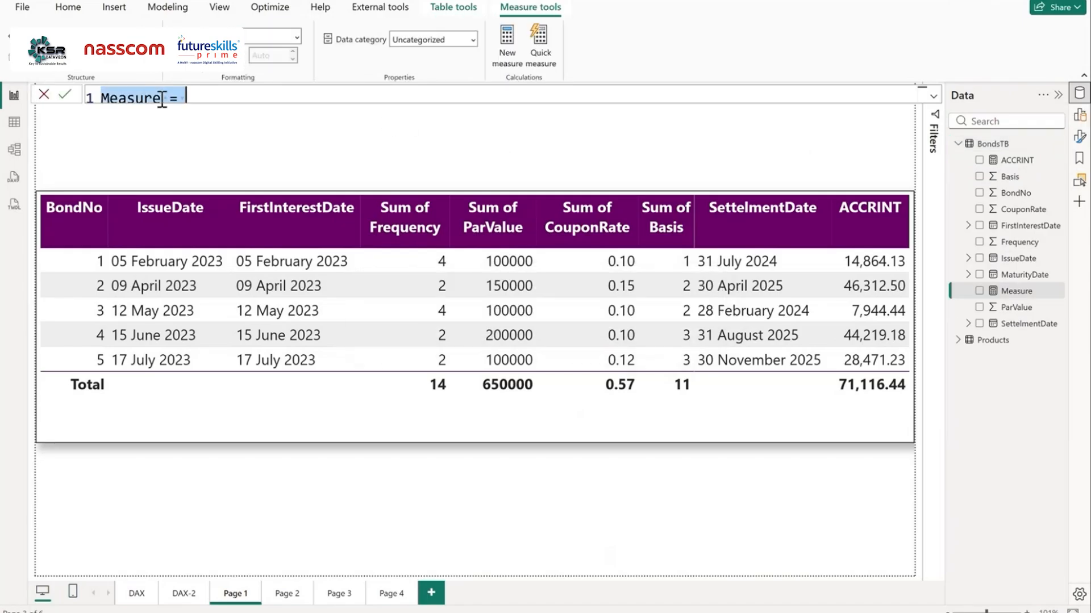
pyautogui.click(161, 100)
pyautogui.press('BackSpace')
pyautogui.press('BackSpace')
pyautogui.press('BackSpace')
pyautogui.press('BackSpace')
pyautogui.press('BackSpace')
pyautogui.press('BackSpace')
pyautogui.press('BackSpace')
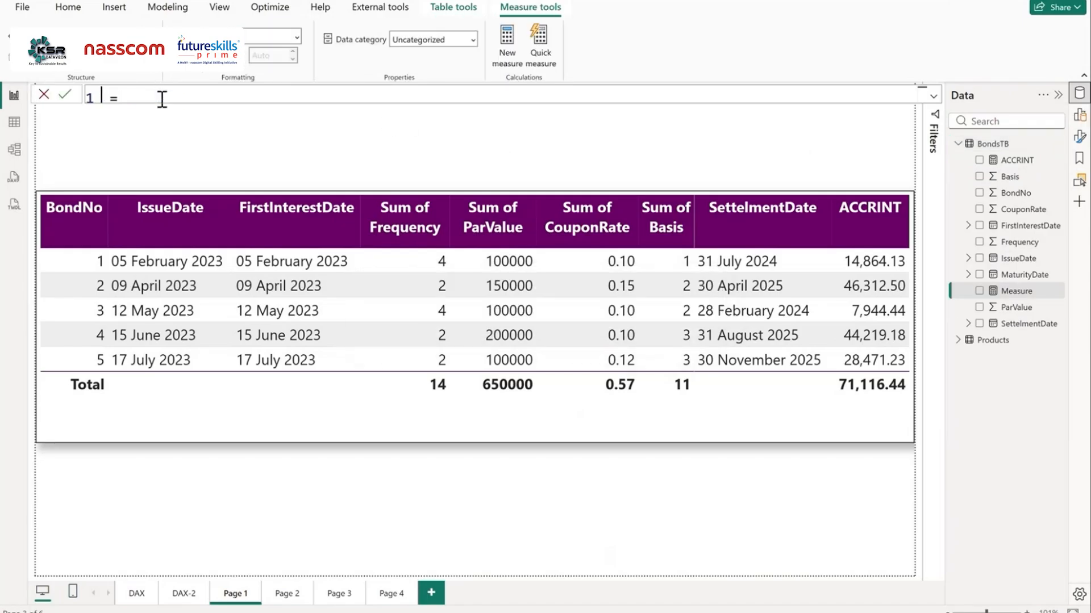
pyautogui.write('A')
pyautogui.write('CCRINTM')
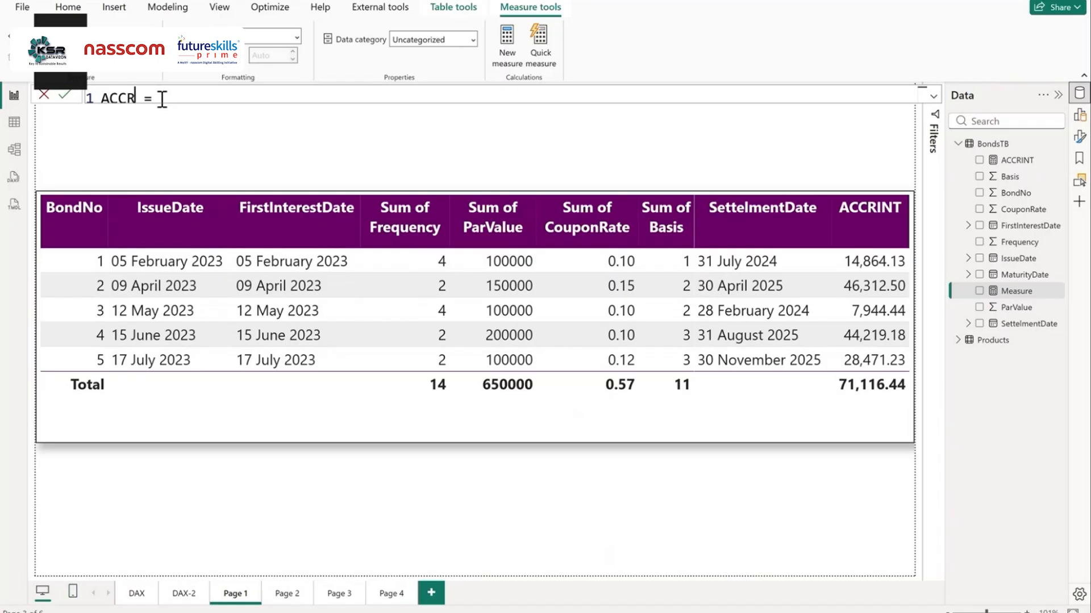
pyautogui.click(204, 97)
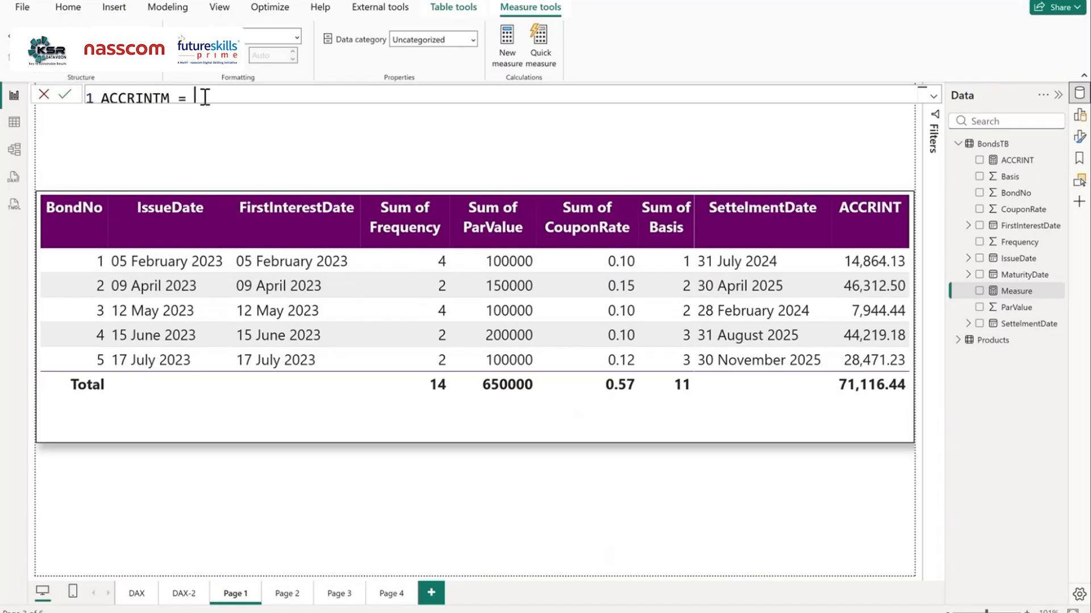
# Step: Define the variable ISSUEDATE as MAX(BondsTB[IssueDate]) on a new line, consulting the ACCRINTM reference page for its purpose
pyautogui.hotkey('shift', 'Return')
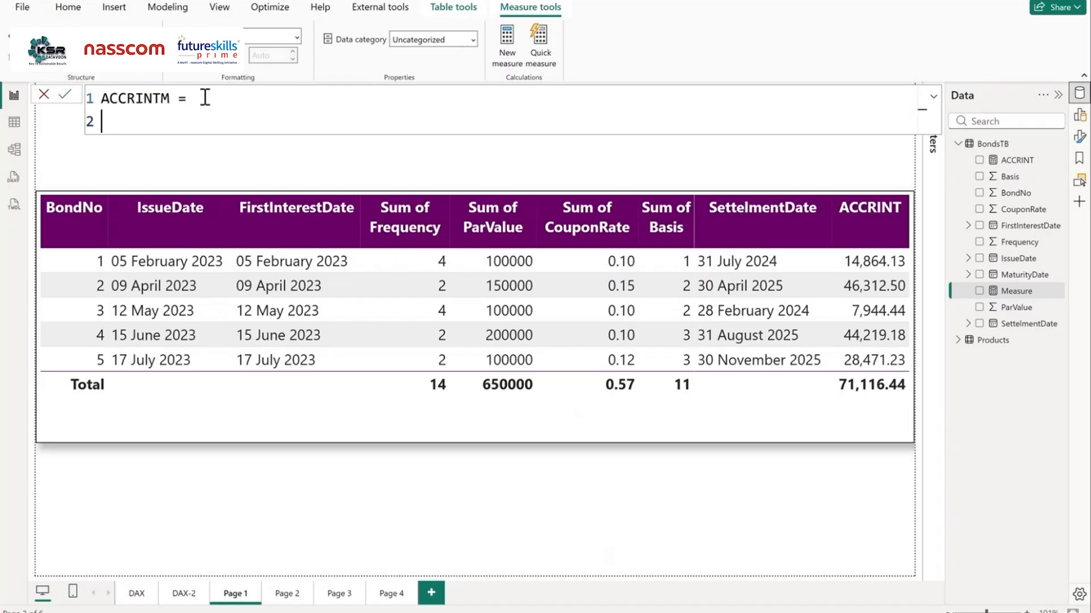
pyautogui.write('VAR')
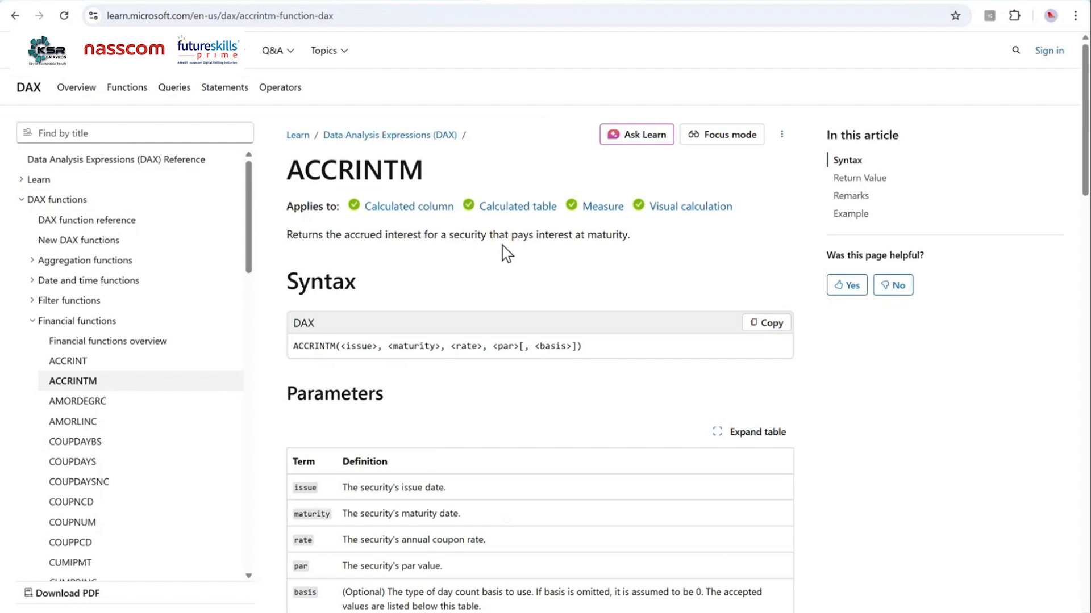
pyautogui.moveTo(588, 236); pyautogui.dragTo(631, 239)
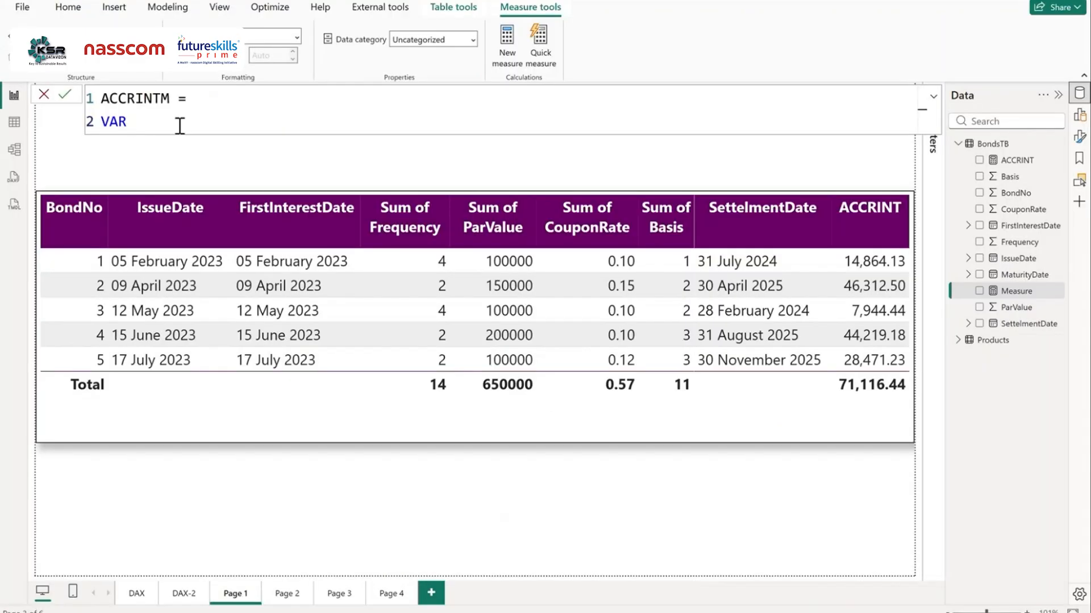
pyautogui.write('ISSUEDATE = MAX(BondsTB[IssueDate]')
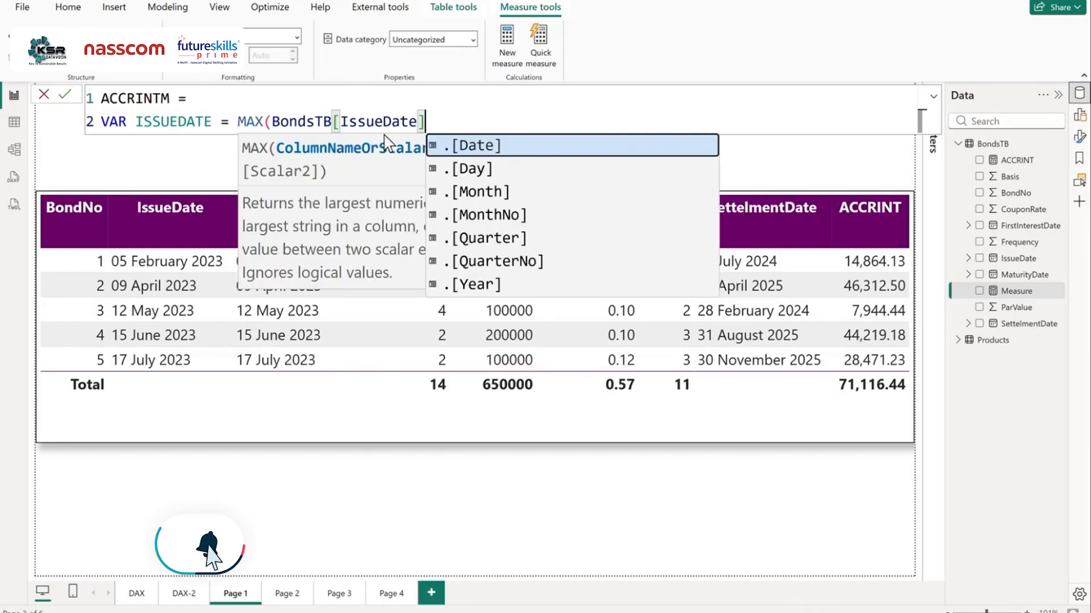
pyautogui.write(')')
pyautogui.hotkey('shift', 'Return')
# Step: Add the variable MATDATE to the measure as MAX(BondsTB[MaturityDate])
pyautogui.write('VA')
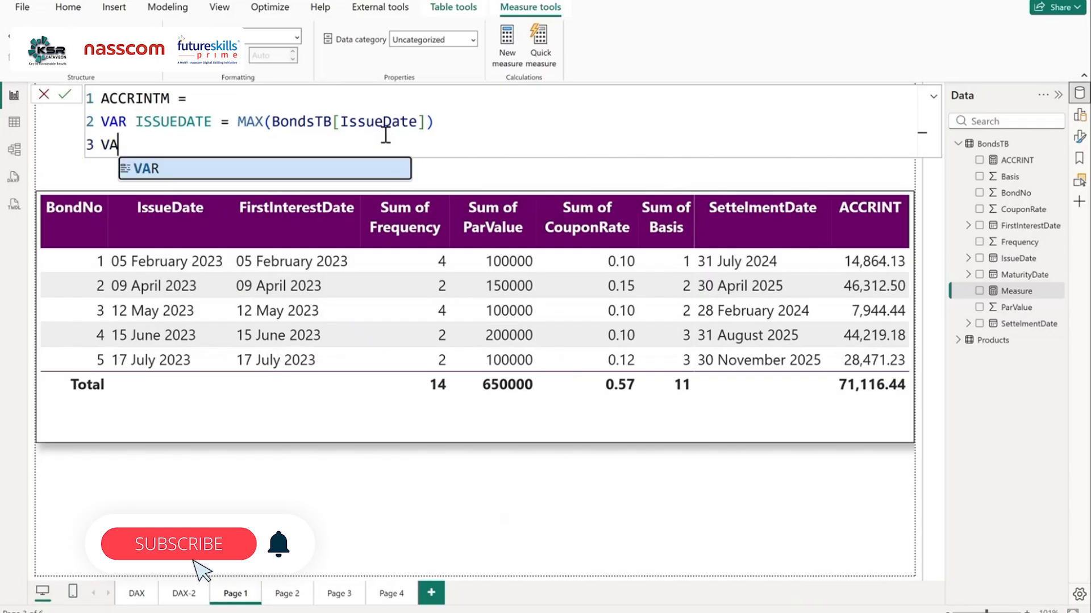
pyautogui.write('R MATDAT')
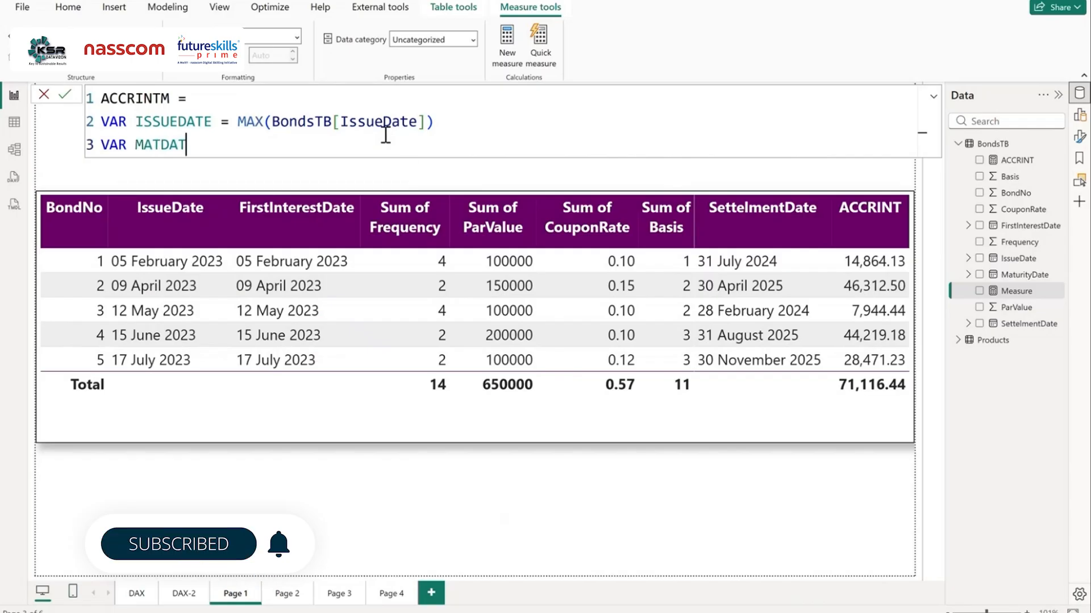
pyautogui.write('E = MAX')
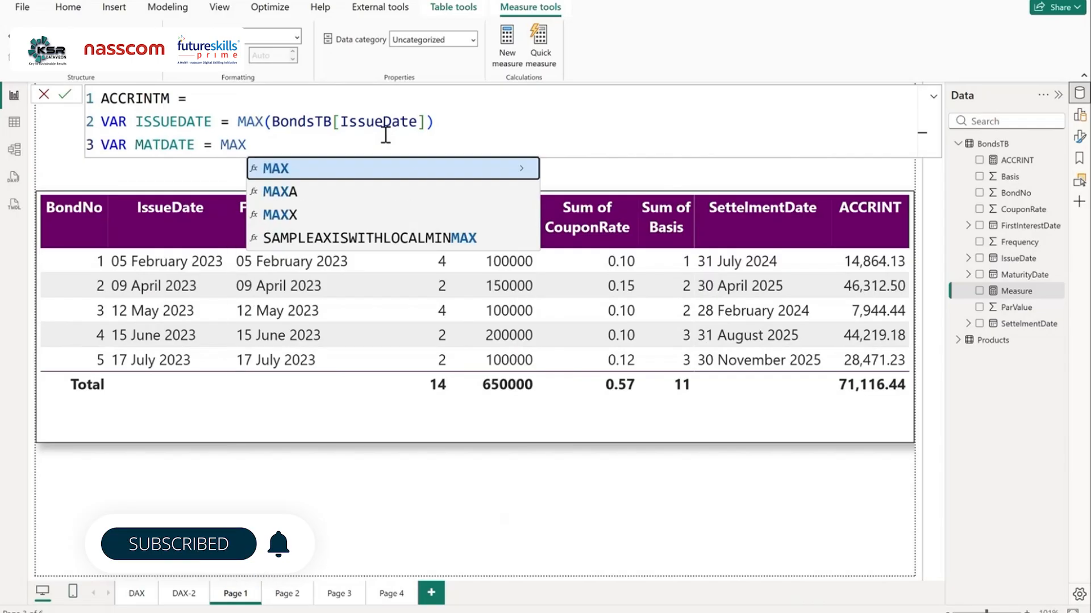
pyautogui.write('(MATU')
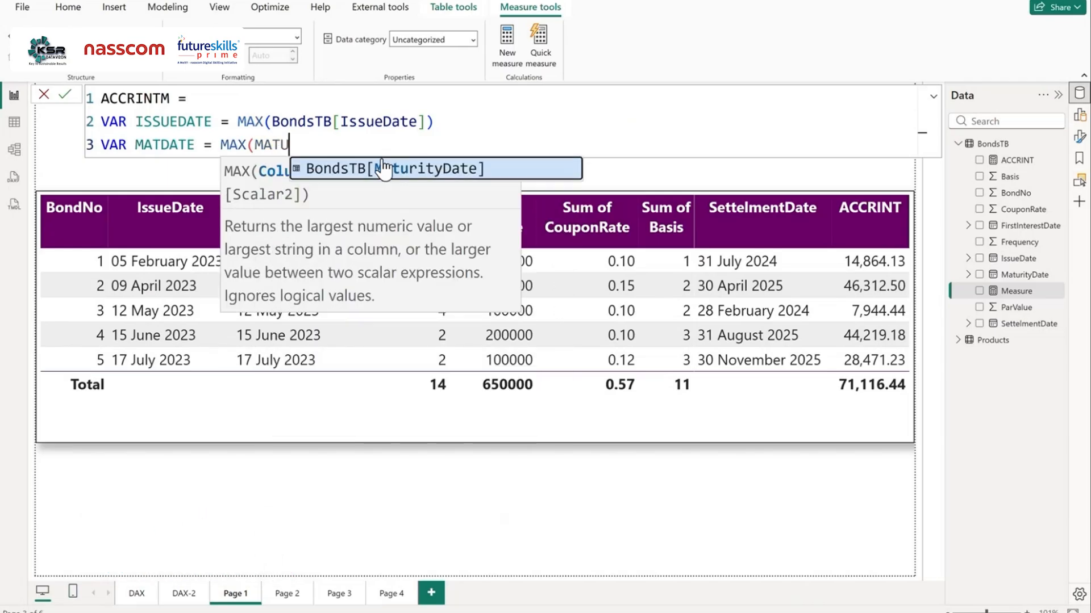
pyautogui.press('Tab')
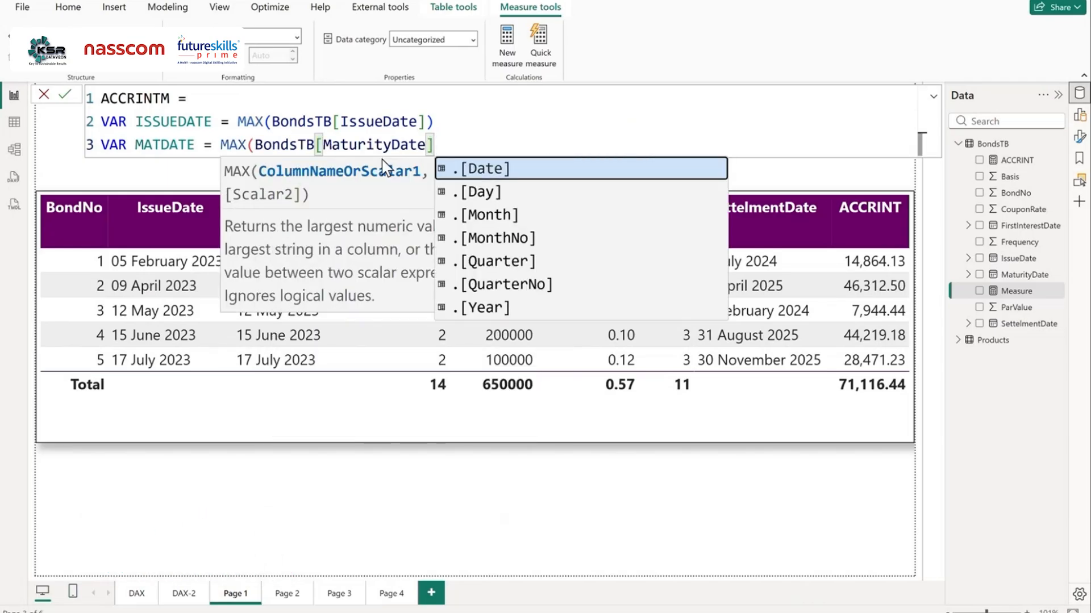
pyautogui.write(')')
pyautogui.hotkey('shift', 'Return')
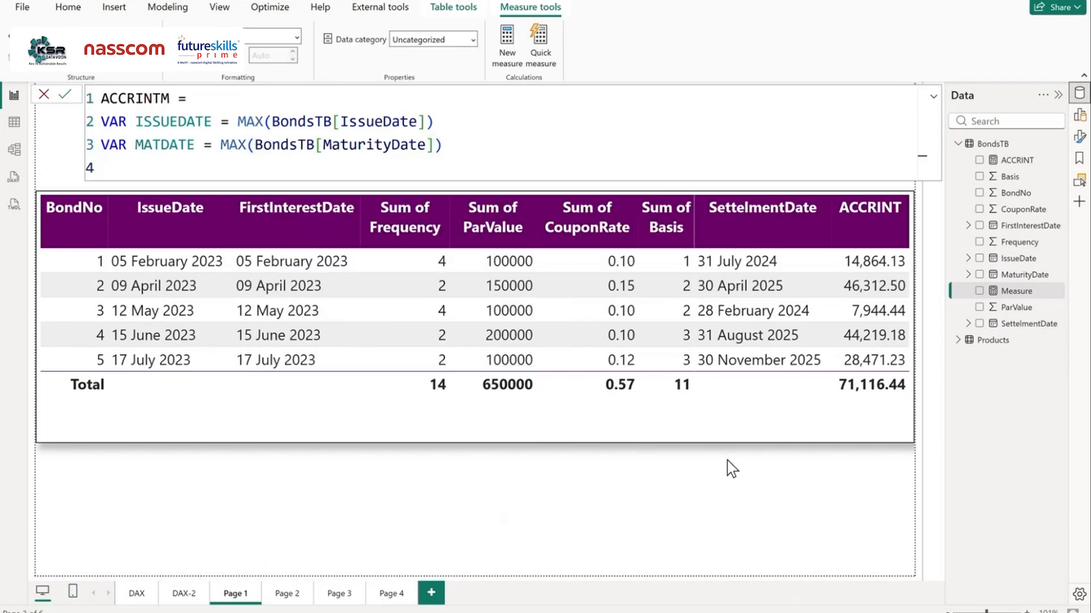
# Step: Check the ACCRINTM parameters in the DAX reference and add the variable CRATE as MAX(BondsTB[CouponRate])
pyautogui.hotkey('alt', 'Tab')
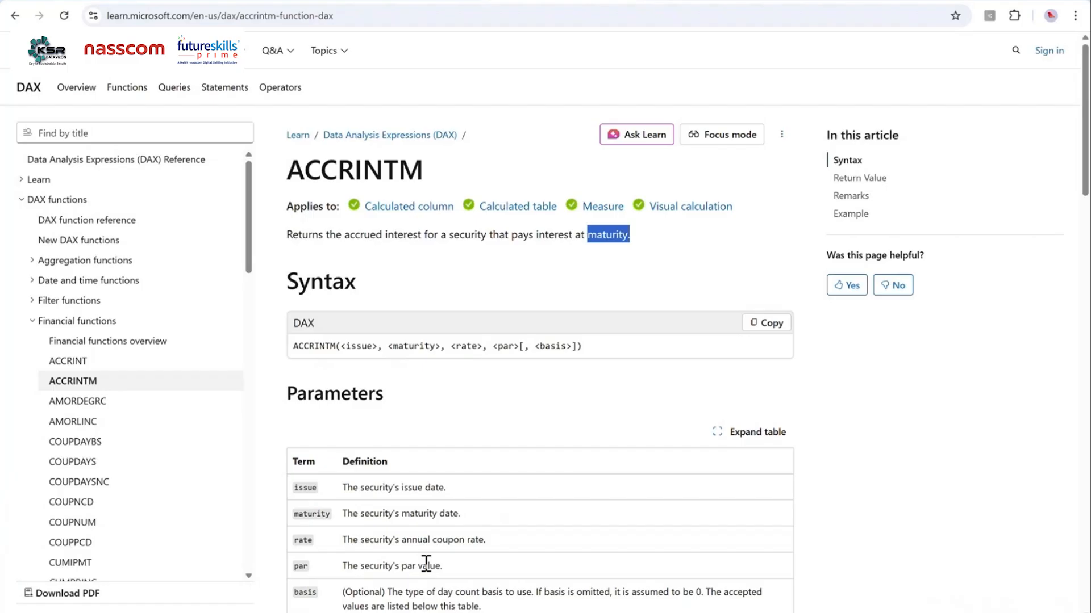
pyautogui.scroll(-1, 689, 526)
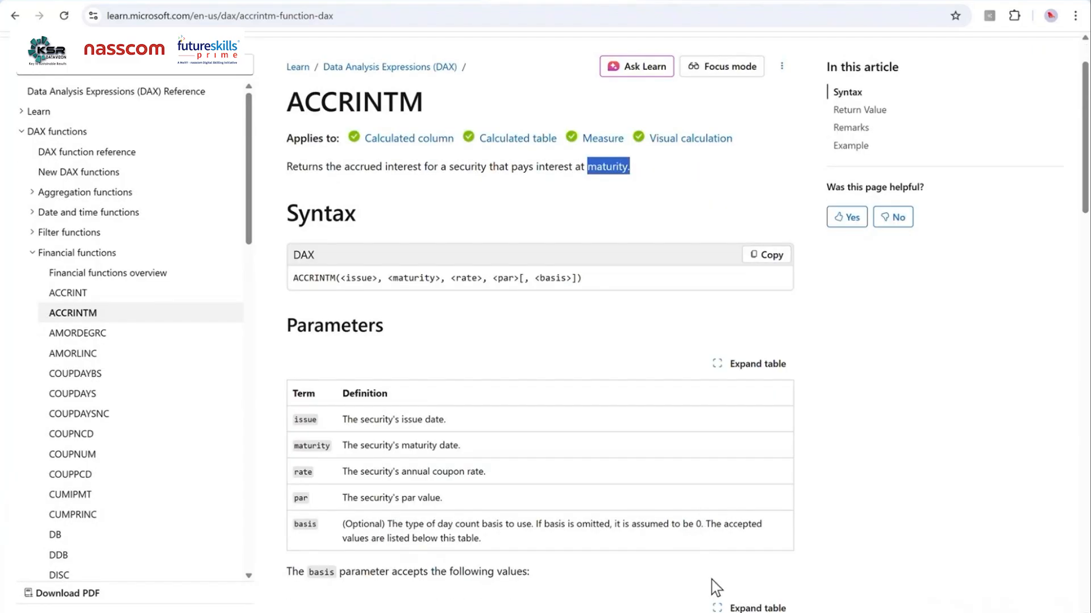
pyautogui.click(715, 612)
pyautogui.write('VAR ')
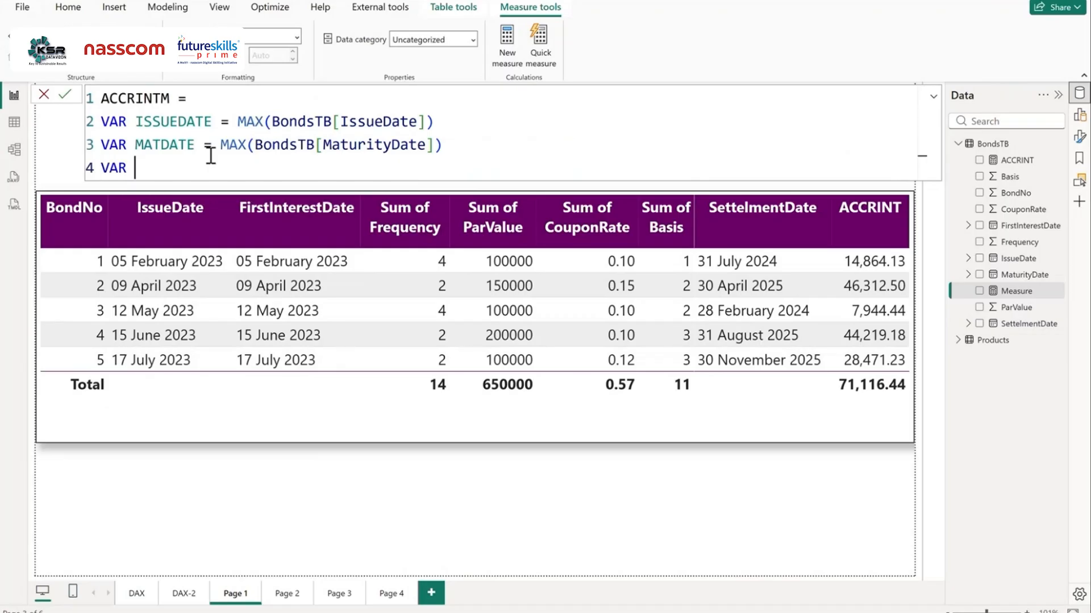
pyautogui.write('CRATE = MAX')
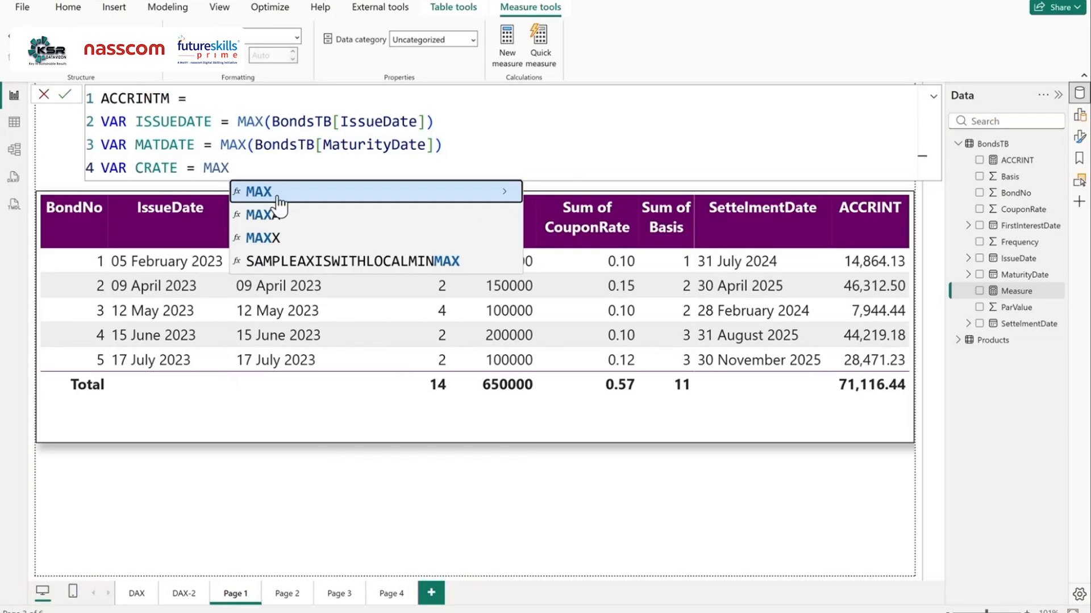
pyautogui.write('(COUP')
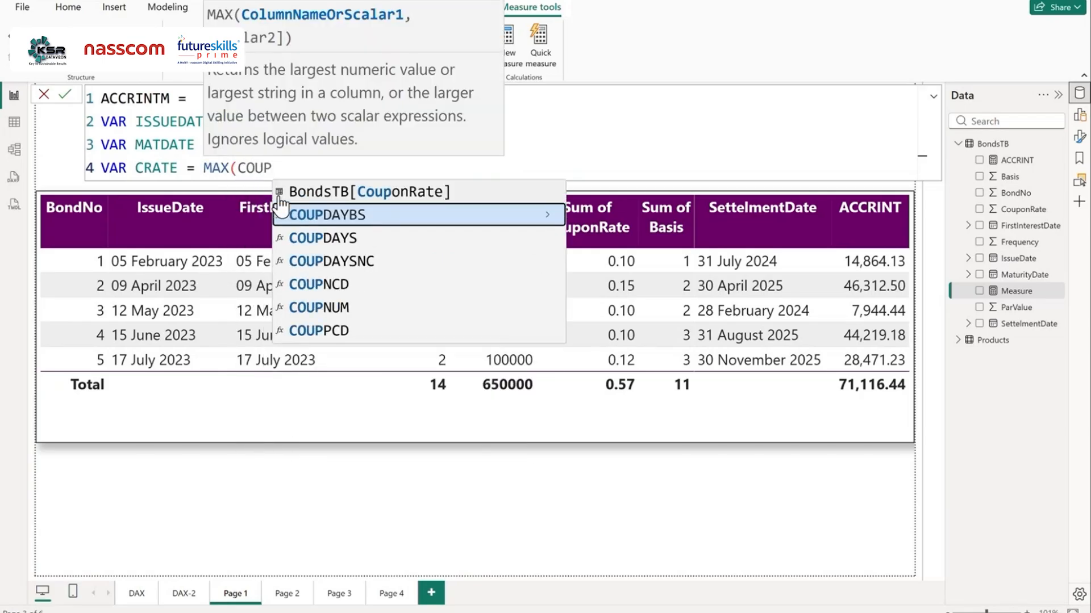
pyautogui.click(366, 191)
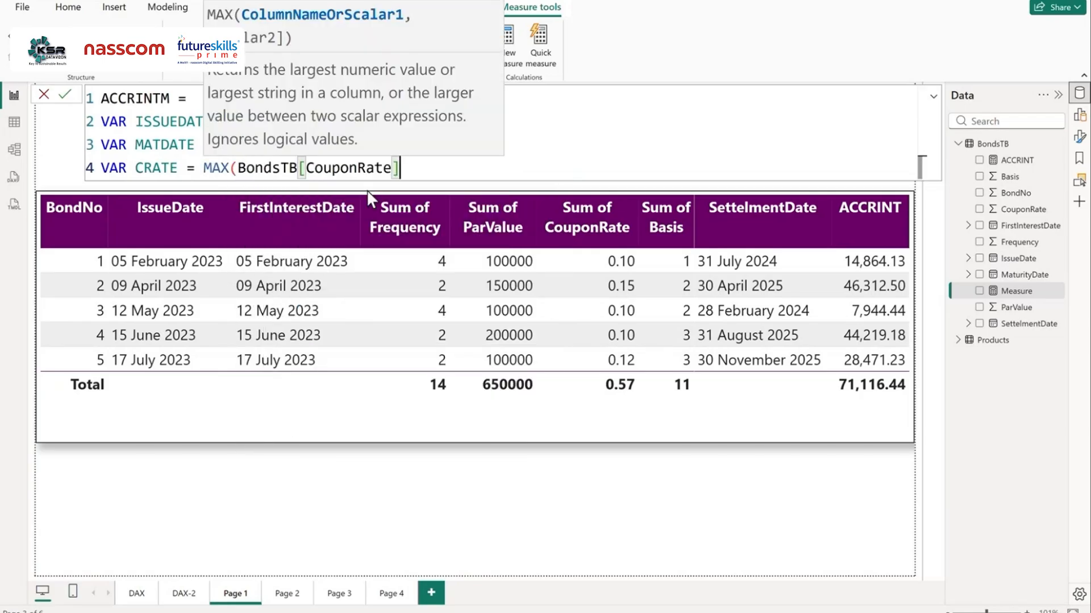
pyautogui.write(')')
pyautogui.hotkey('shift', 'Return')
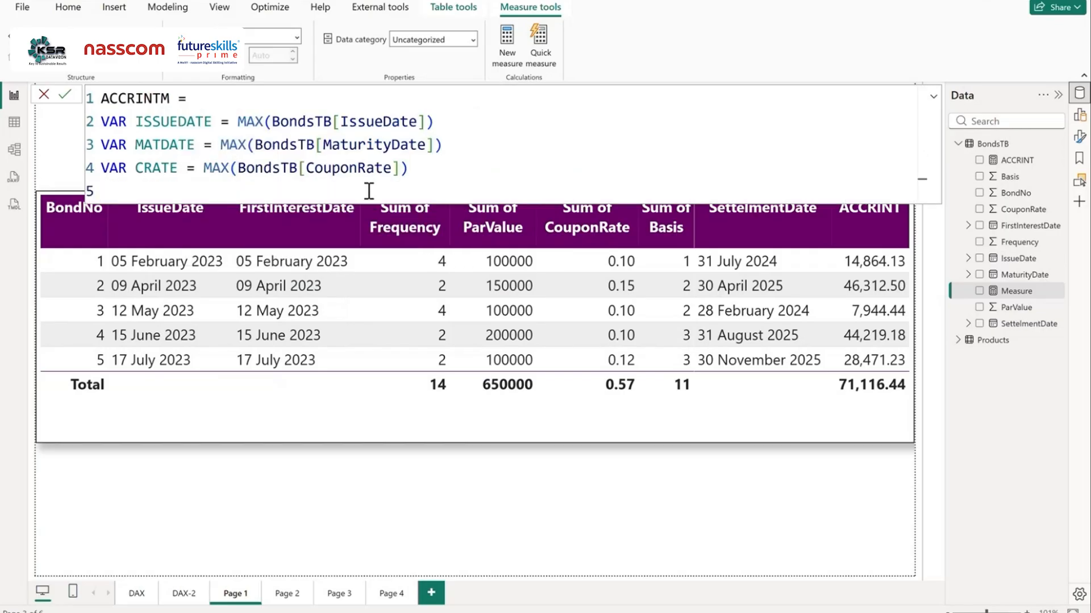
# Step: Add the variable PARVLUE to the measure as MAX(BondsTB[ParValue])
pyautogui.write('VAR PARVLUE =')
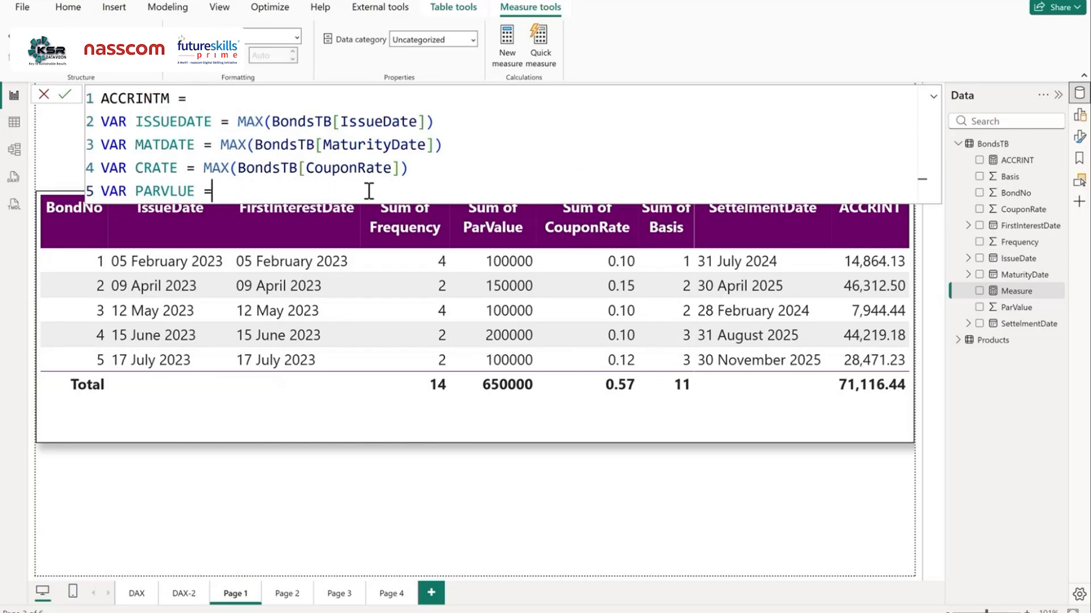
pyautogui.write('MAX(')
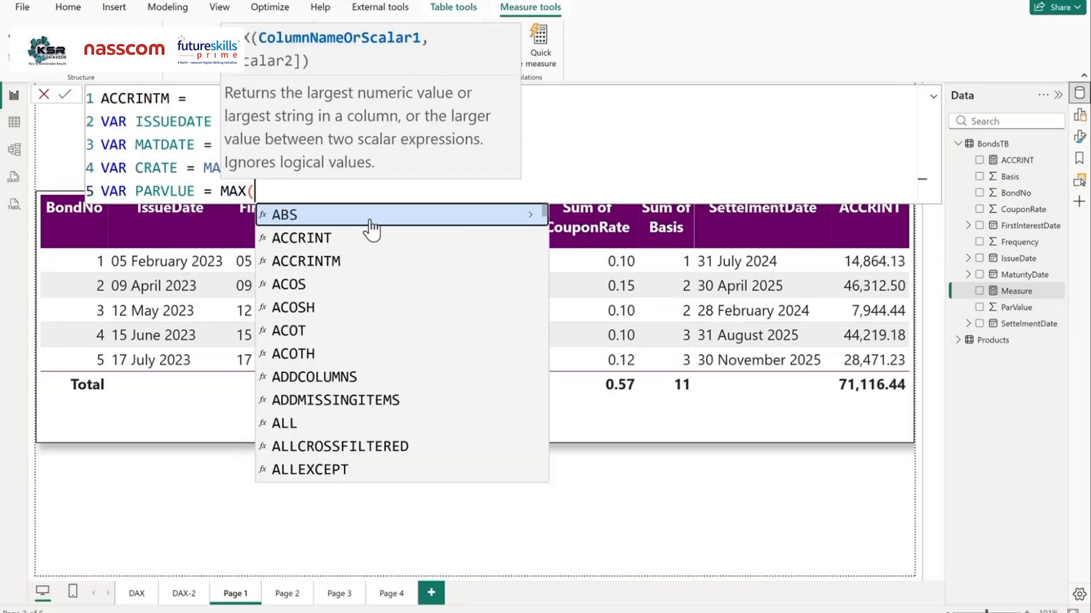
pyautogui.write('PA')
pyautogui.click(370, 221)
pyautogui.write(')')
pyautogui.hotkey('shift', 'Return')
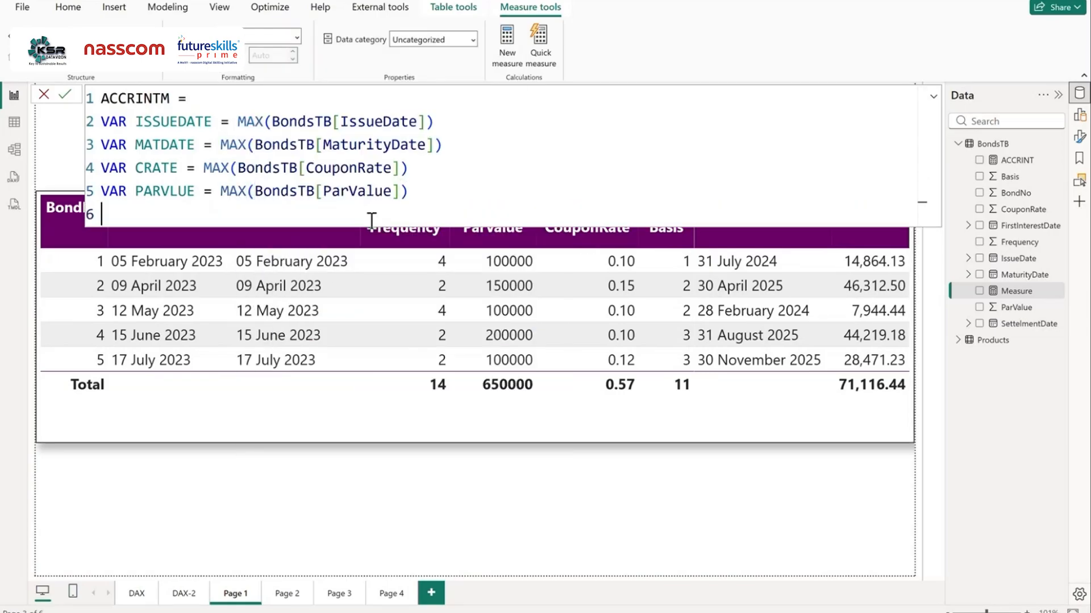
# Step: Add the variable BASSIS to the measure as MAX(BondsTB[Basis])
pyautogui.write('VAR NA')
pyautogui.press('BackSpace')
pyautogui.write('BASSIS')
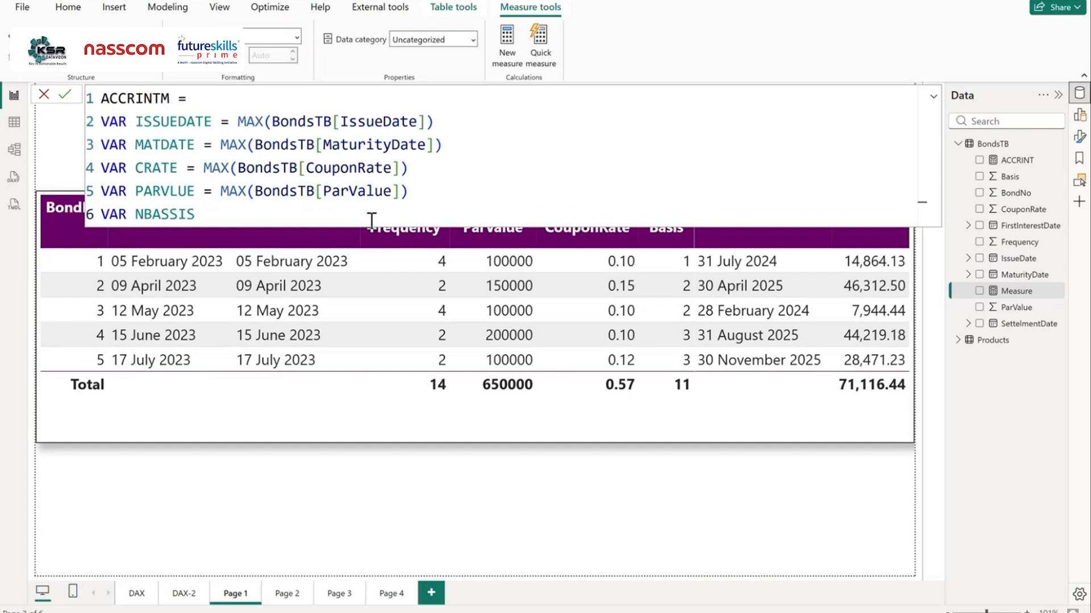
pyautogui.write(' =')
pyautogui.press('Left')
pyautogui.press('BackSpace')
pyautogui.click(348, 209)
pyautogui.write('MAX')
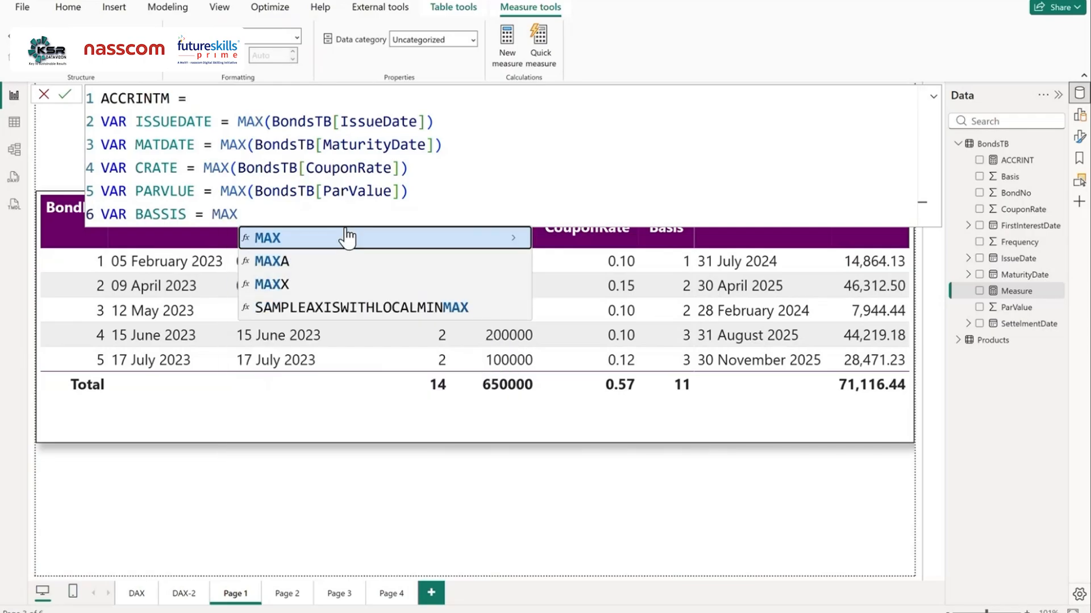
pyautogui.write('(BASI')
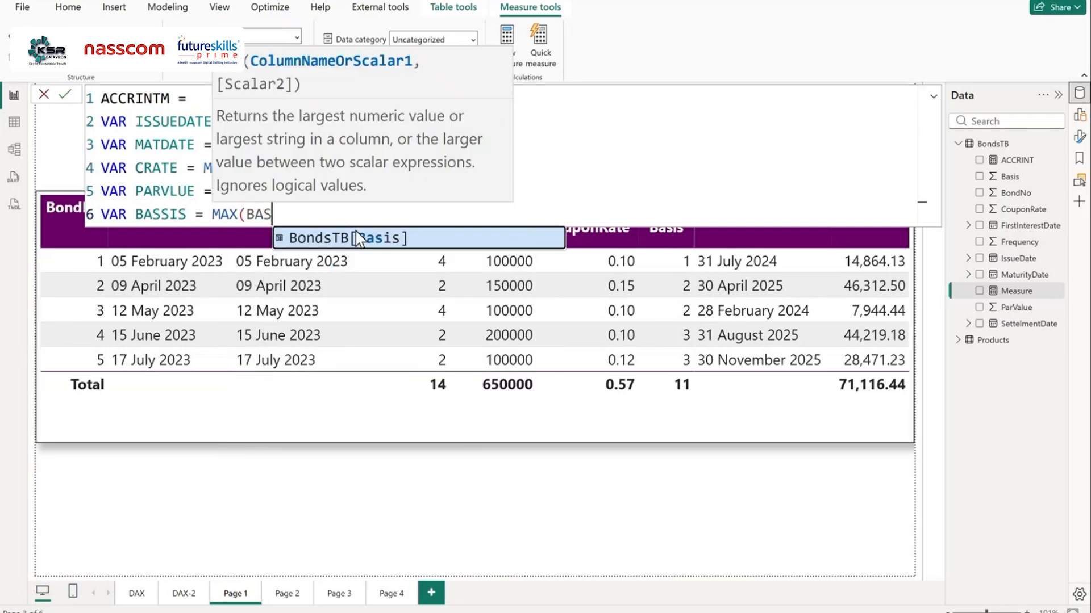
pyautogui.press('Tab')
pyautogui.write(')')
pyautogui.hotkey('shift', 'Return')
pyautogui.hotkey('shift', 'Return')
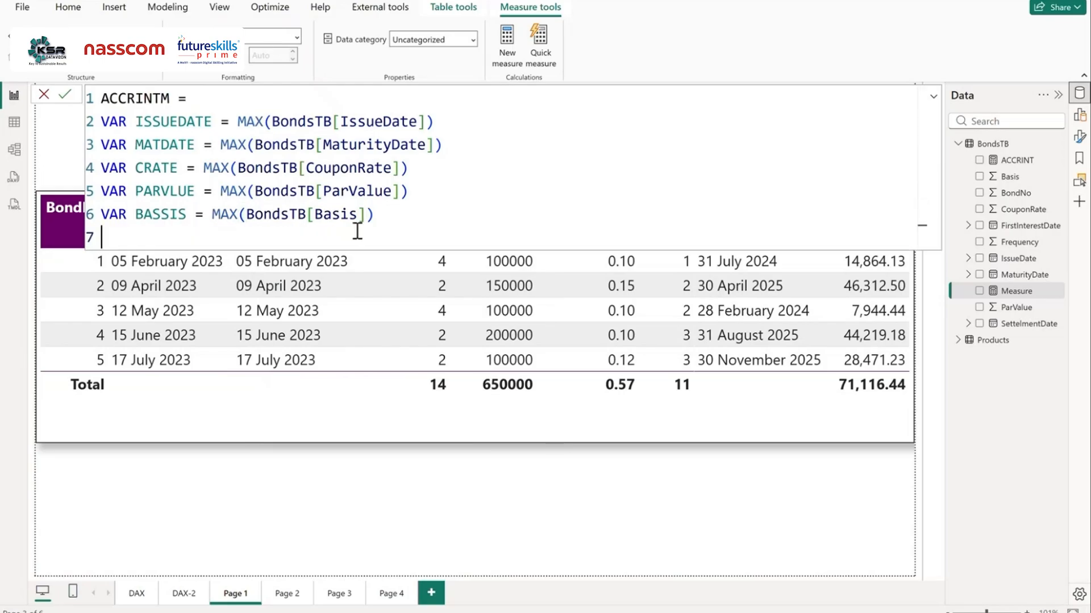
# Step: Add a RETURN section after a blank line and start an ACCRINTM call with ISSUEDATE and MATDATE as its first arguments
pyautogui.write('RETURN')
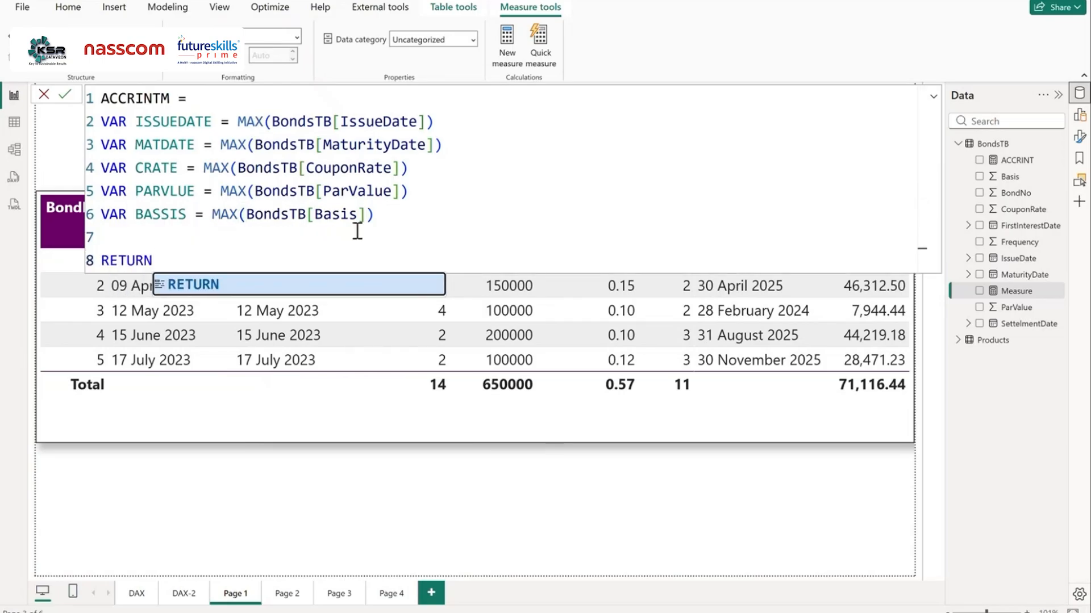
pyautogui.hotkey('shift', 'Return')
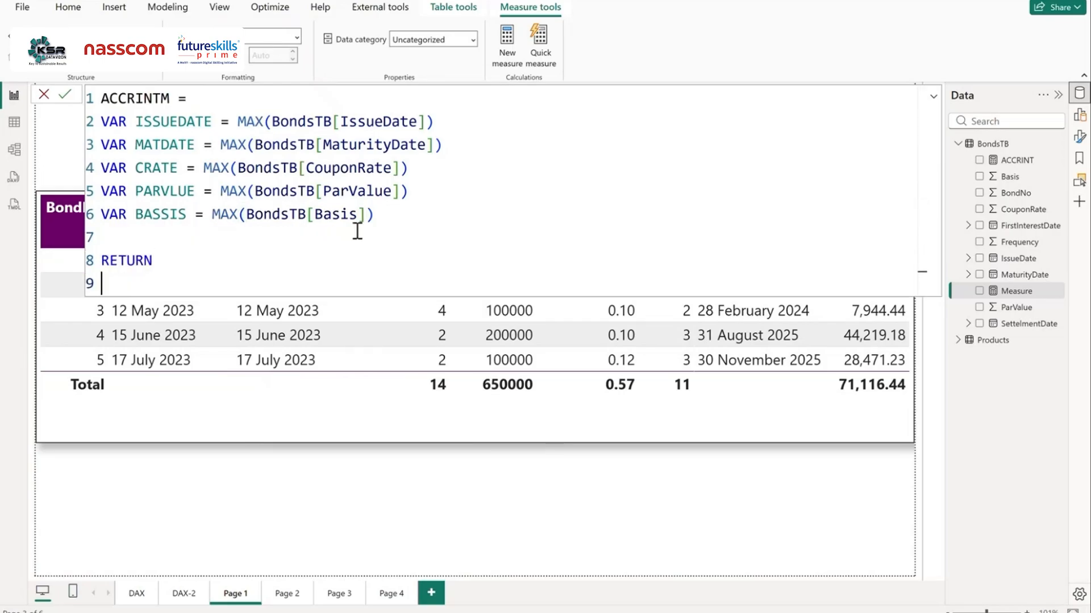
pyautogui.write('ACC')
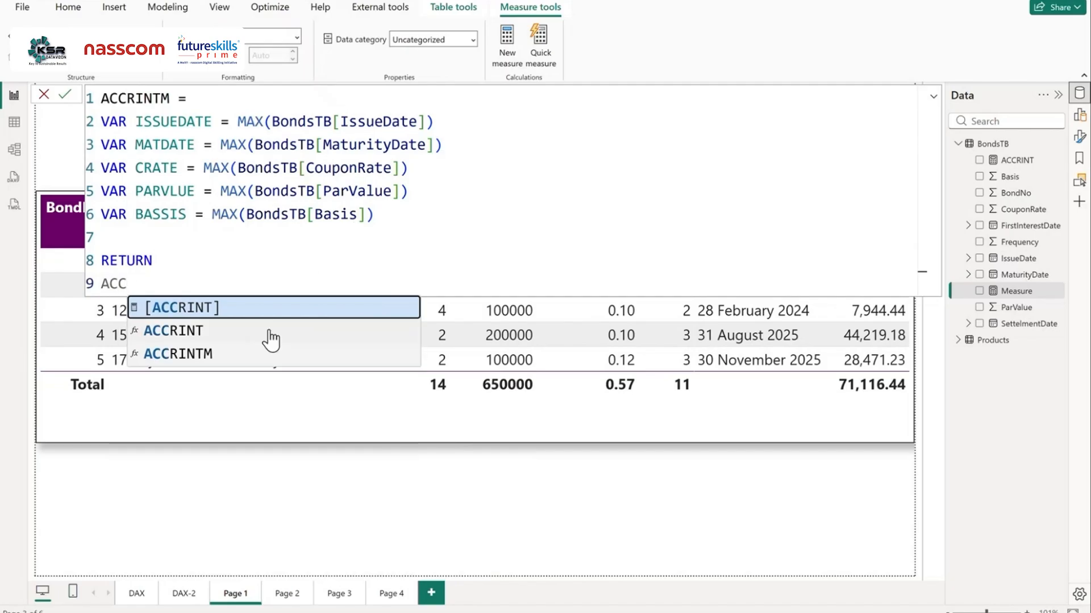
pyautogui.click(246, 354)
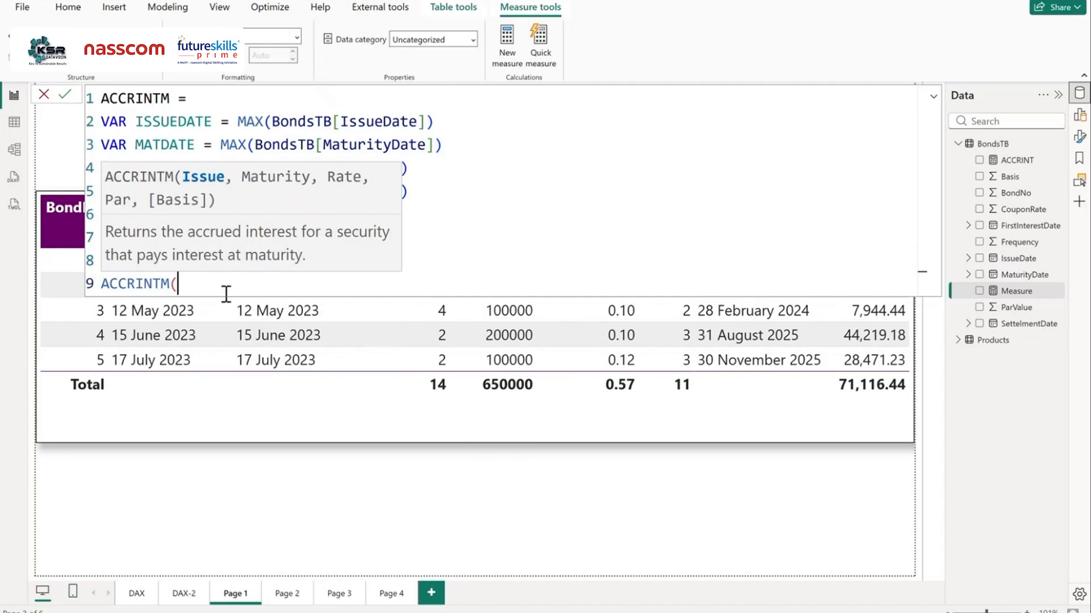
pyautogui.write('ISSU')
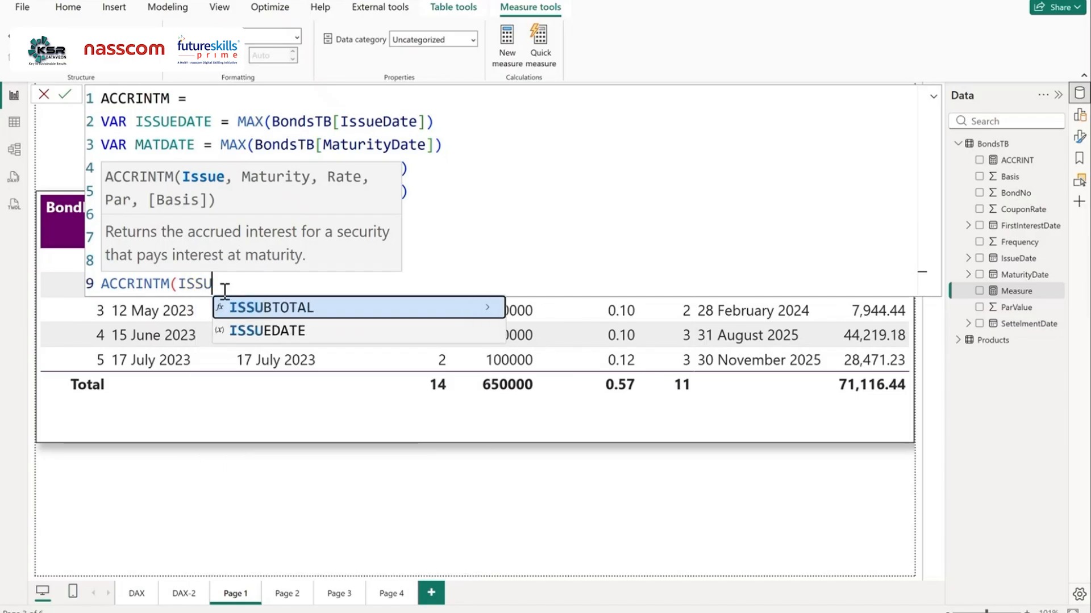
pyautogui.click(286, 336)
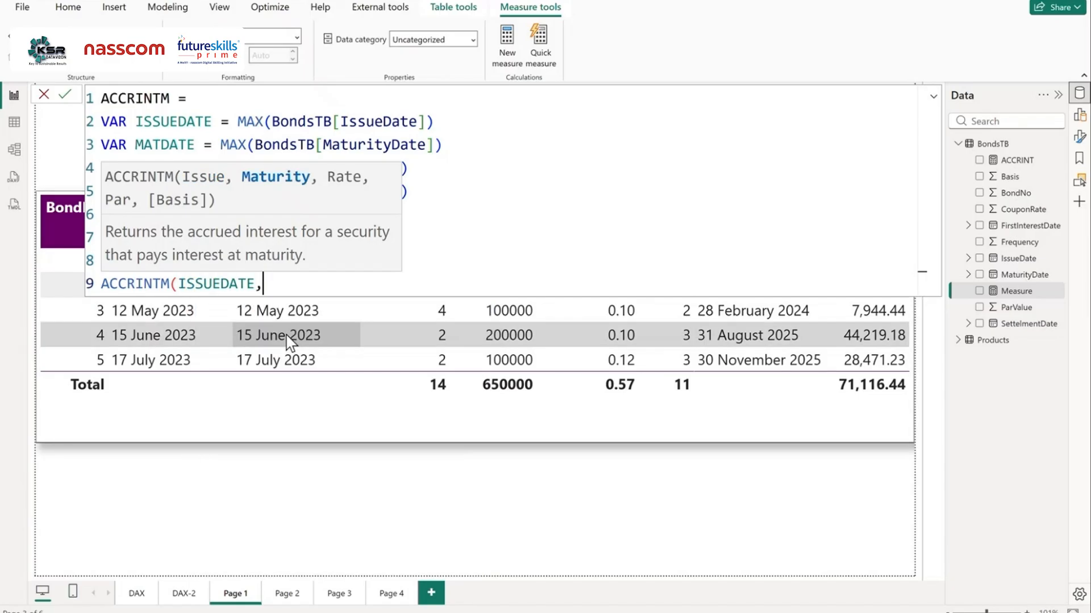
pyautogui.write(',MAT')
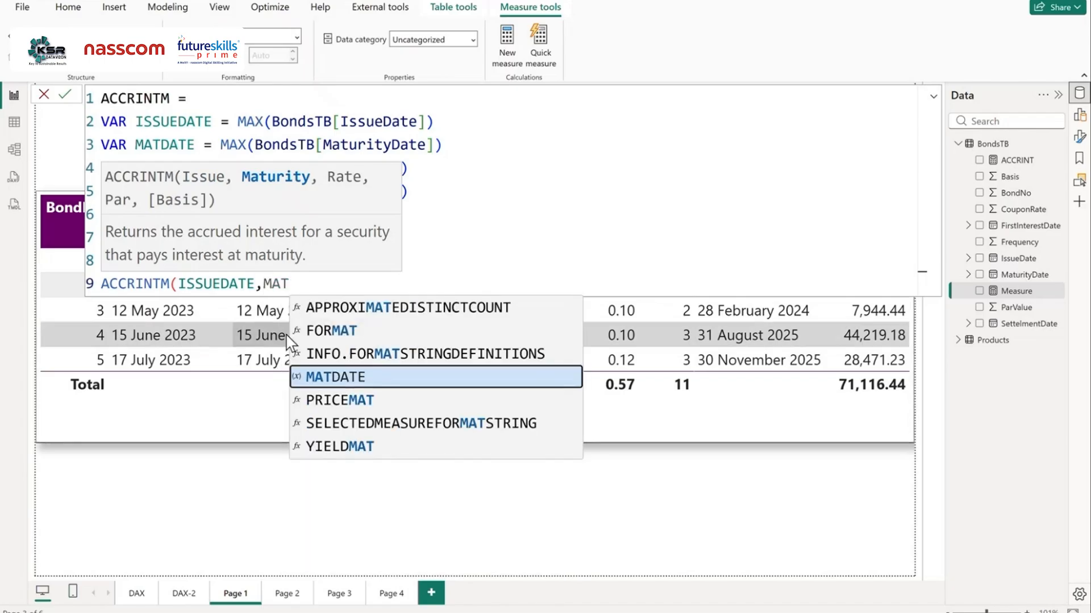
pyautogui.click(379, 378)
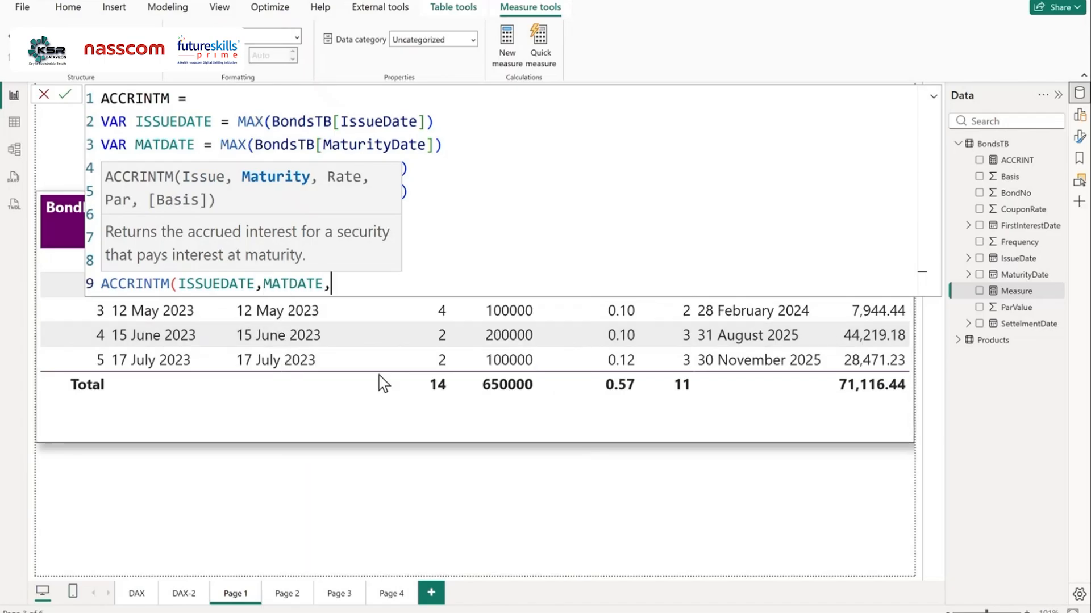
pyautogui.write(',')
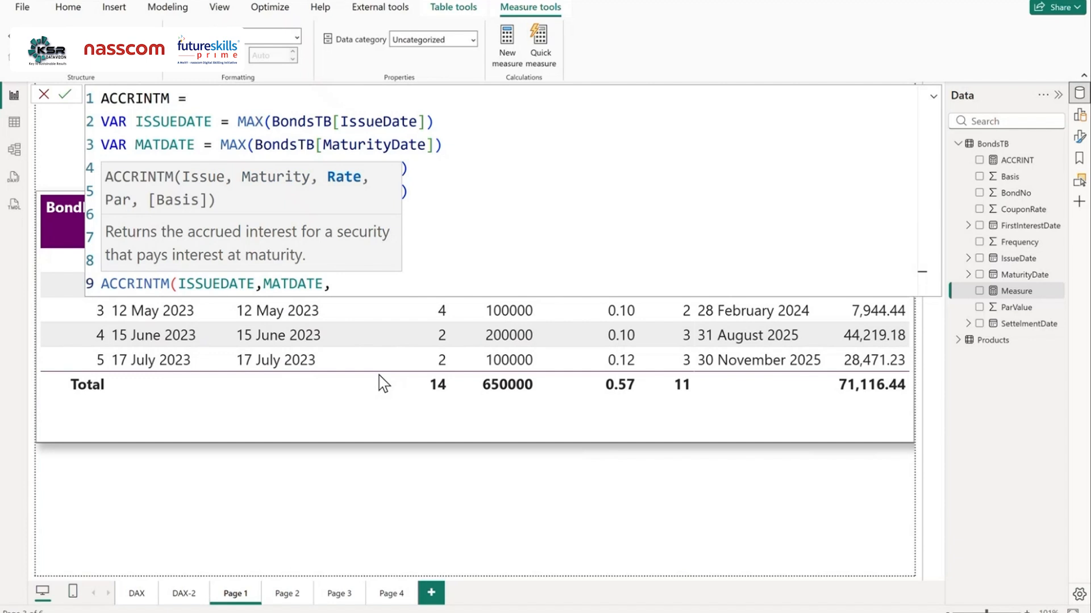
# Step: Complete the ACCRINTM call with CRATE, PARVLUE and BASSIS as the remaining arguments, and commit the measure
pyautogui.write('CRA')
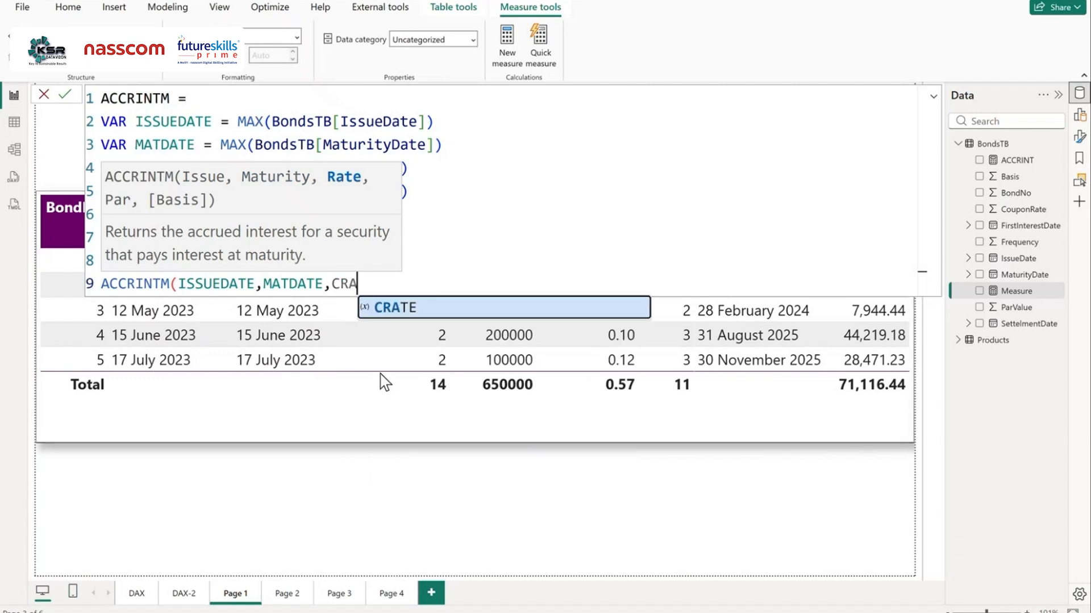
pyautogui.click(424, 302)
pyautogui.write(',PAR')
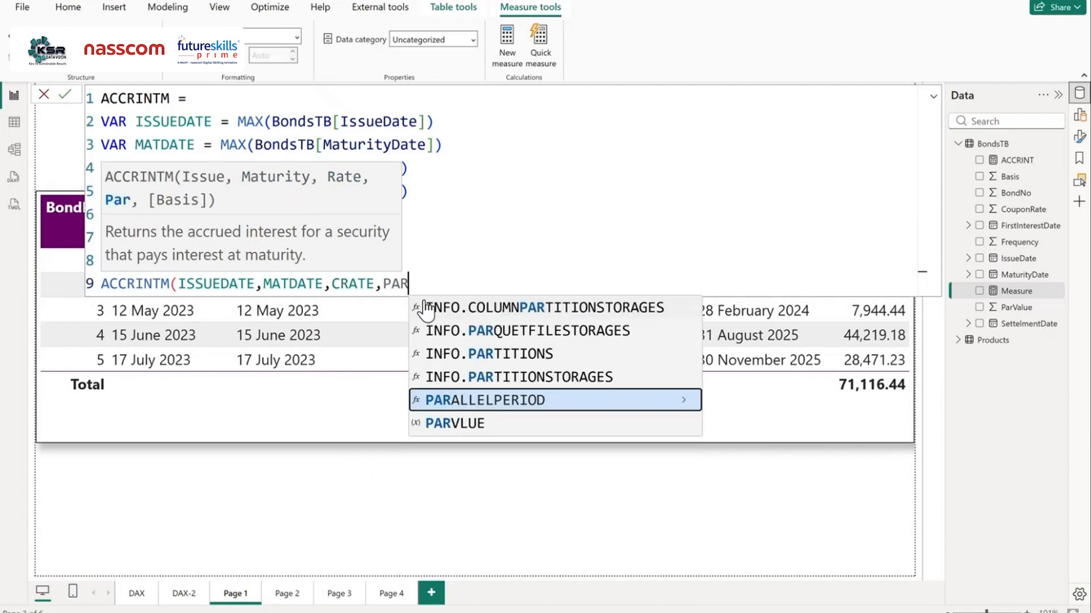
pyautogui.click(479, 426)
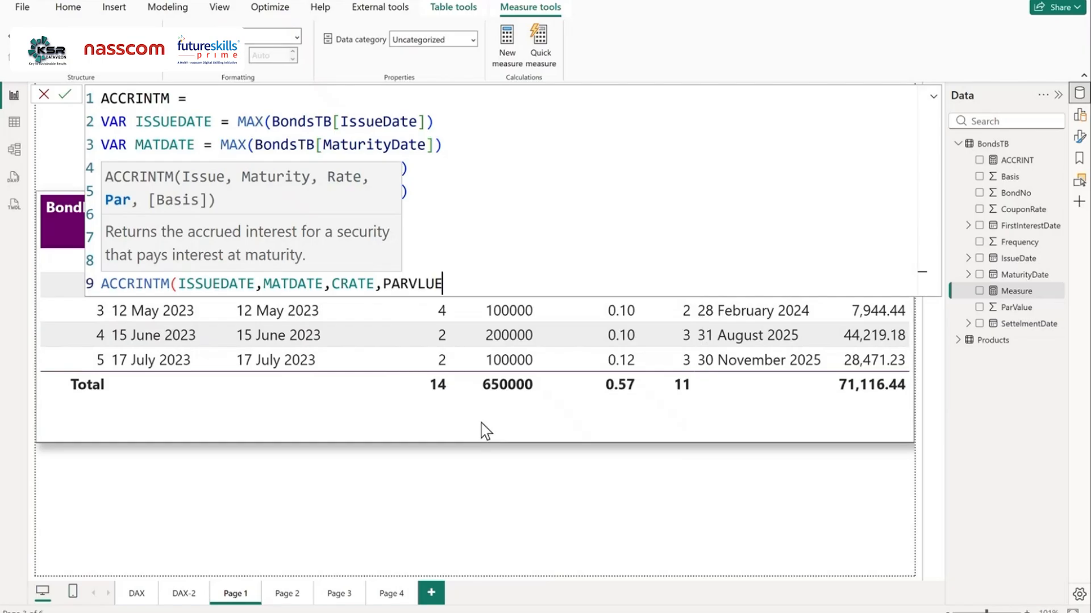
pyautogui.write(',BA')
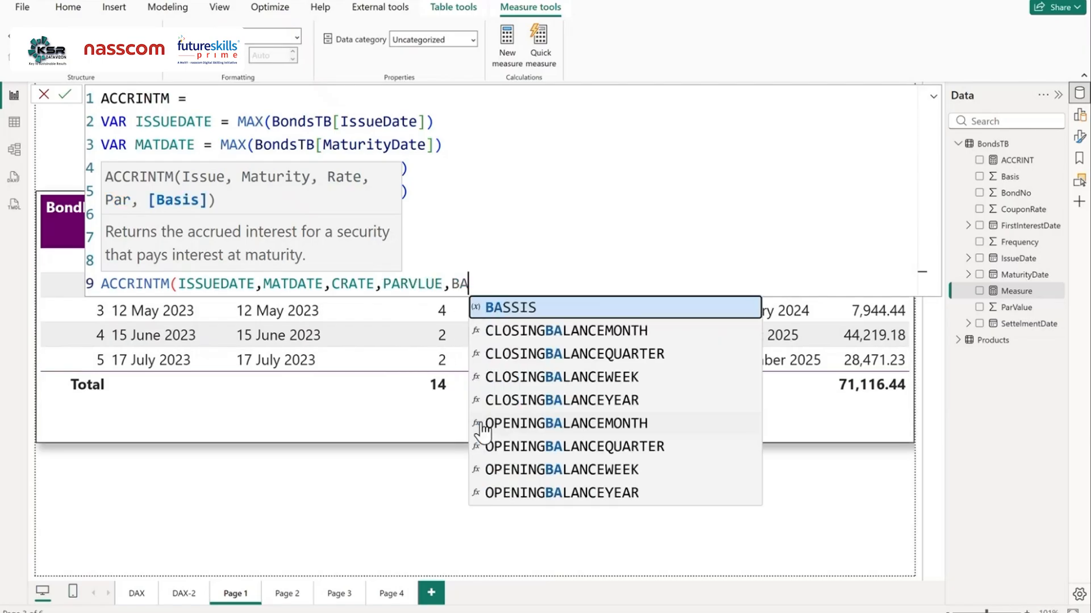
pyautogui.click(561, 309)
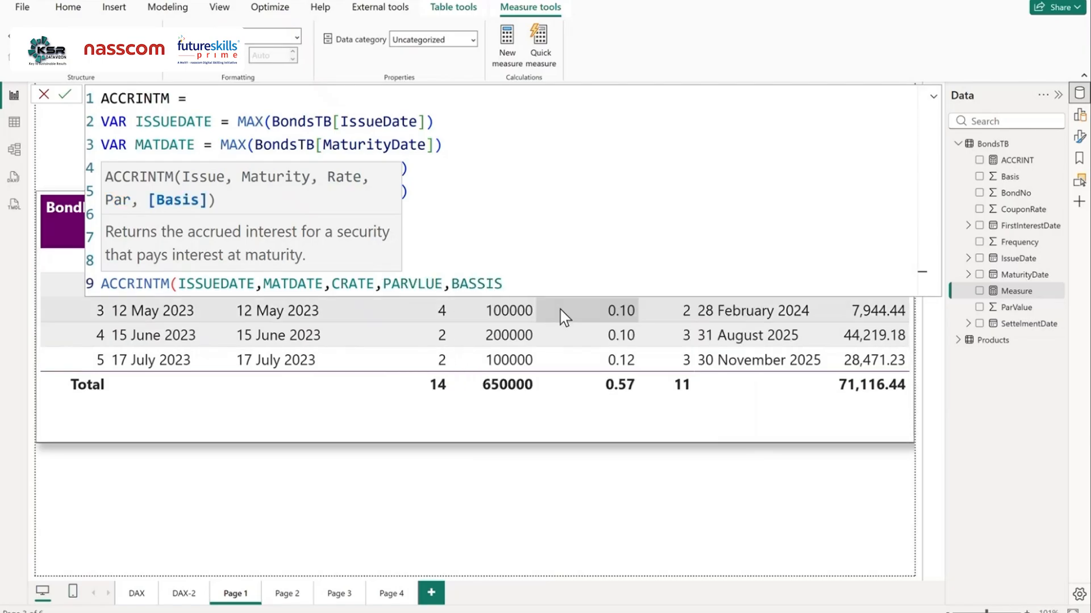
pyautogui.write(')')
pyautogui.click(65, 94)
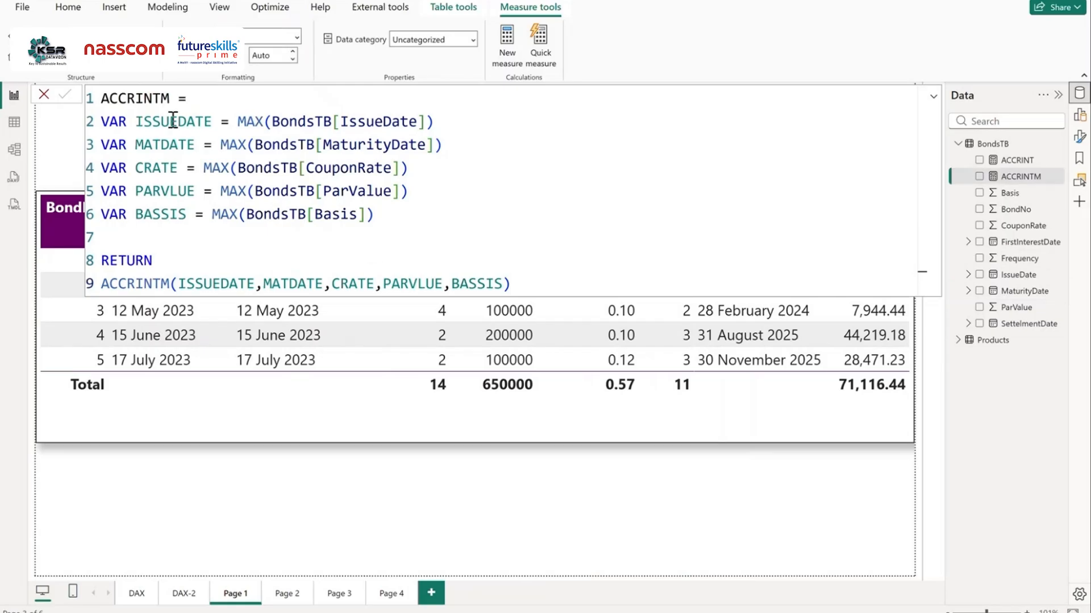
# Step: Replace the empty visual on Page 2 with a copy of the bonds table from Page 1
pyautogui.click(606, 430)
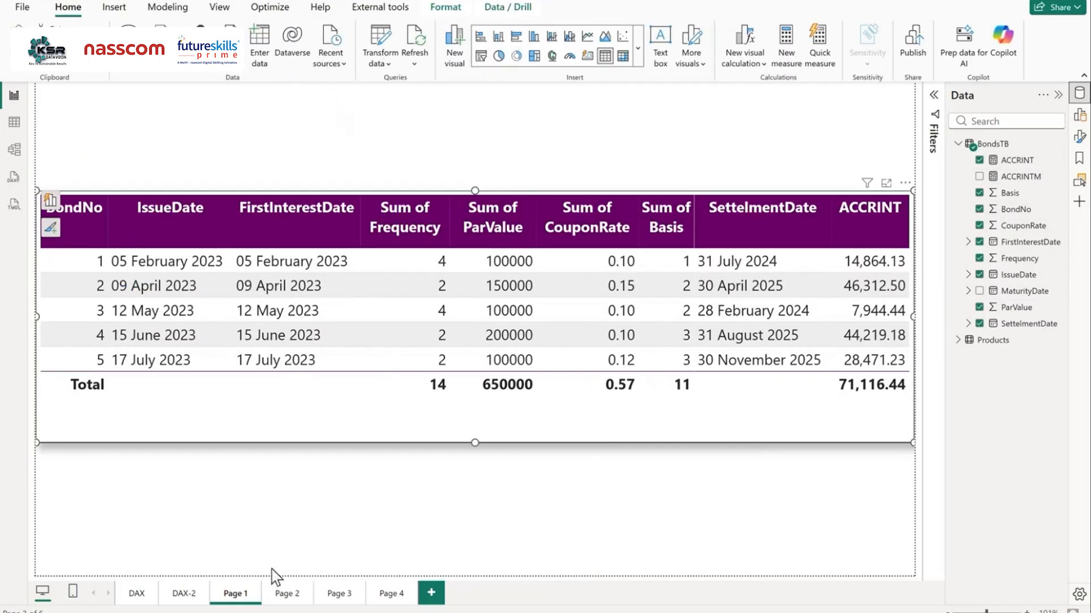
pyautogui.click(290, 594)
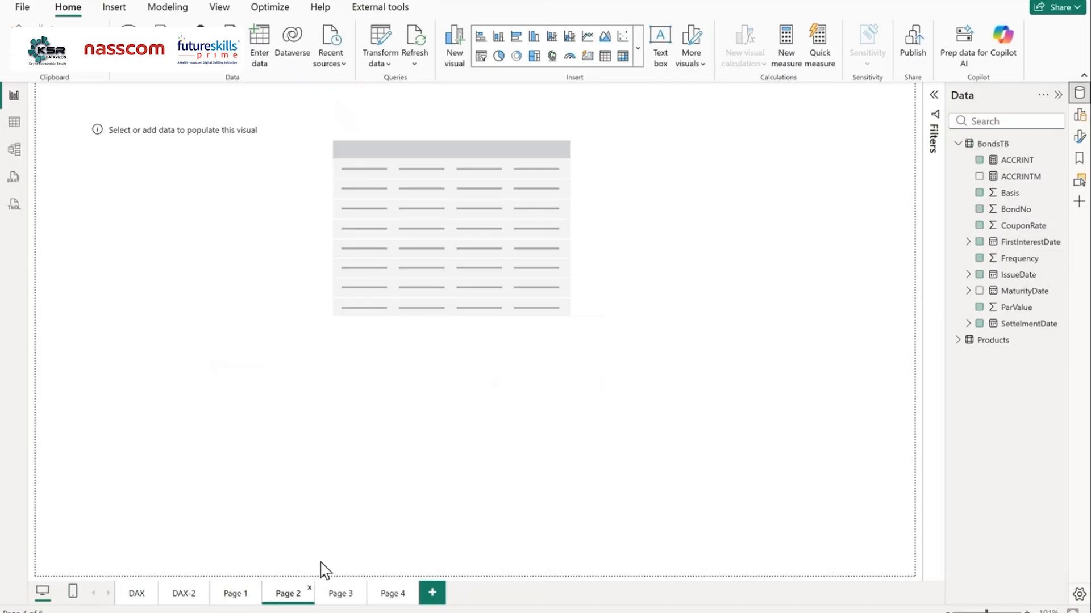
pyautogui.click(575, 253)
pyautogui.press('Delete')
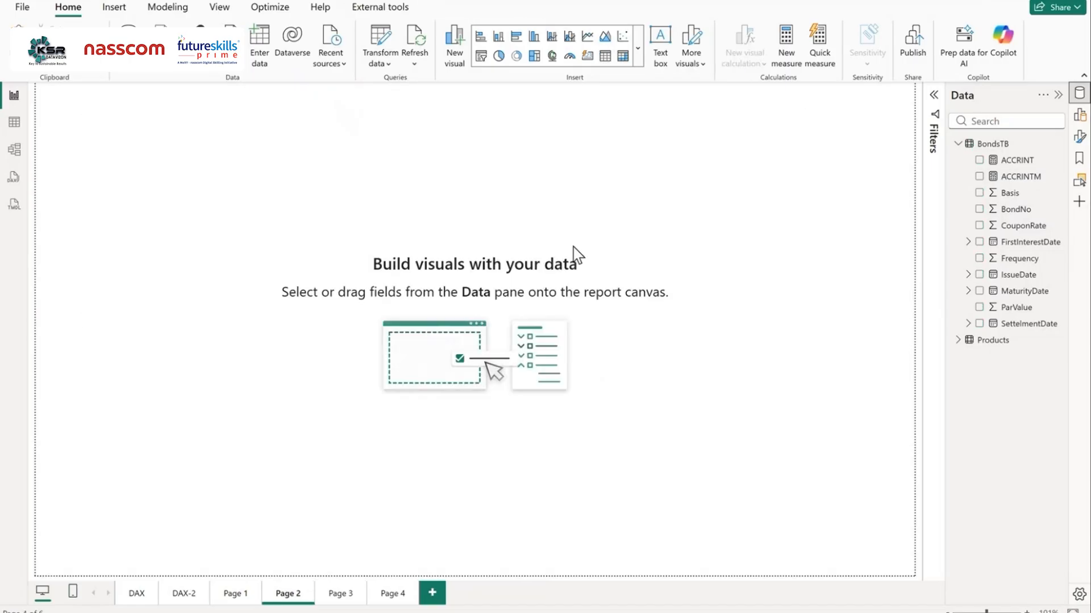
pyautogui.hotkey('ctrl', 'z')
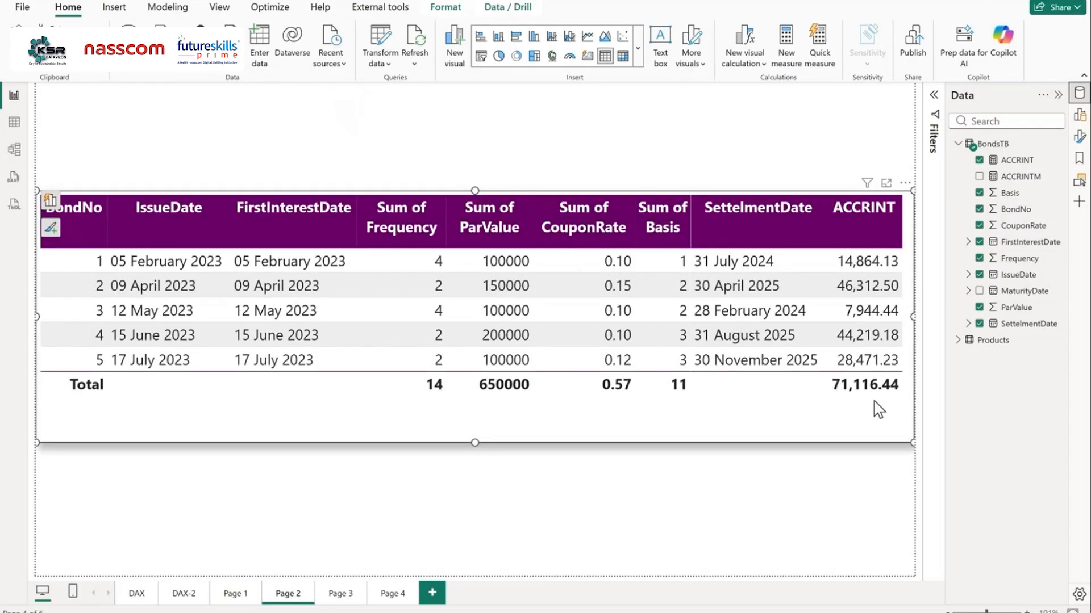
# Step: Swap the ACCRINT measure for ACCRINTM in the copied table on Page 2
pyautogui.click(979, 161)
pyautogui.click(979, 176)
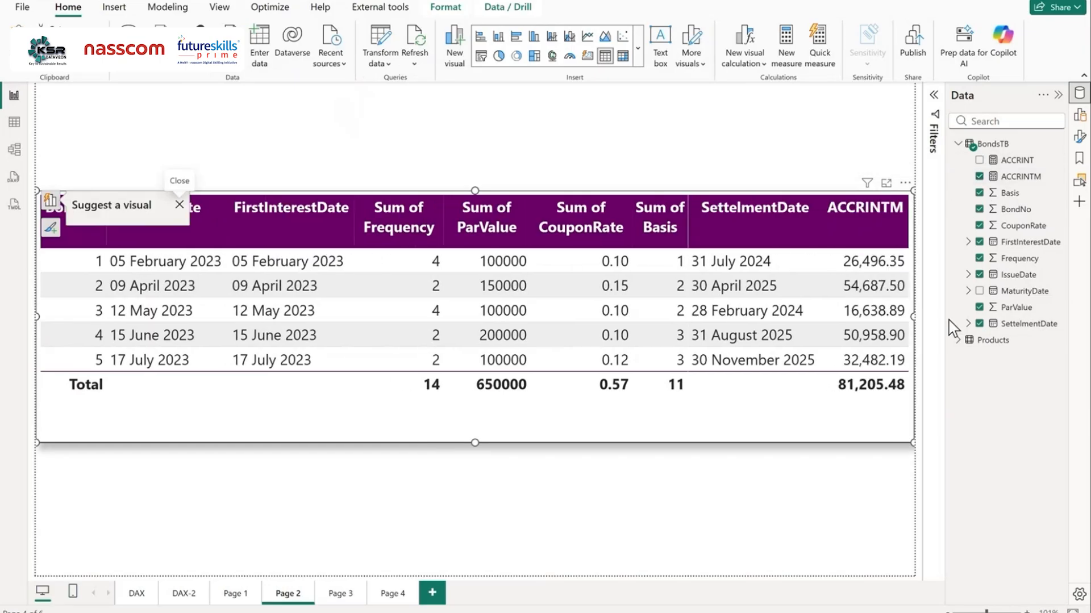
pyautogui.click(833, 475)
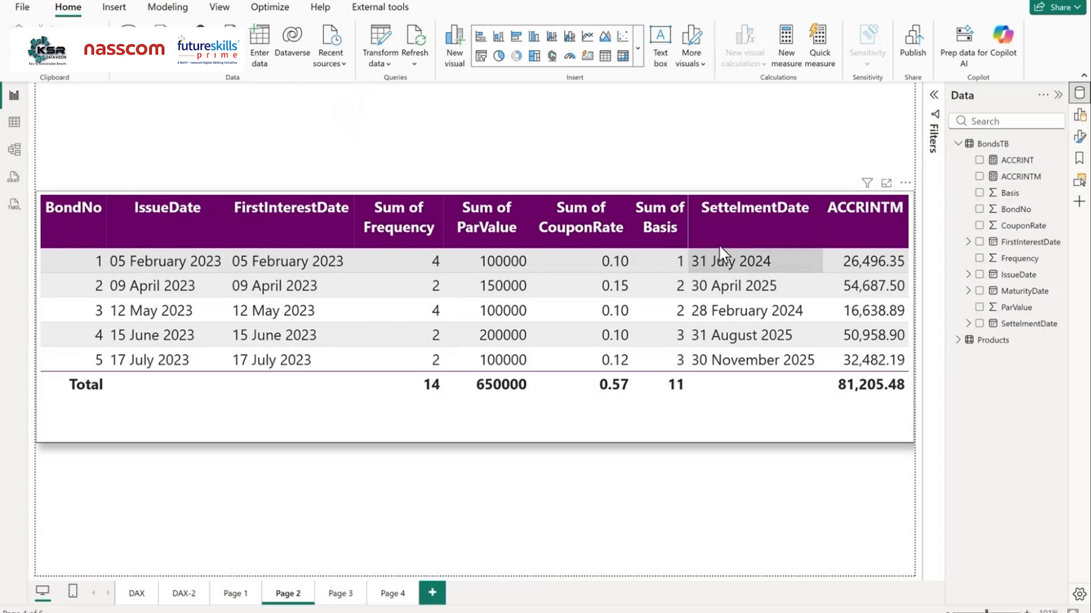
# Step: Replace the table's FirstInterestDate column with MaturityDate as a plain date instead of a date hierarchy, and remove SettelmentDate
pyautogui.click(786, 426)
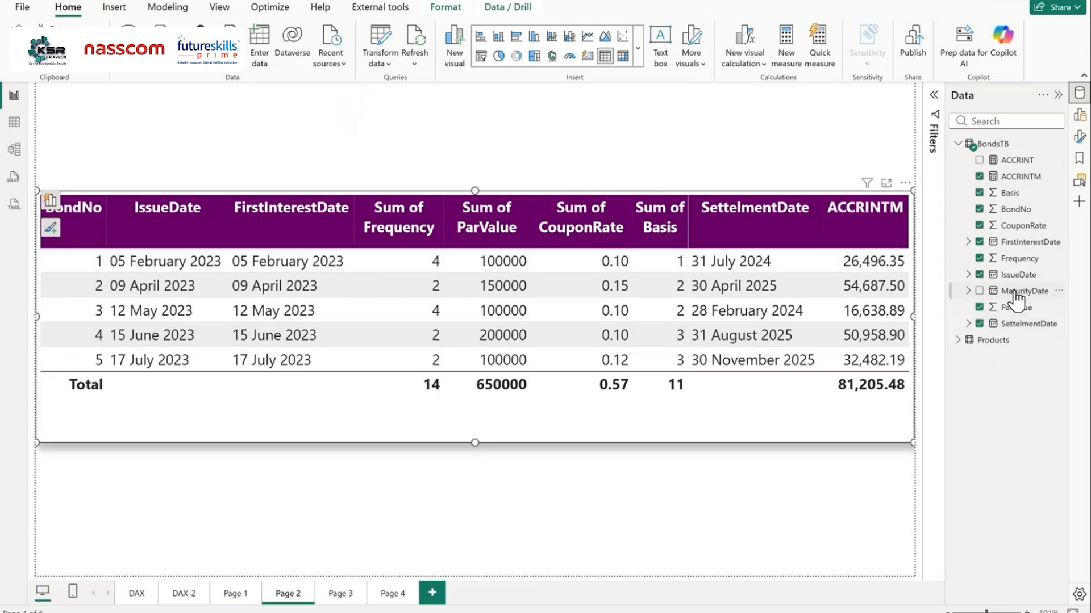
pyautogui.click(1079, 140)
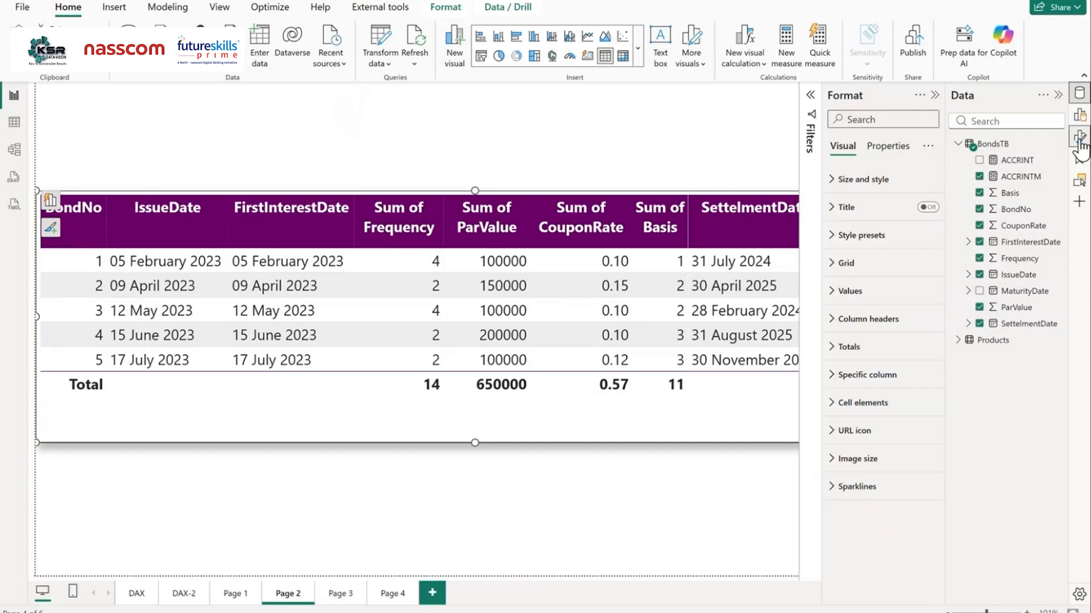
pyautogui.click(1079, 114)
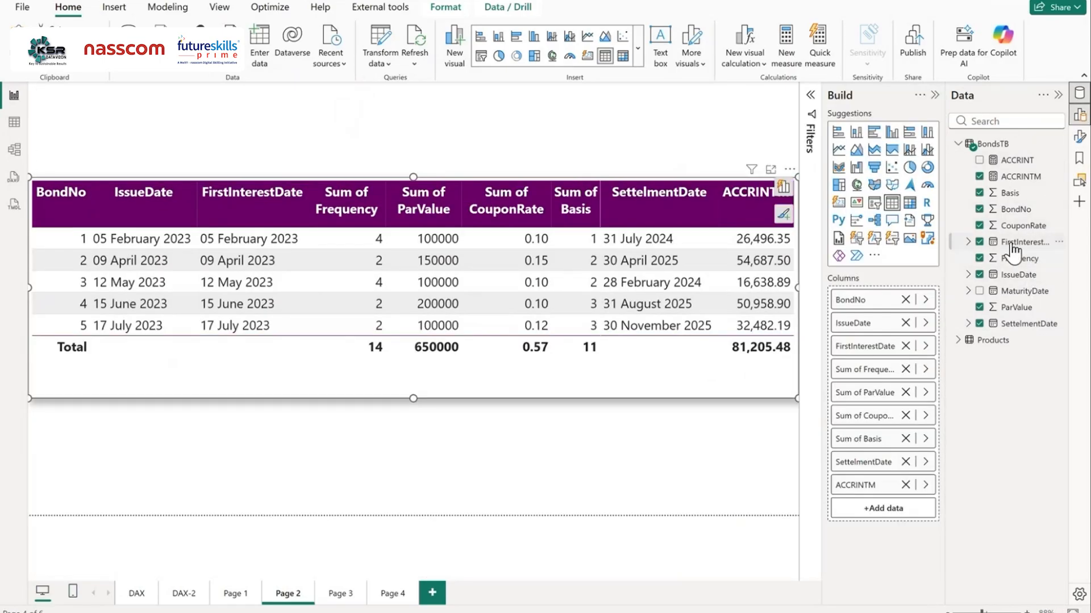
pyautogui.click(979, 243)
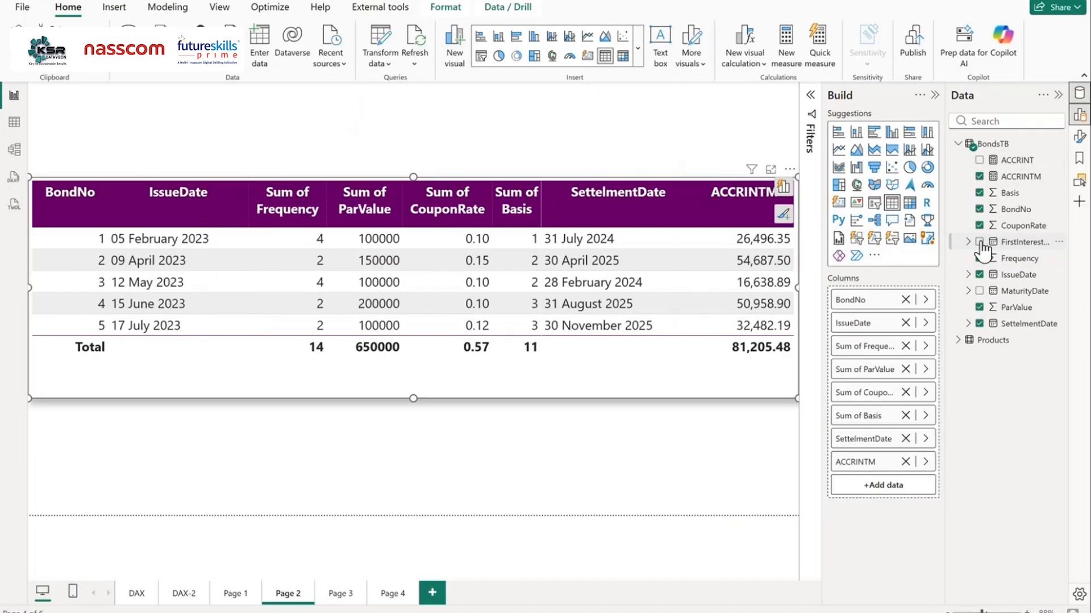
pyautogui.moveTo(1012, 295); pyautogui.dragTo(893, 341)
pyautogui.rightClick(893, 345)
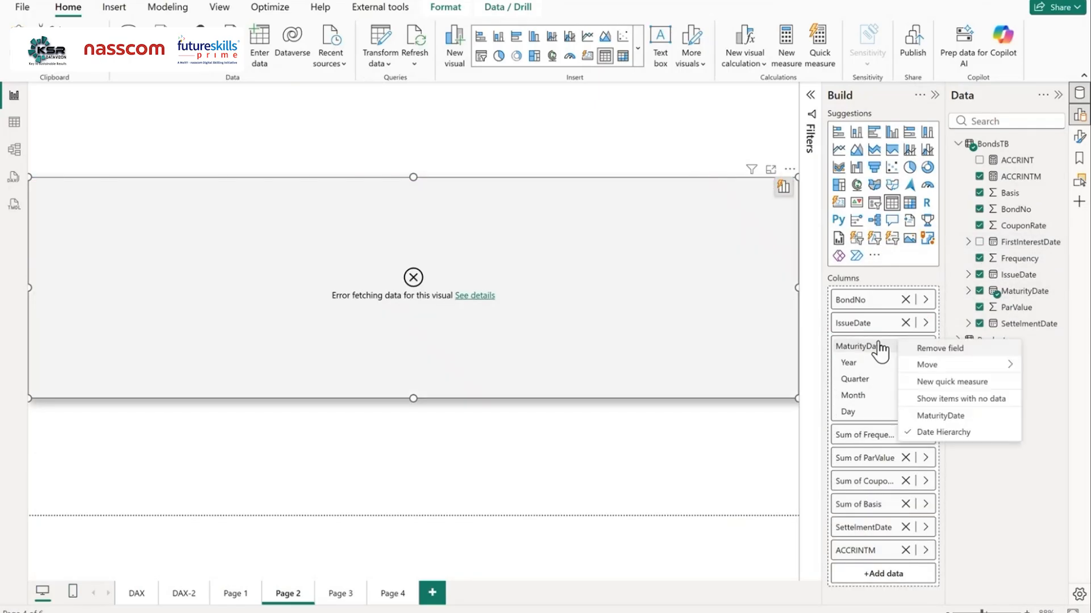
pyautogui.click(956, 418)
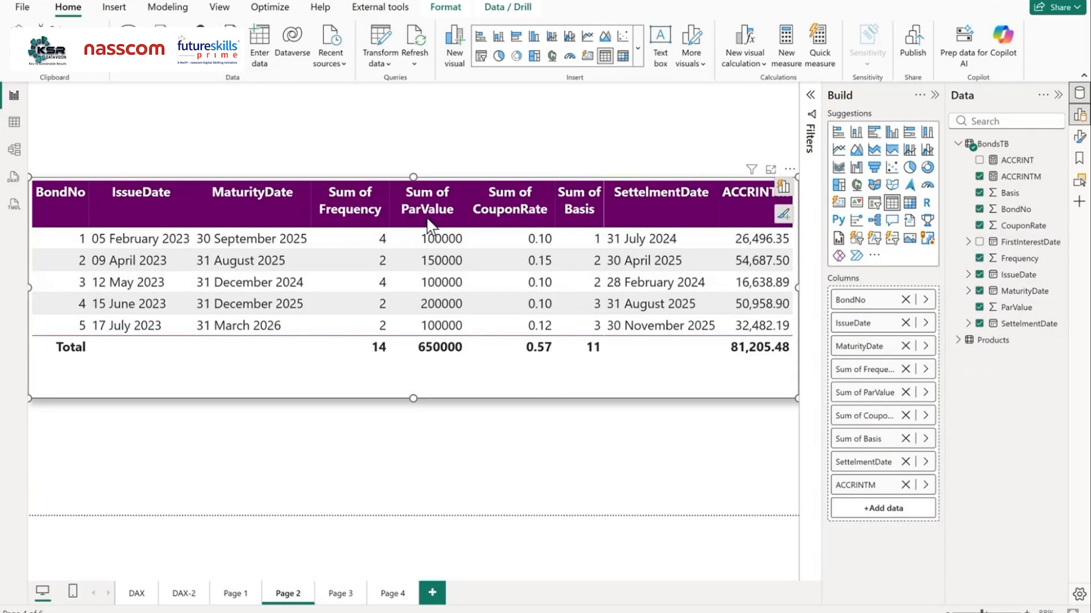
pyautogui.click(905, 461)
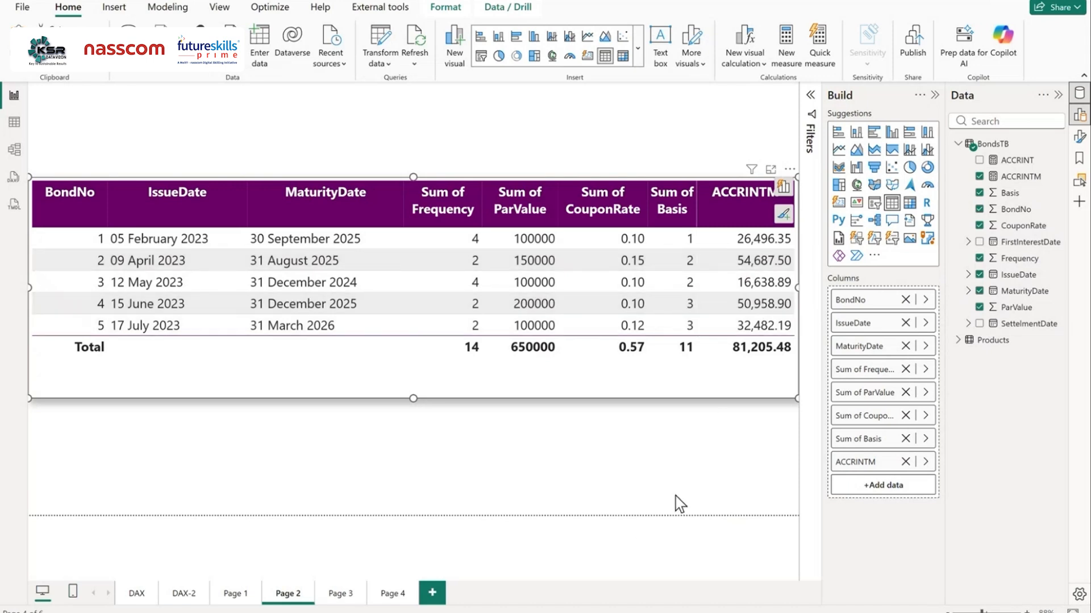
# Step: Switch to the DAX Excel workbook in the browser, enter the header ACCRINTM in K1 of Bonds TB, and widen column K
pyautogui.click(703, 612)
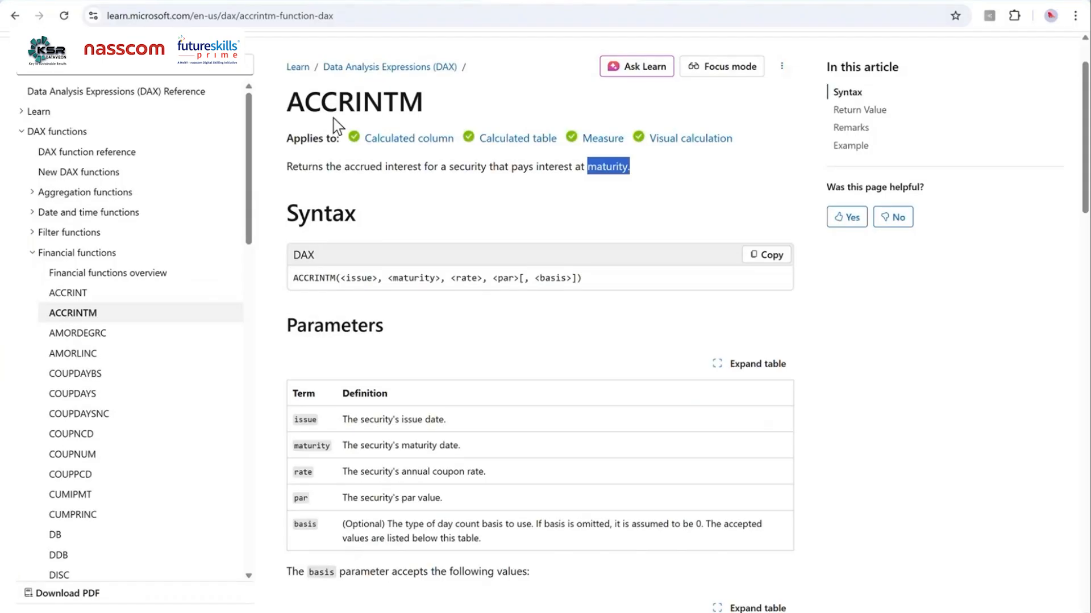
pyautogui.click(251, 3)
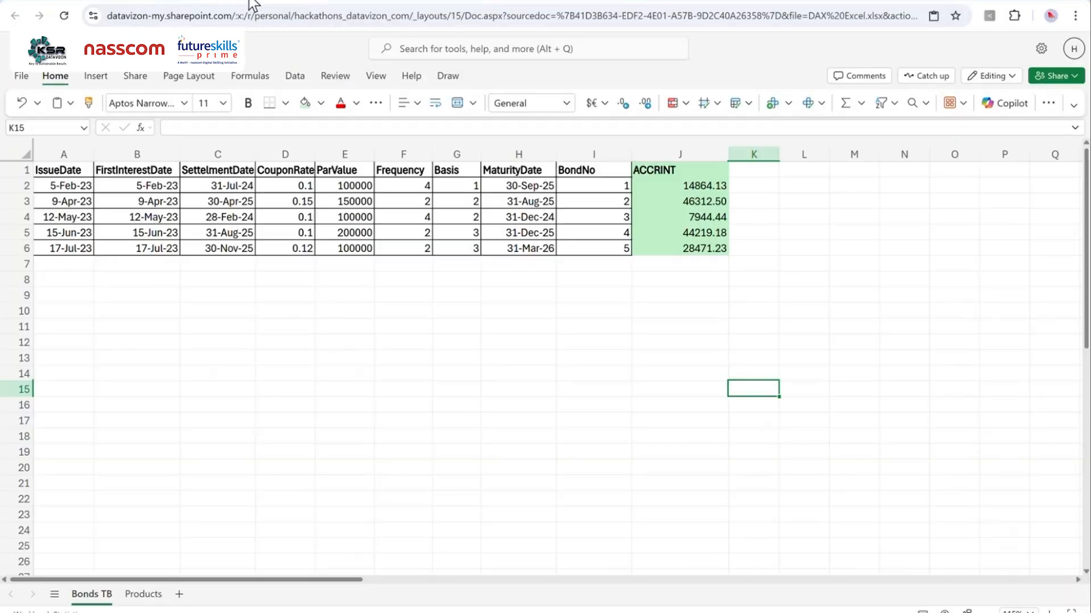
pyautogui.click(750, 169)
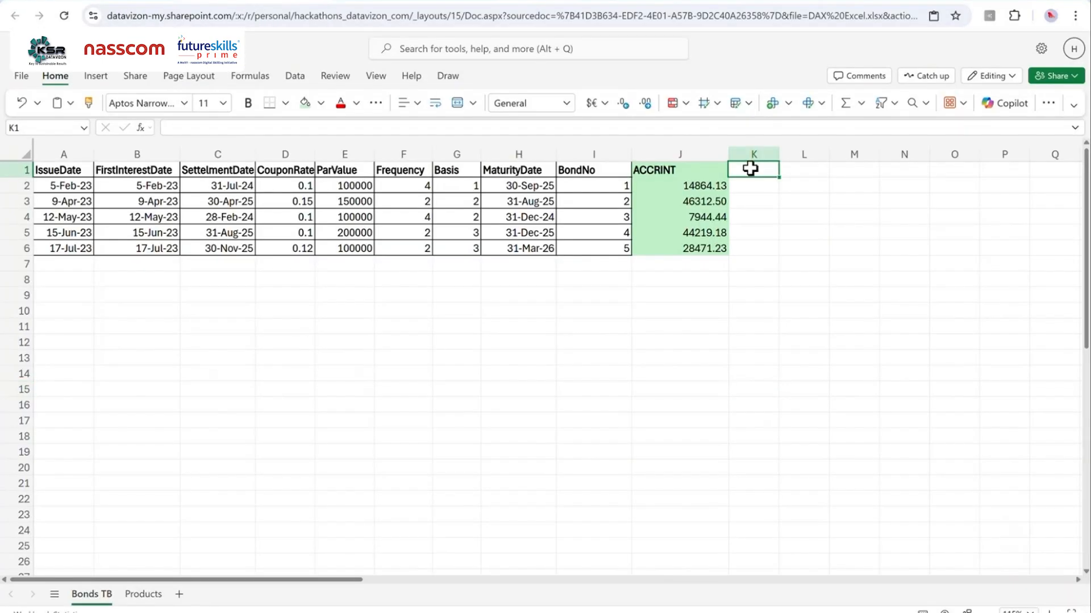
pyautogui.write('accrint')
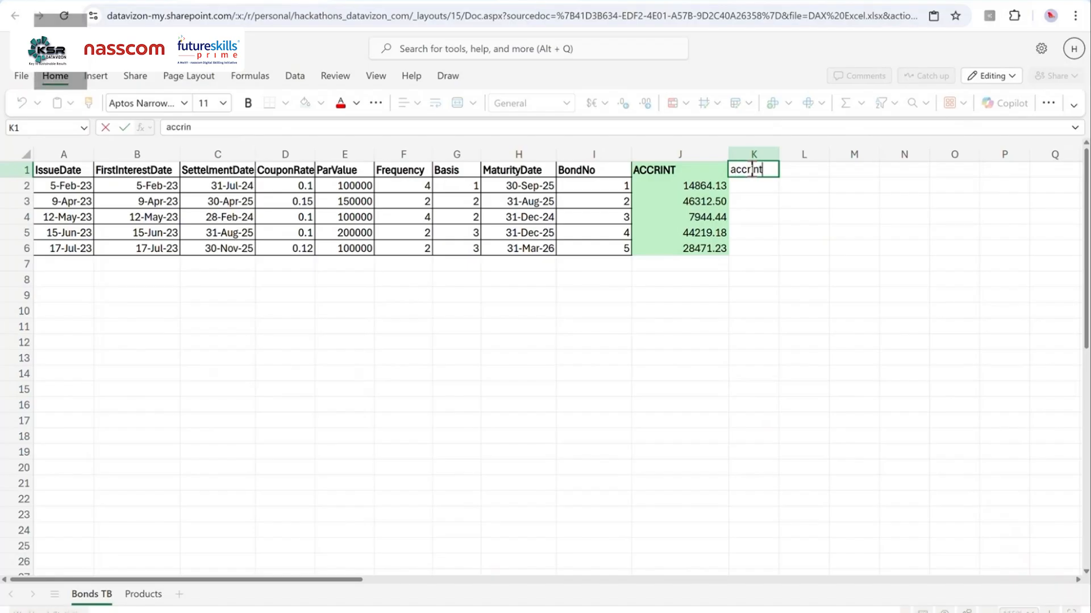
pyautogui.write('A')
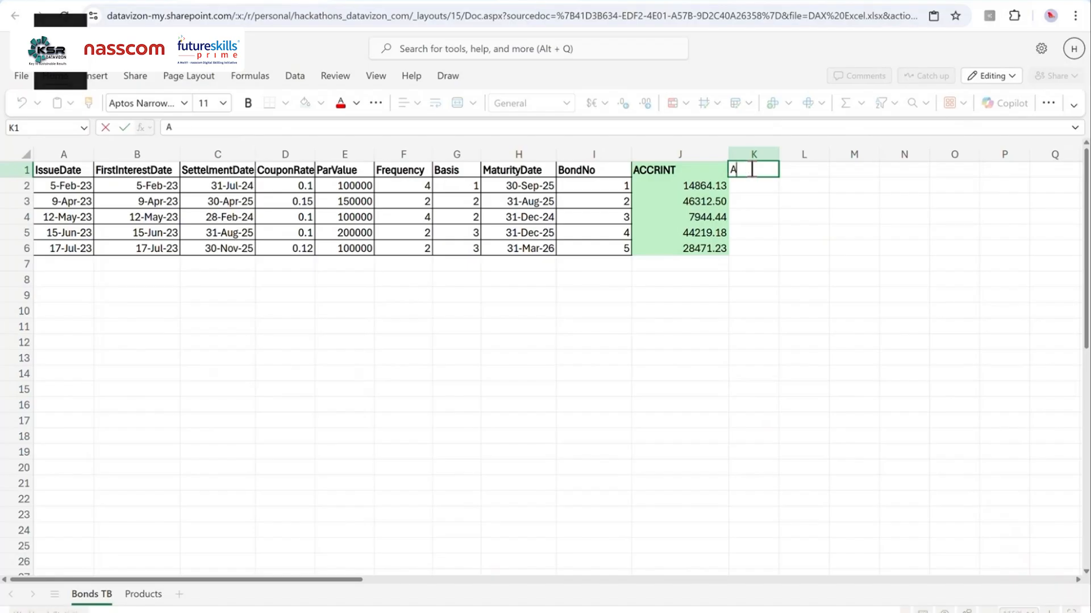
pyautogui.write('CCRINTM')
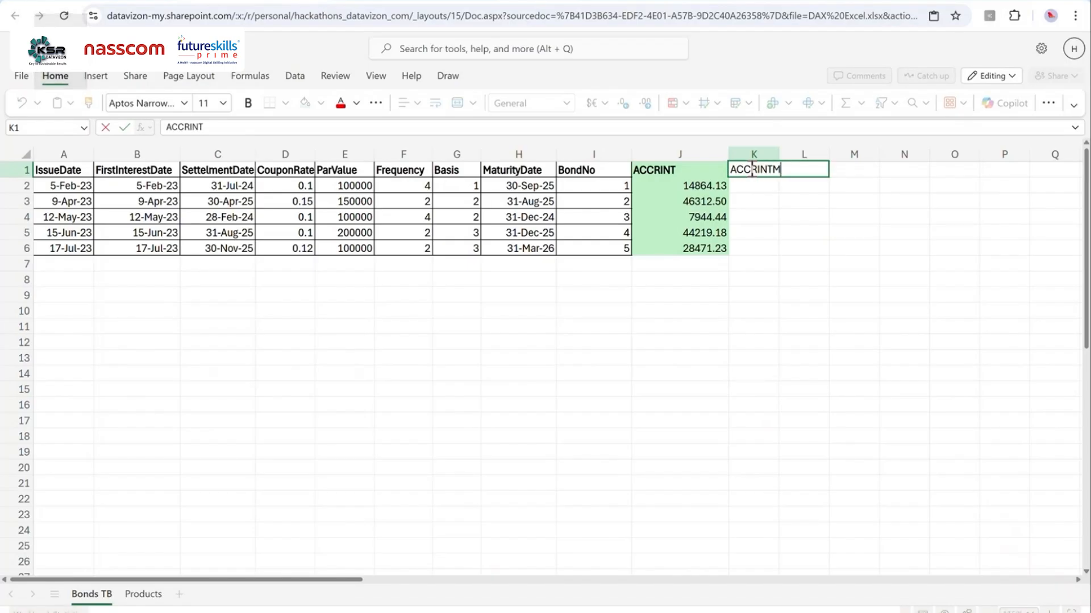
pyautogui.click(802, 215)
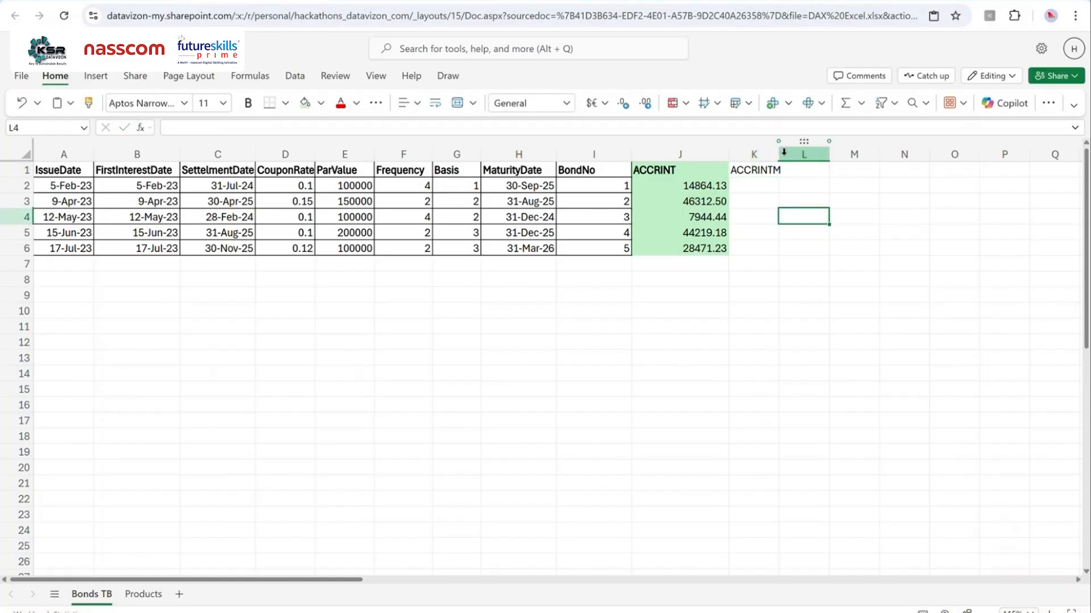
pyautogui.moveTo(778, 153); pyautogui.dragTo(818, 152)
# Step: Start an ACCRINTM formula in K2 with the issue date in A2 as its first argument
pyautogui.click(780, 184)
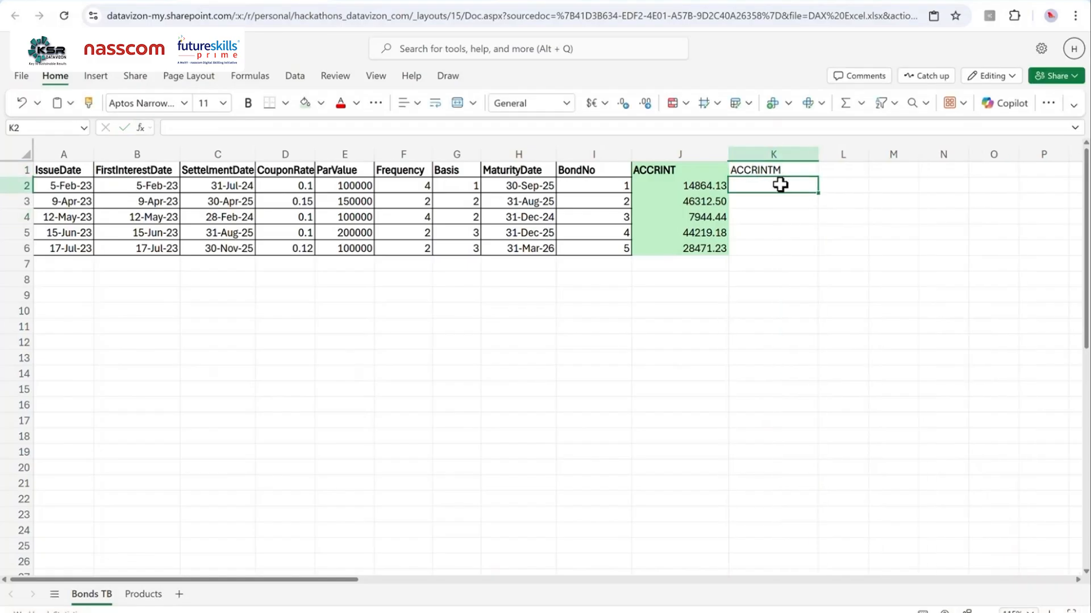
pyautogui.write('=ACC')
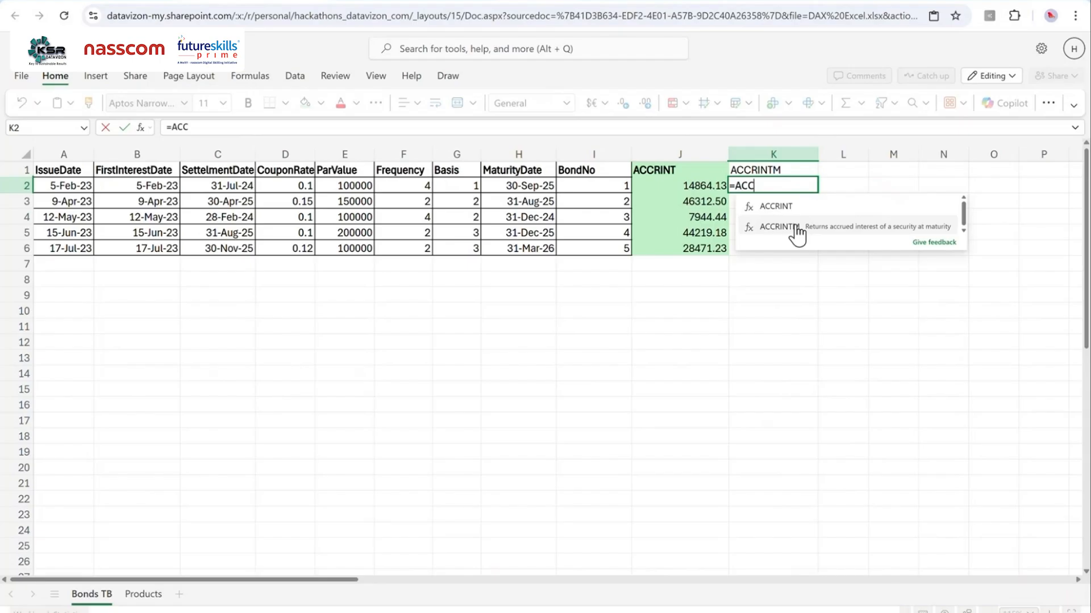
pyautogui.click(796, 230)
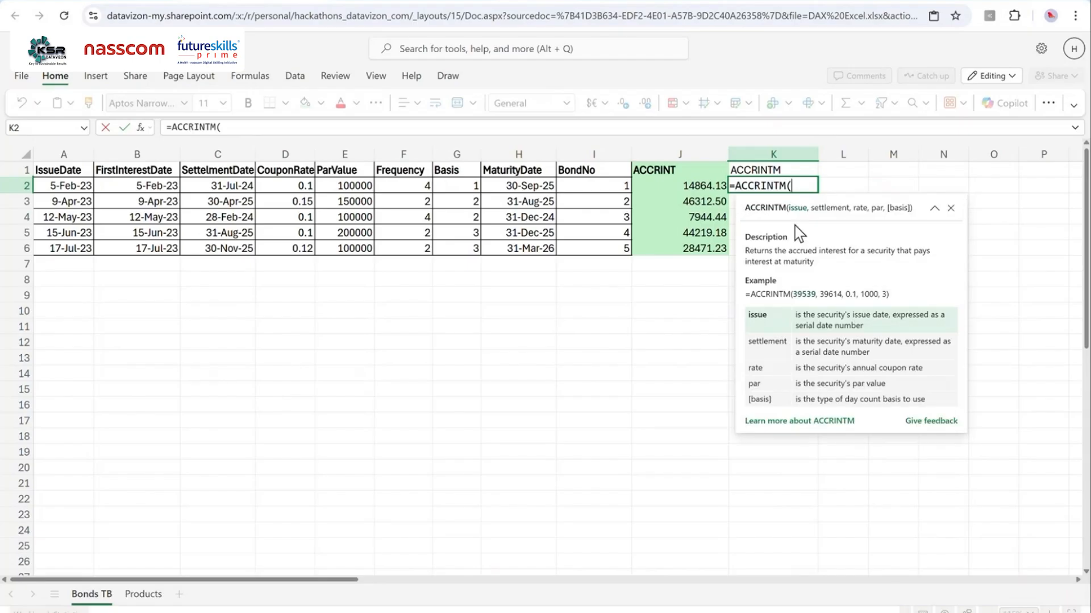
pyautogui.click(73, 188)
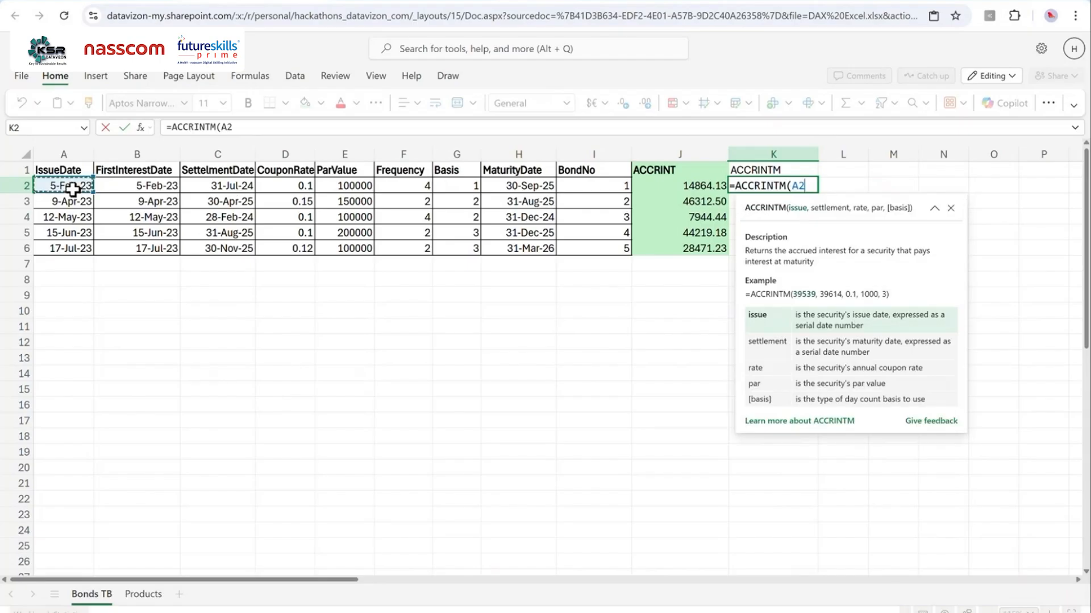
pyautogui.write(',')
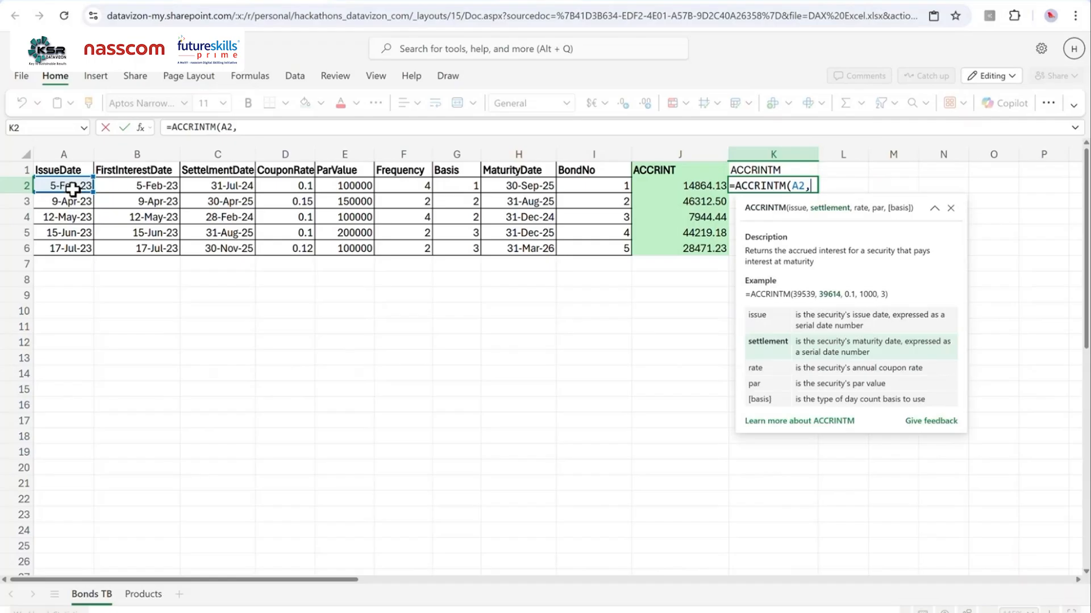
pyautogui.click(206, 187)
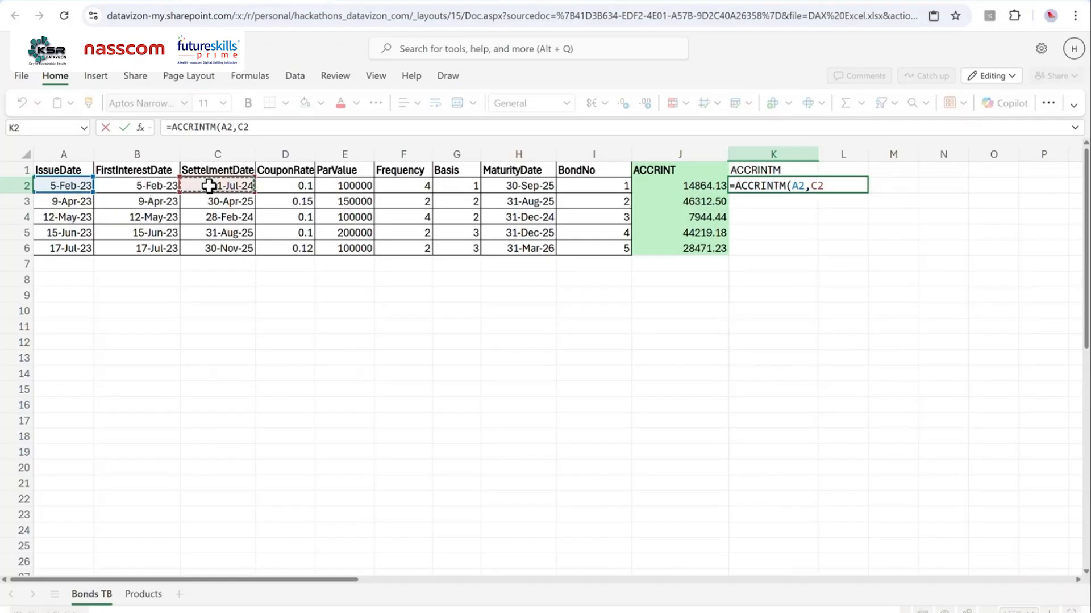
pyautogui.write(',')
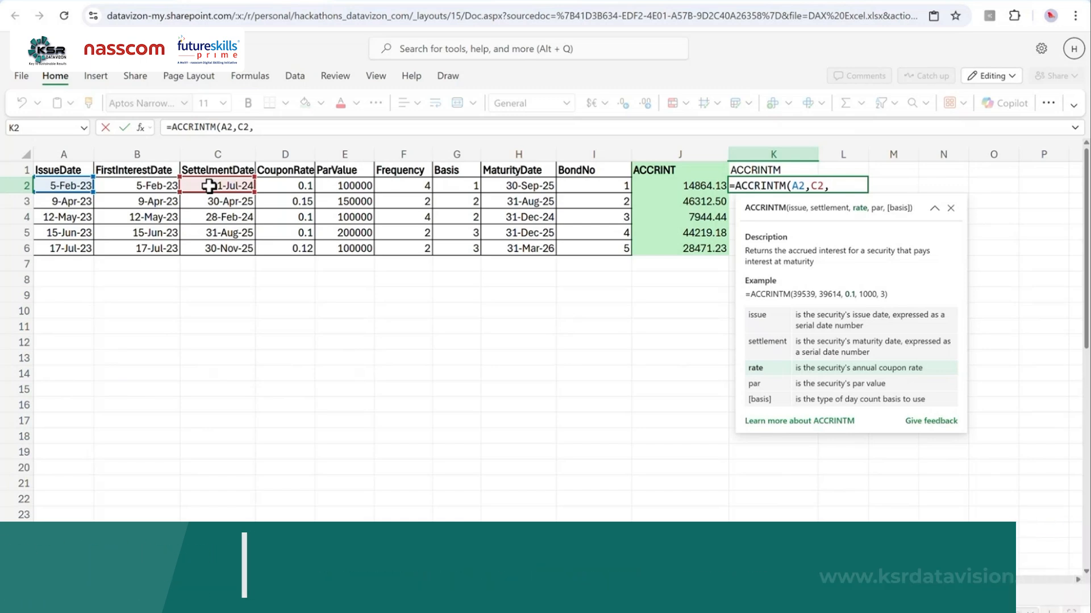
pyautogui.press('BackSpace')
pyautogui.press('BackSpace')
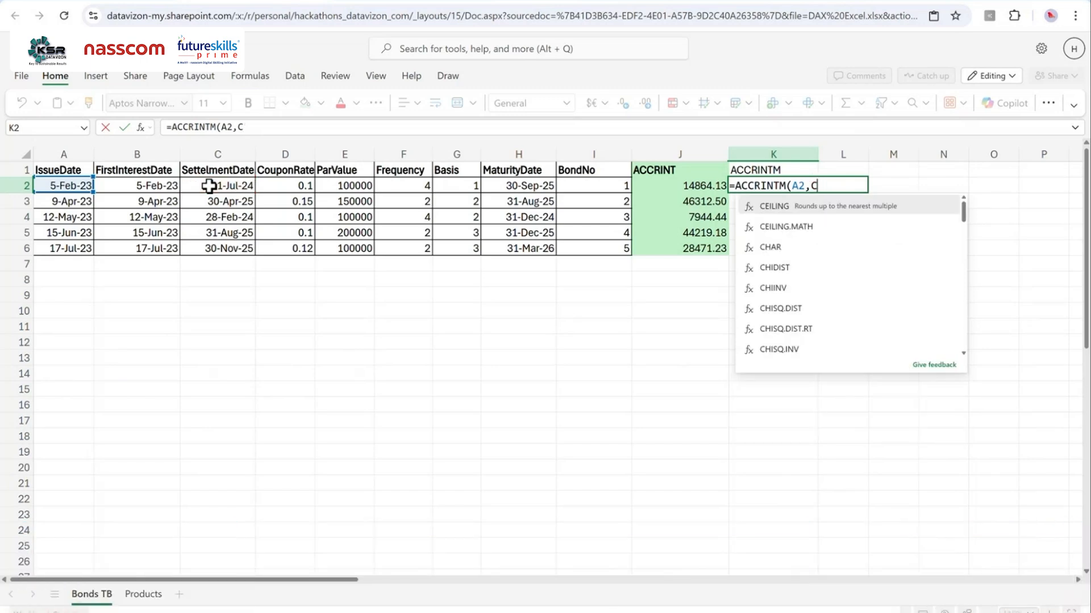
pyautogui.press('BackSpace')
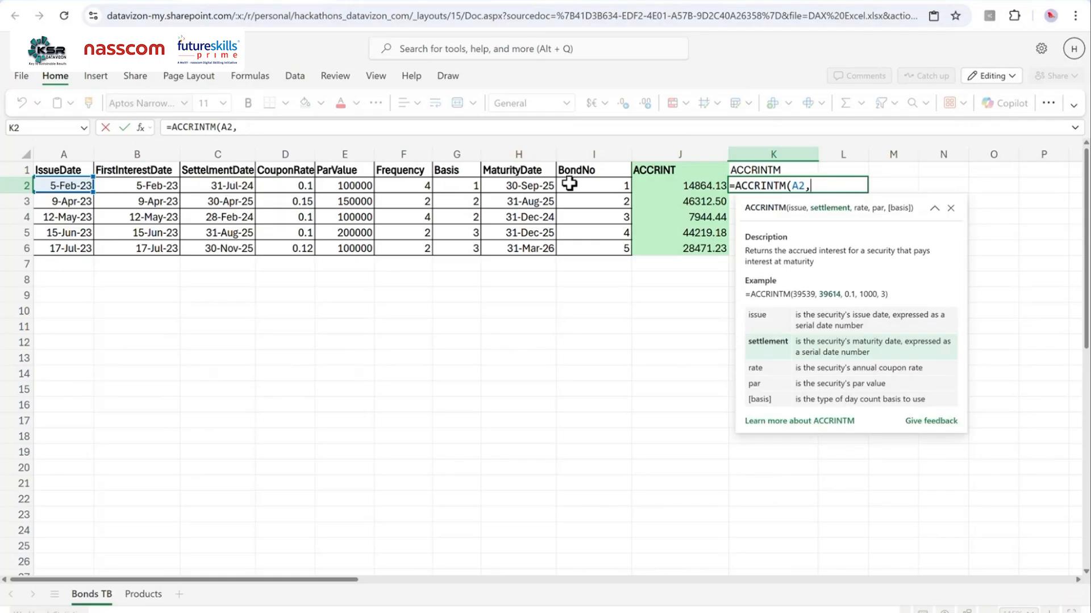
# Step: Add maturity date H2, coupon rate D2 and basis G2 as the remaining arguments of the K2 formula, and commit it
pyautogui.click(544, 183)
pyautogui.write(',')
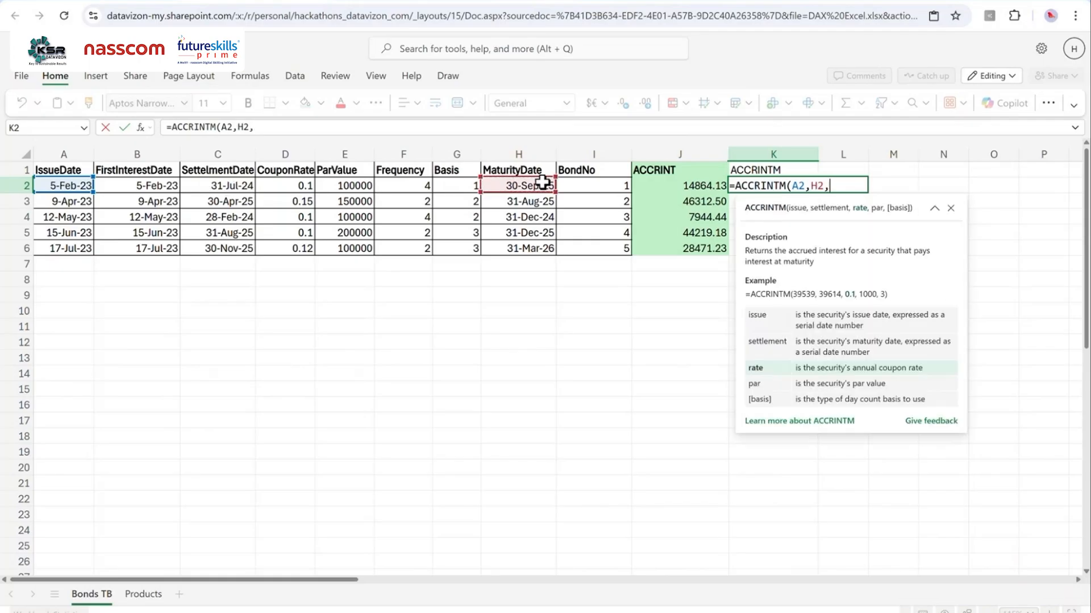
pyautogui.click(289, 188)
pyautogui.write(',')
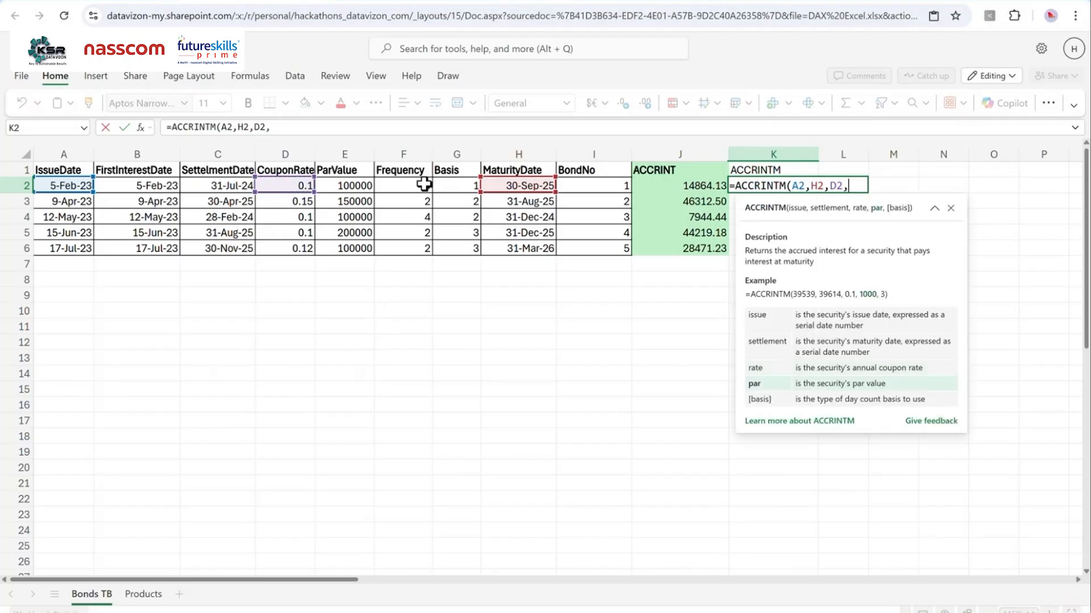
pyautogui.click(464, 183)
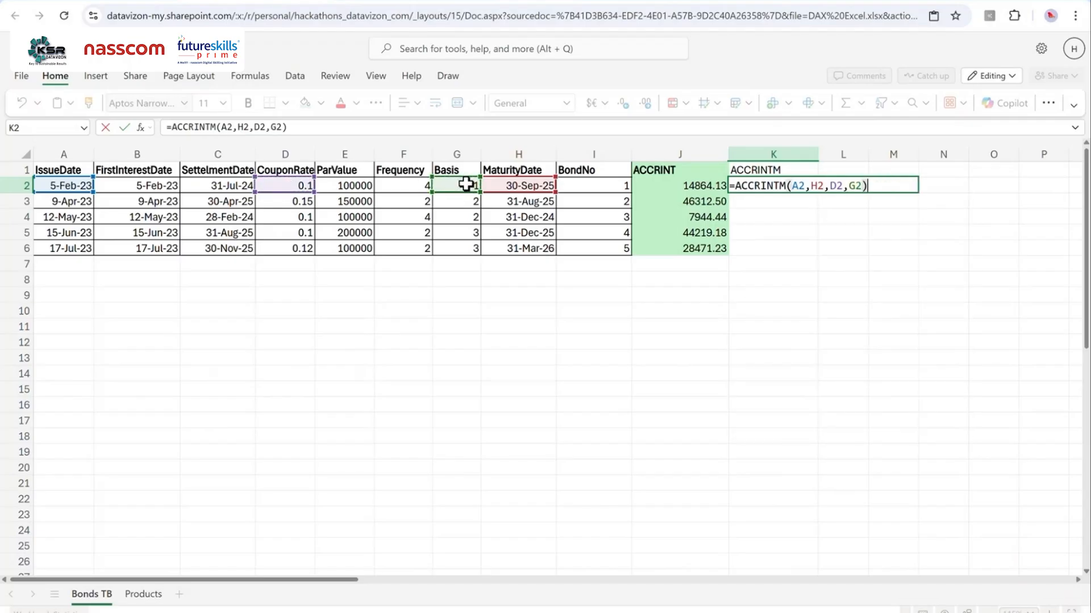
pyautogui.press('Return')
# Step: Check the K2 formula against the arguments of the ACCRINTM measure in Power BI, and return to the Excel workbook
pyautogui.click(803, 185)
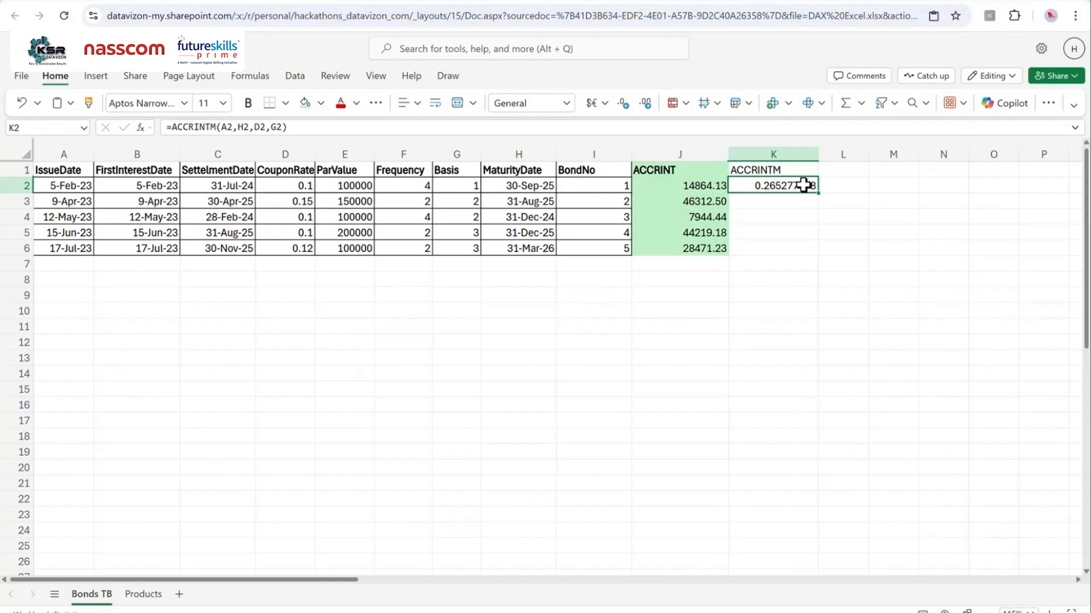
pyautogui.doubleClick(803, 185)
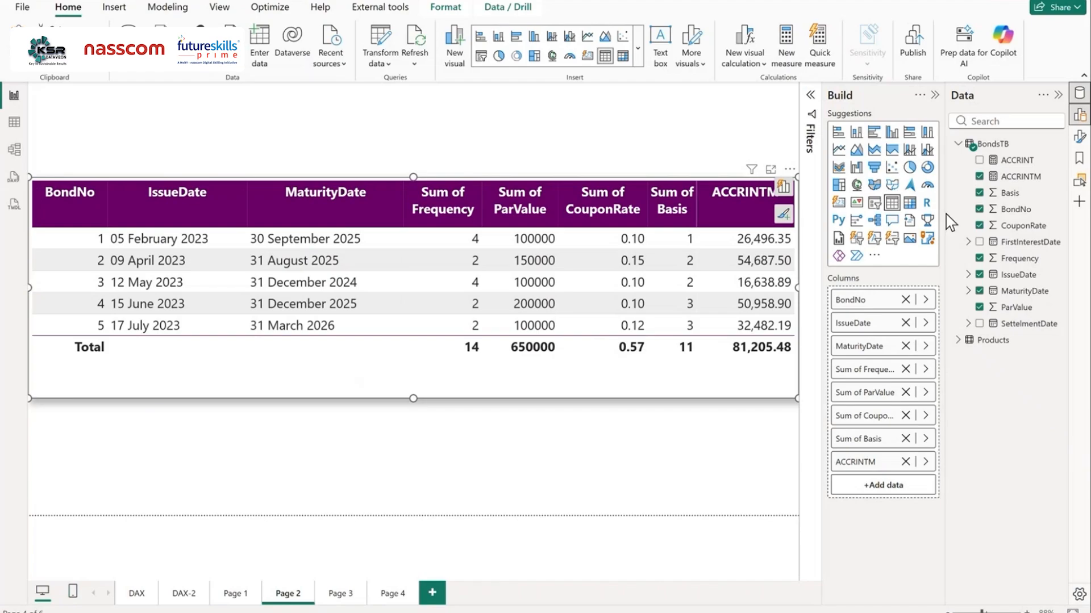
pyautogui.click(992, 177)
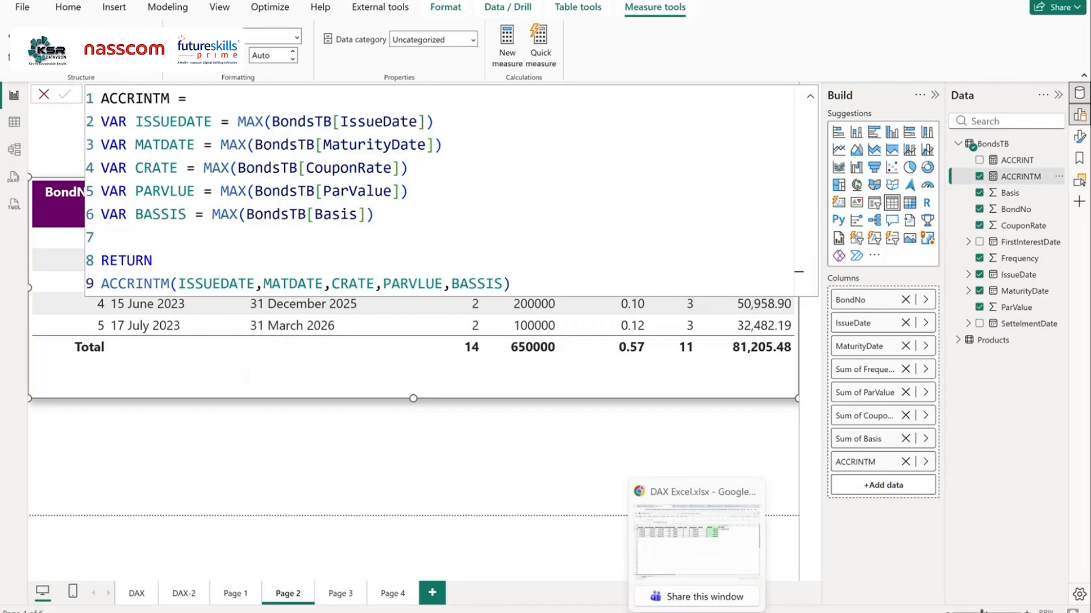
pyautogui.click(701, 547)
# Step: Insert par value E2 before G2 in the K2 formula so it reads =ACCRINTM(A2,H2,D2,E2,G2), and collapse the measure's formula view in Power BI
pyautogui.click(271, 127)
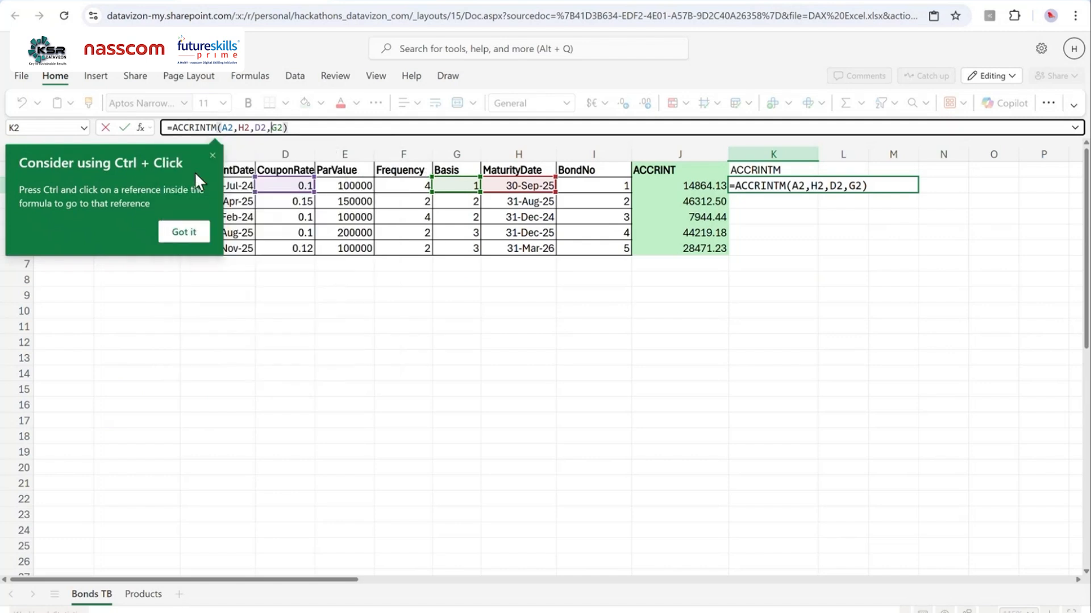
pyautogui.click(212, 156)
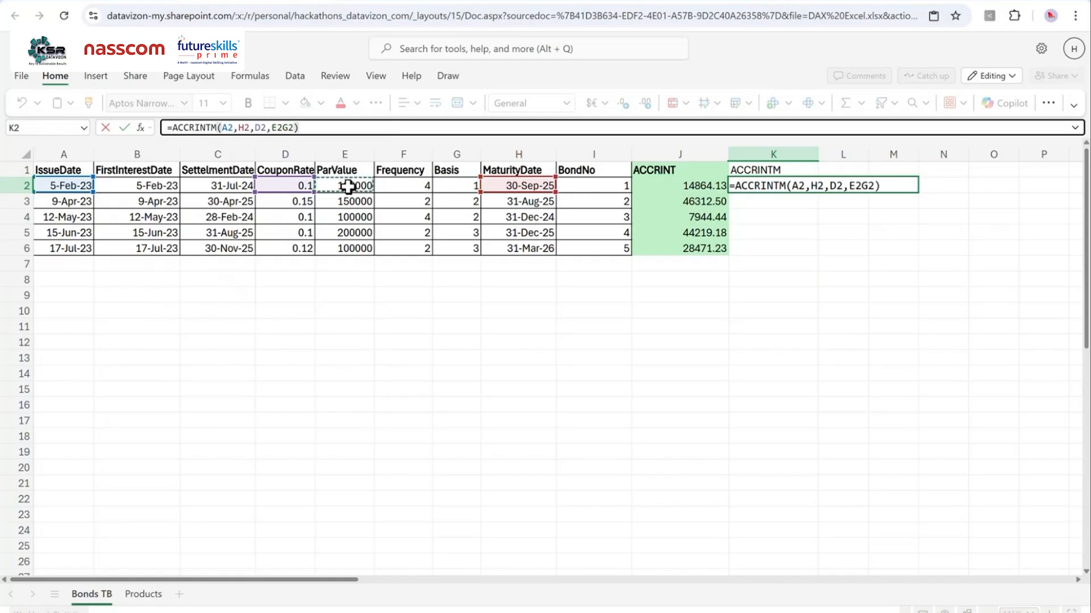
pyautogui.click(351, 186)
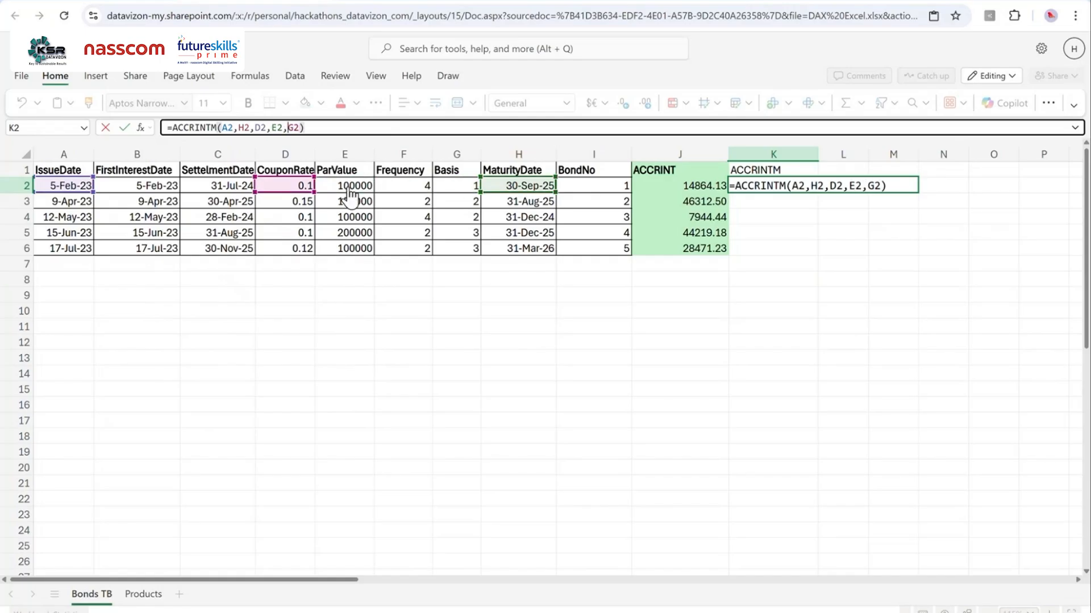
pyautogui.click(124, 127)
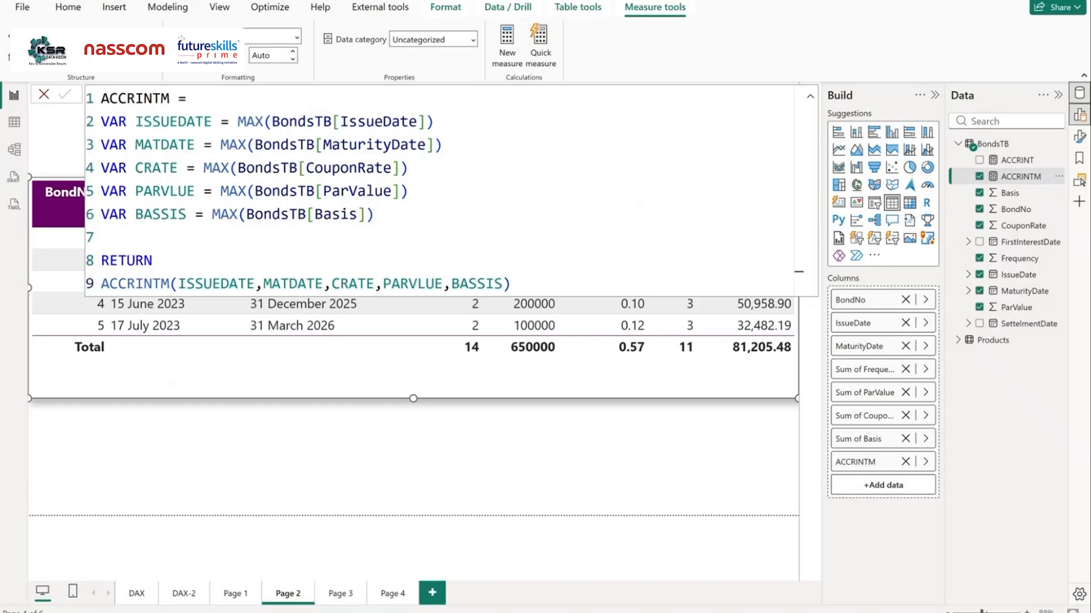
pyautogui.click(810, 97)
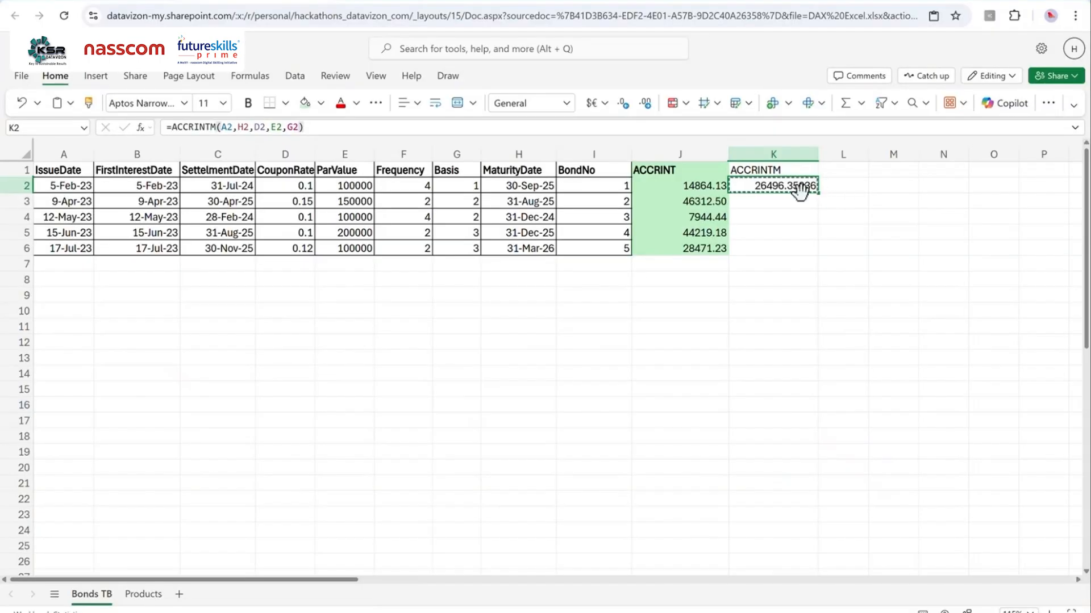
# Step: Copy the ACCRINTM formula from K2 into K3:K6 for the other bonds
pyautogui.hotkey('ctrl', 'c')
pyautogui.moveTo(793, 199); pyautogui.dragTo(795, 244)
pyautogui.hotkey('ctrl', 'v')
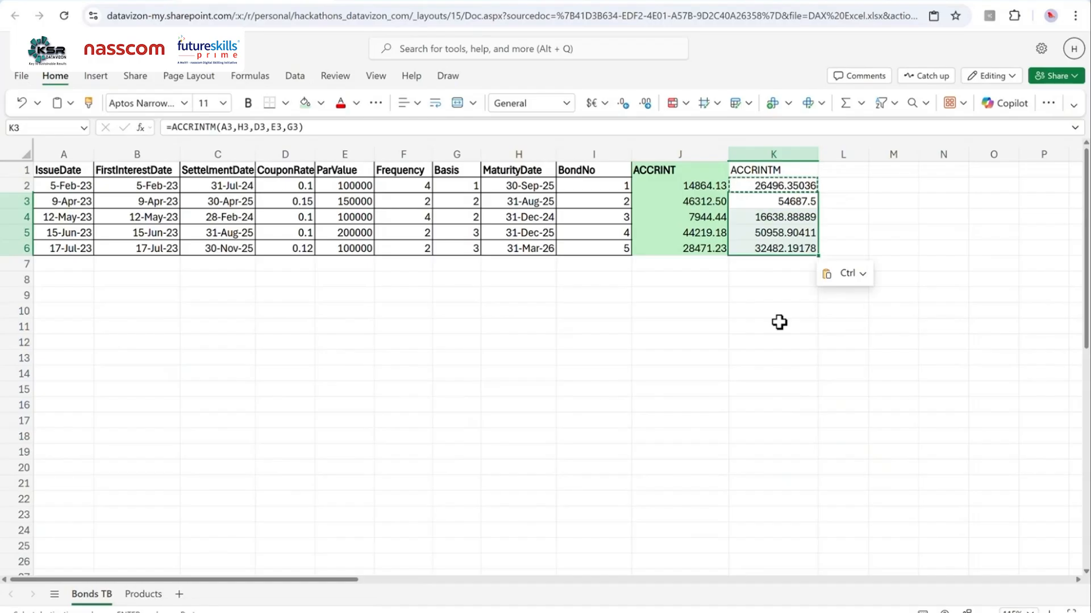
pyautogui.click(779, 322)
# Step: Format the ACCRINTM column in K1:K6 with three decimals, a light orange fill and a bold header
pyautogui.moveTo(775, 185); pyautogui.dragTo(784, 248)
pyautogui.click(321, 103)
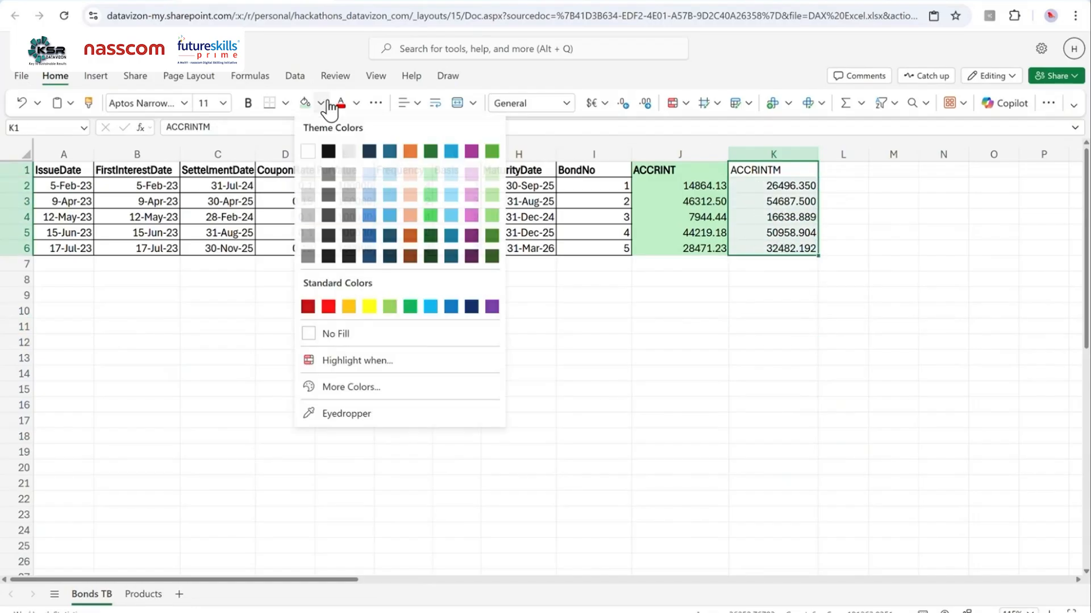
pyautogui.click(418, 177)
pyautogui.click(710, 438)
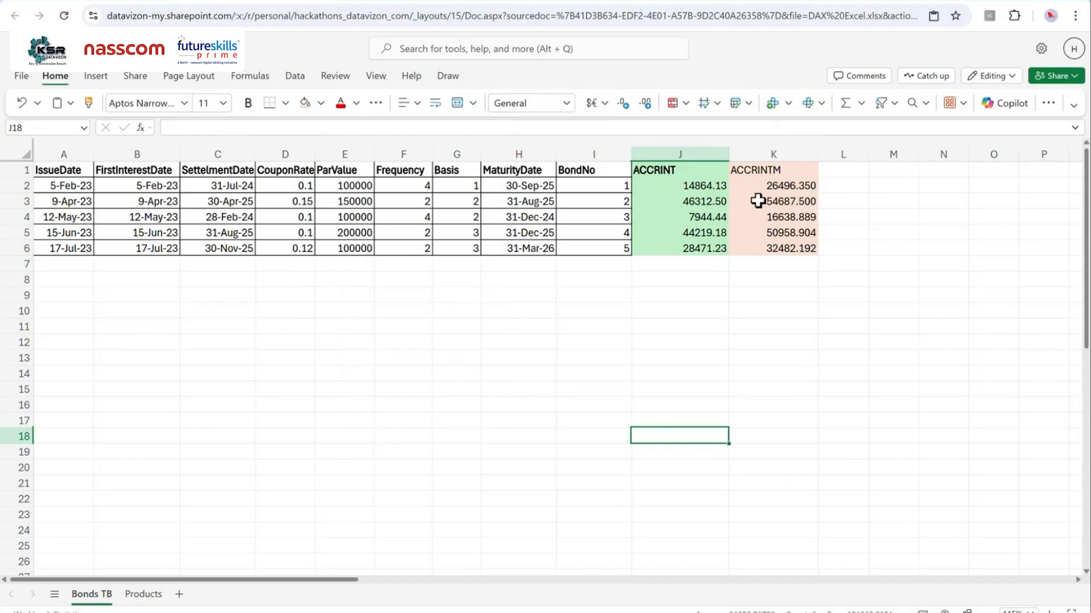
pyautogui.click(766, 171)
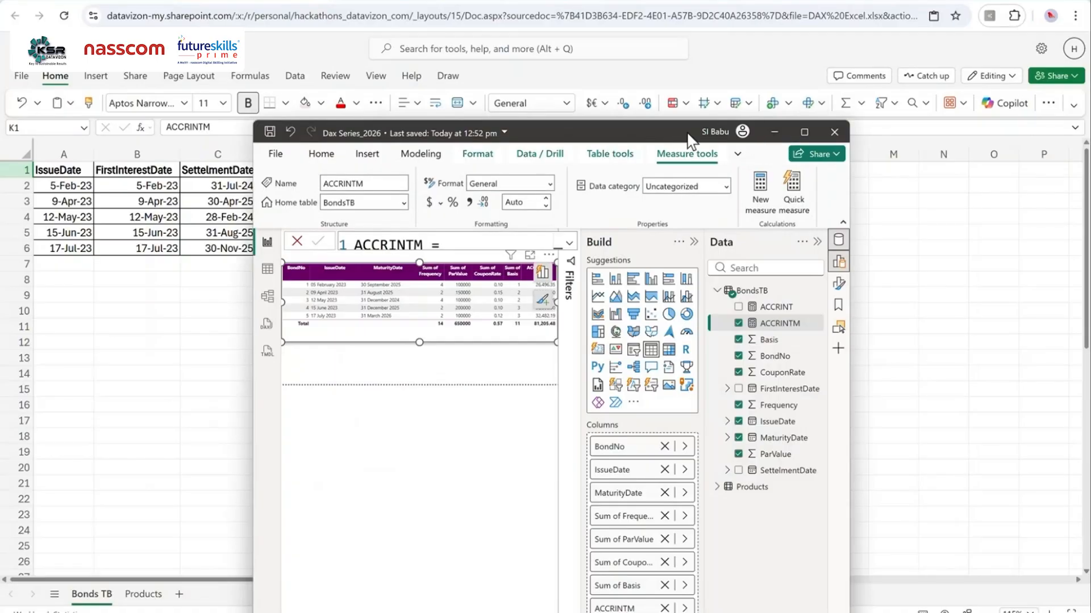
# Step: Collapse the Build and Data panes in Power BI and compare the Page 2 table's ACCRINTM values with column K in Excel
pyautogui.click(598, 245)
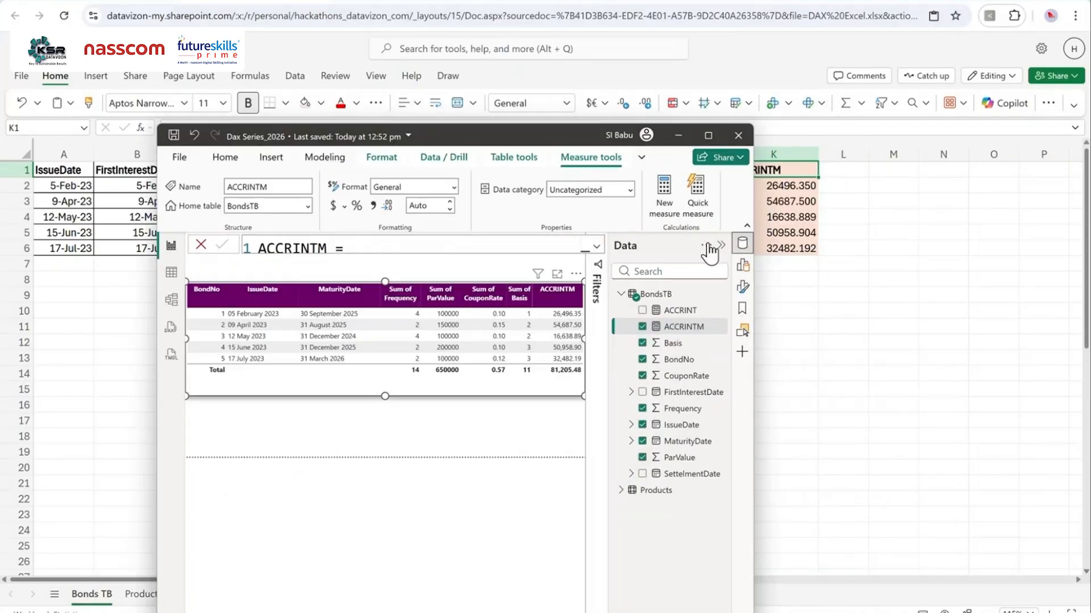
pyautogui.click(705, 245)
pyautogui.click(636, 483)
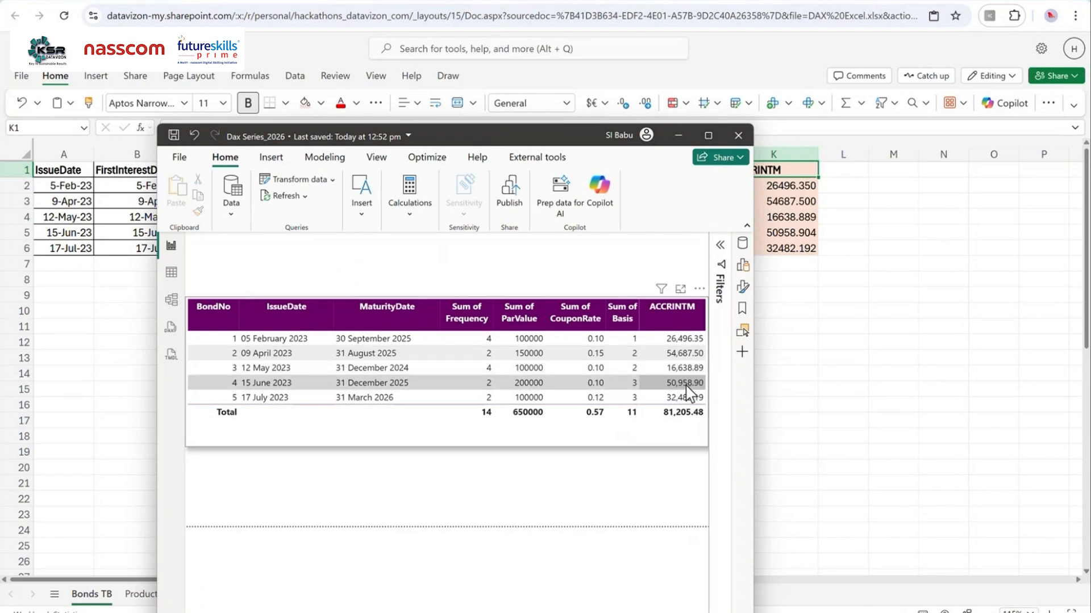
pyautogui.click(708, 136)
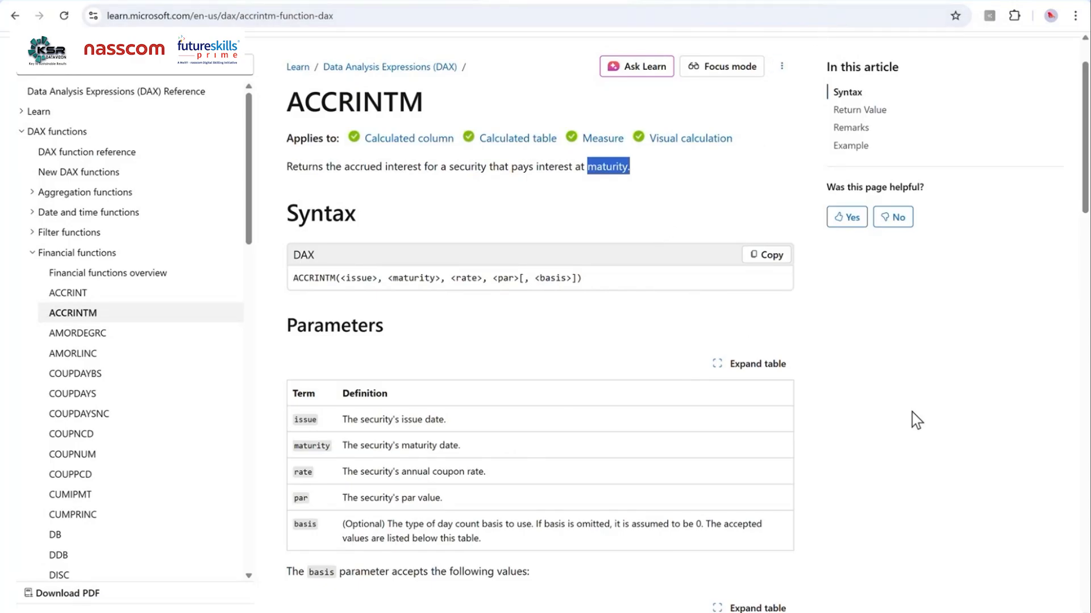
# Step: Return to the Power BI report and open the DAX-2 page with the list of financial functions
pyautogui.click(764, 612)
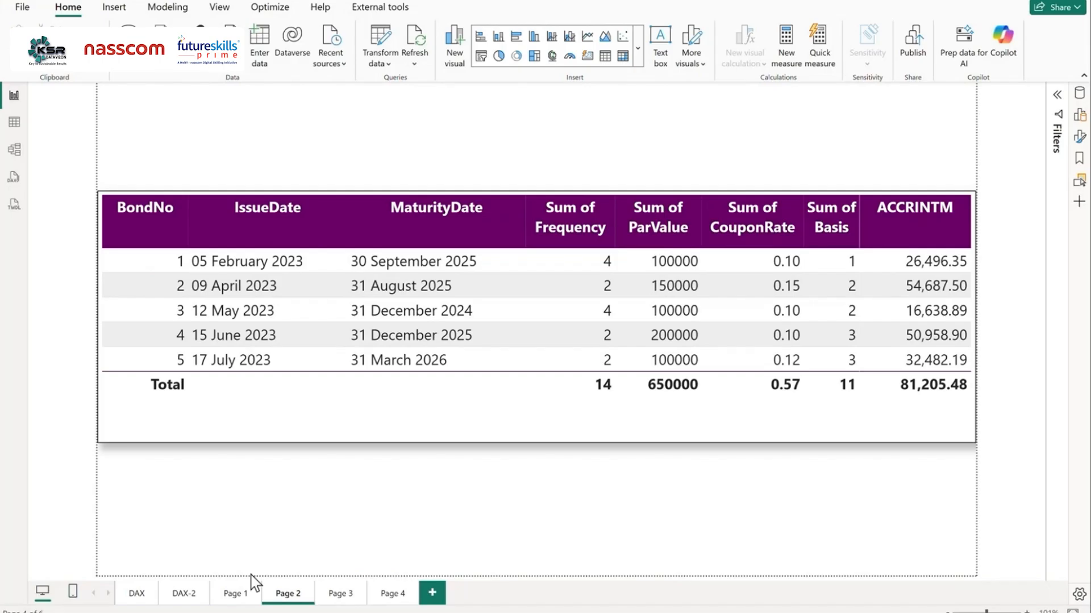
pyautogui.click(188, 592)
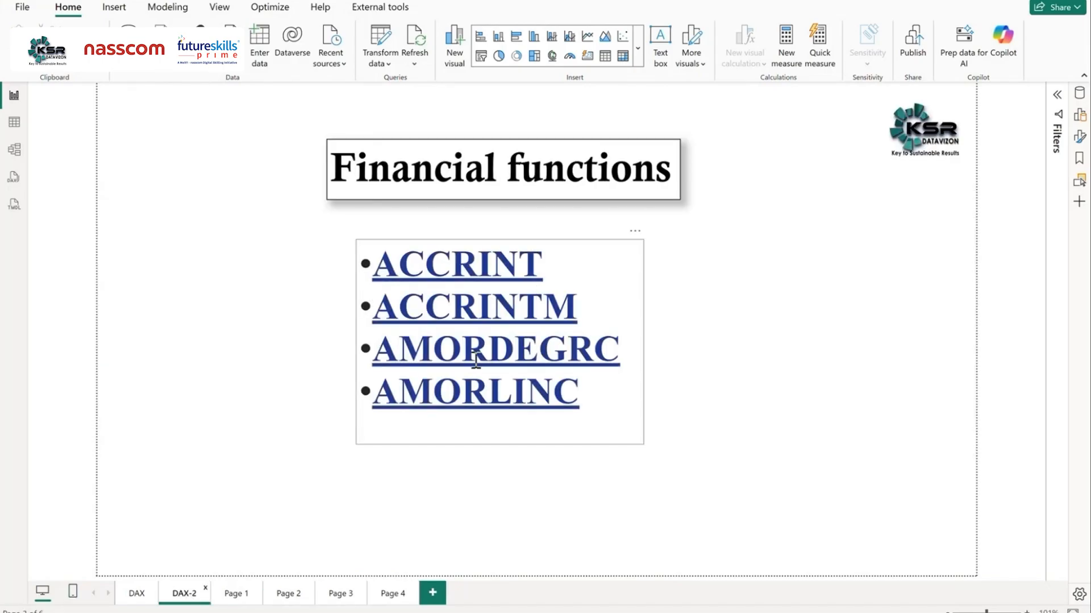